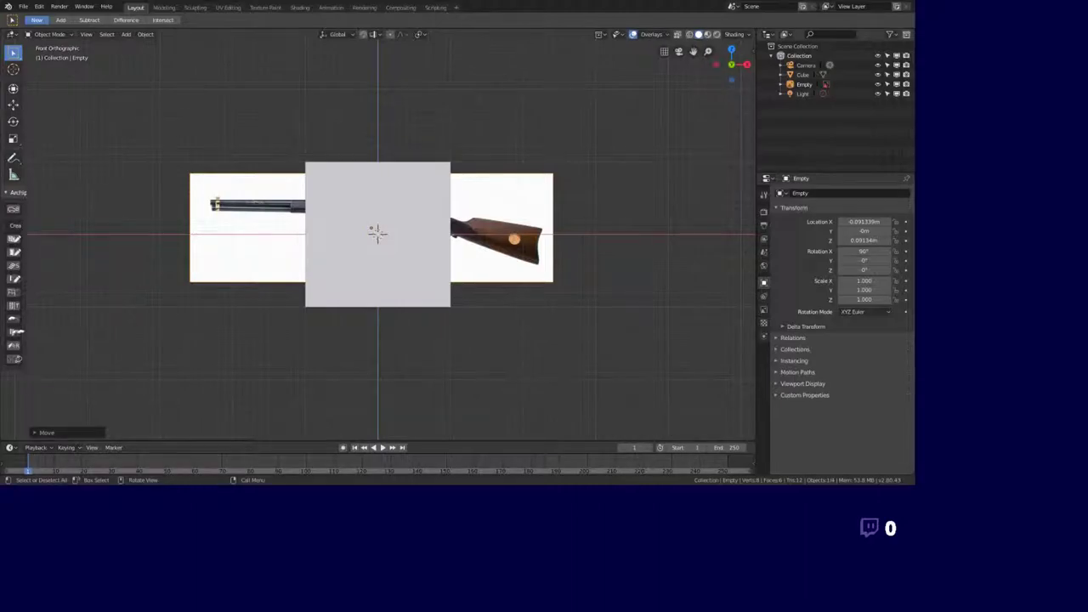
- Shrink the cube to 0.495 scale
key(s)
click(377, 233)
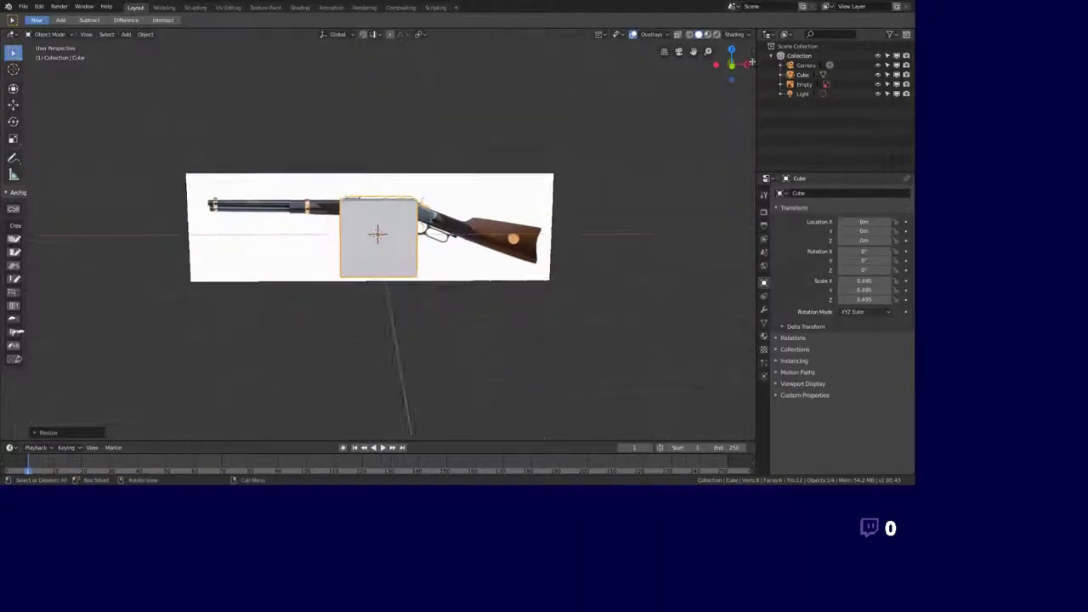
scroll(378, 233, up, 4)
key(g)
click(369, 255)
- In Edit Mode, move the cube's front corner vertices onto the reference receiver outline
key(Tab)
click(352, 263)
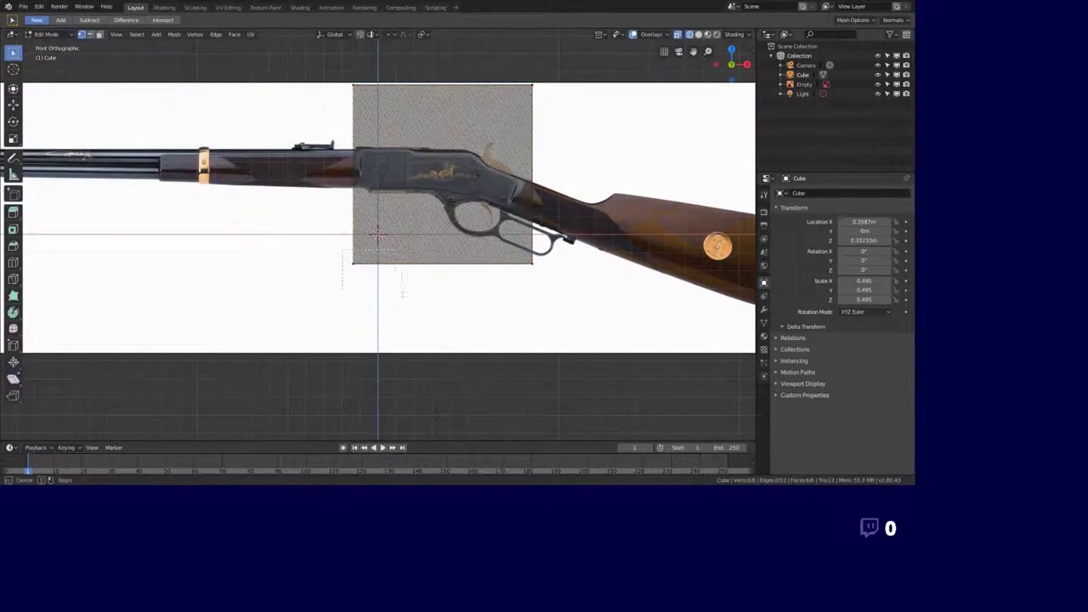
key(g)
click(588, 148)
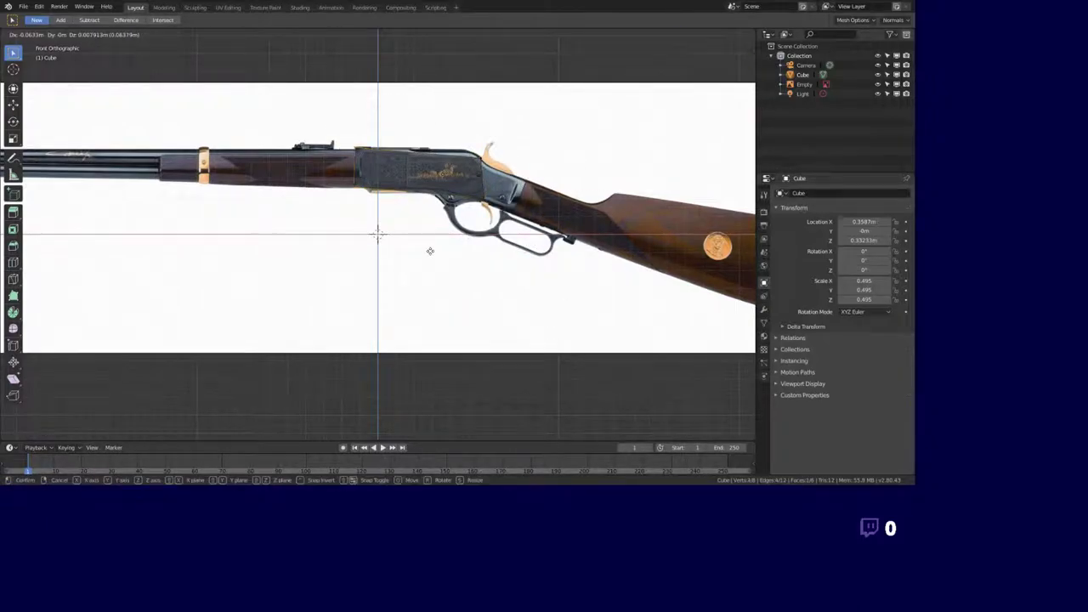
scroll(517, 174, up, 5)
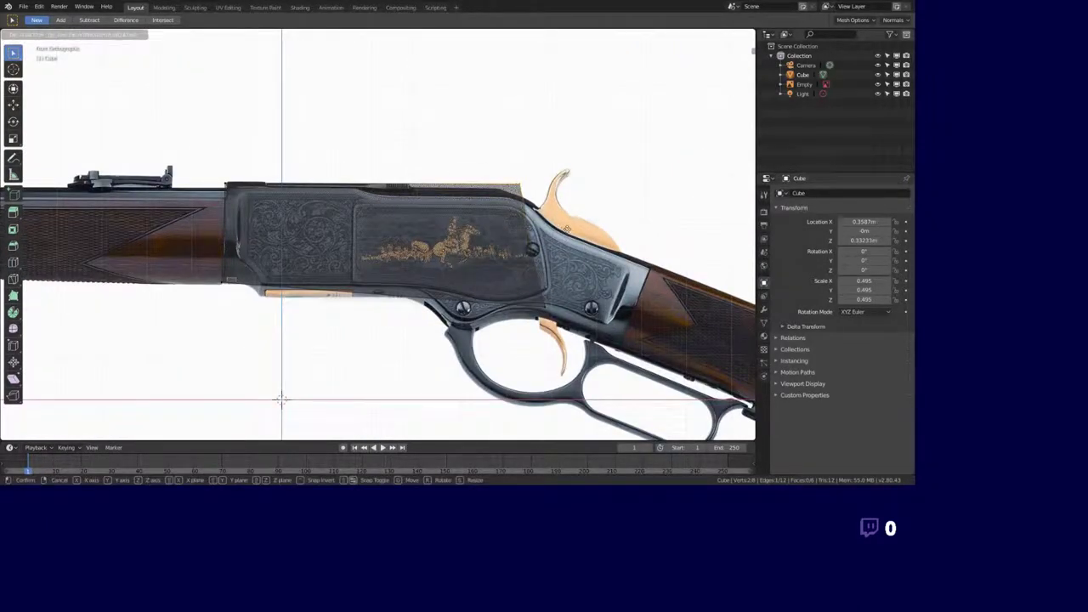
click(272, 344)
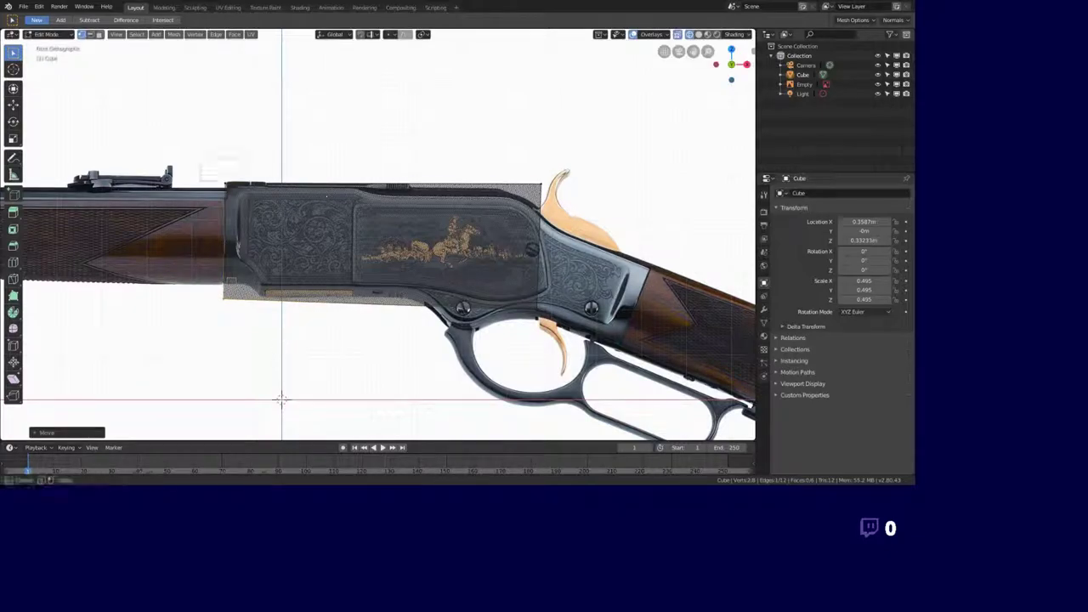
mouse_move(272, 345)
middle_down()
mouse_move(323, 306)
mouse_move(399, 213)
middle_up()
- Scale the whole cube thinner in depth and add a vertical edge loop across it
key(a)
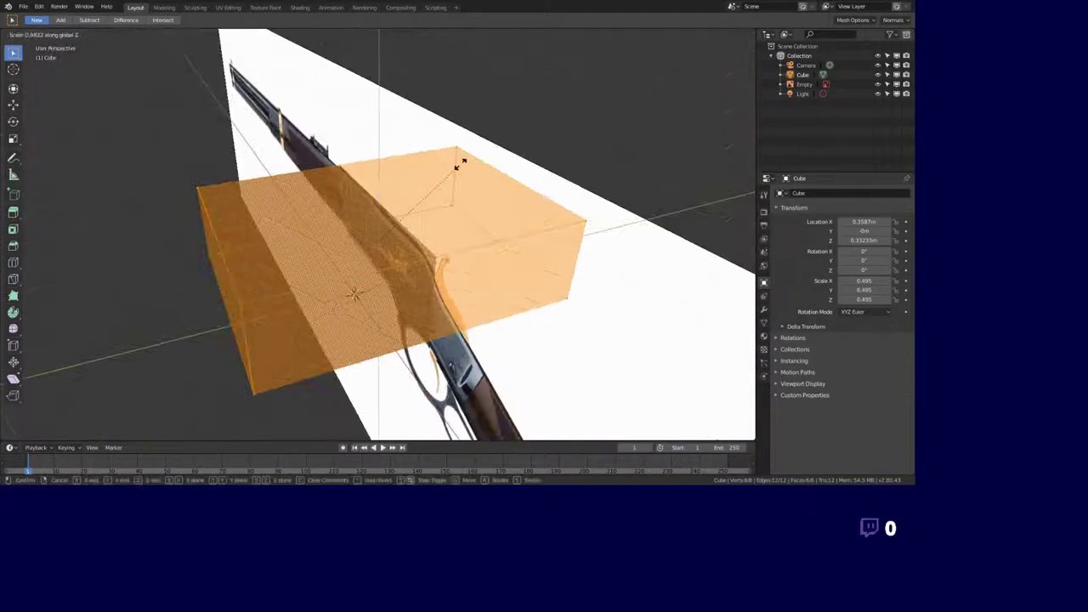
key(s)
click(416, 78)
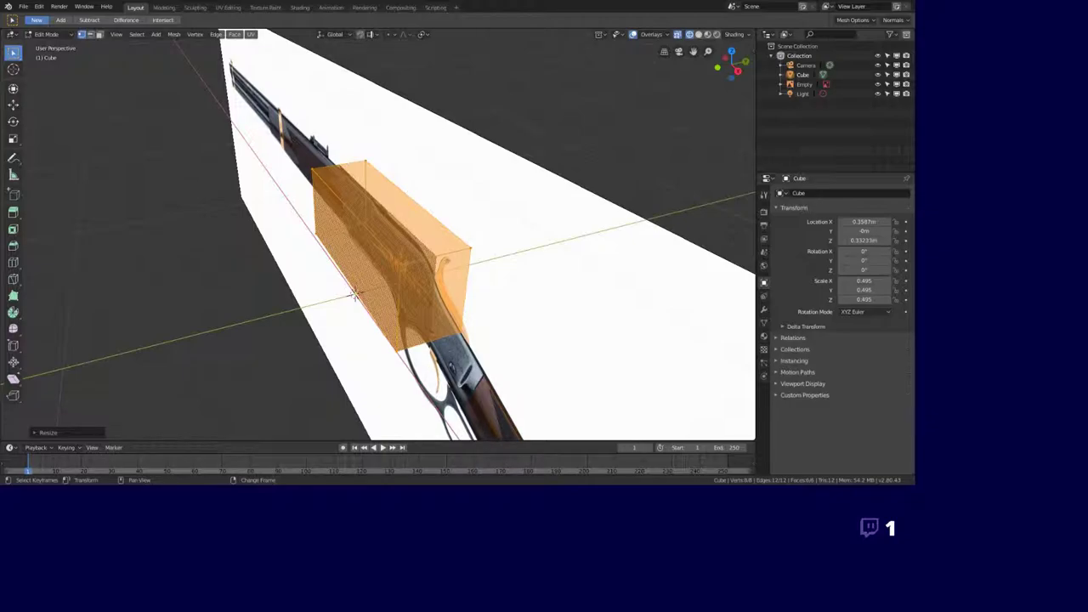
mouse_move(383, 255)
middle_down()
mouse_move(357, 374)
mouse_move(323, 382)
middle_up()
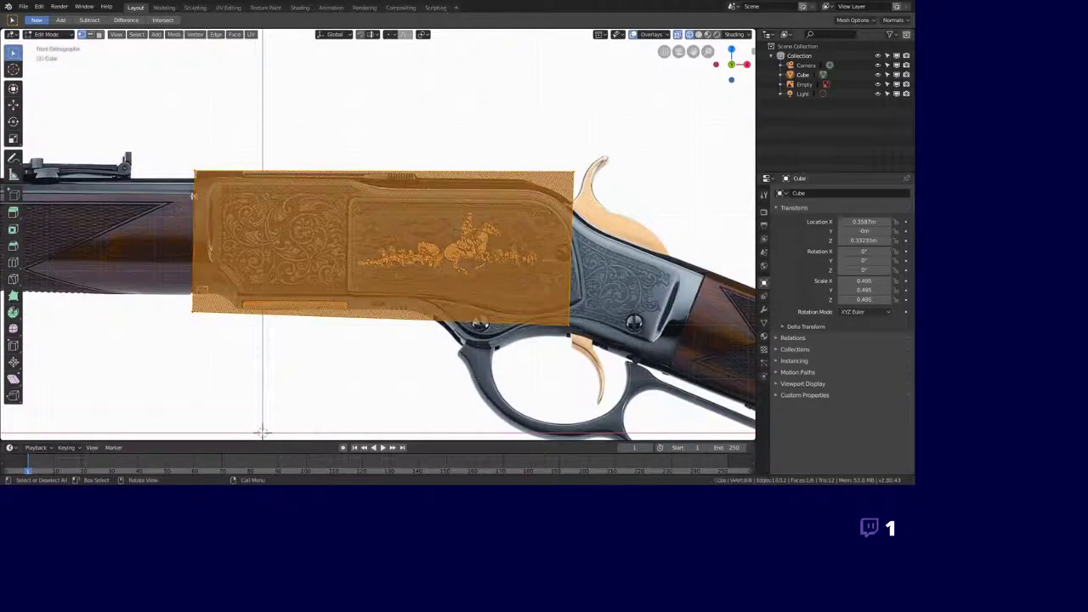
click(351, 244)
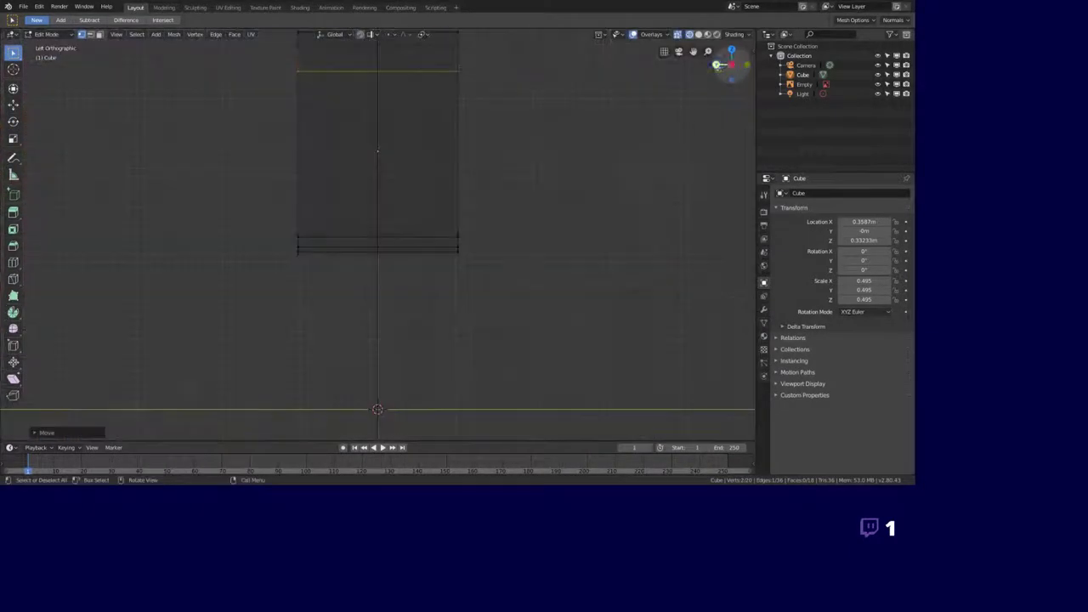
- Subdivide the receiver mesh and move vertices to follow the receiver's front taper
scroll(261, 432, up, 3)
shift+middle_drag(261, 432, 460, 417)
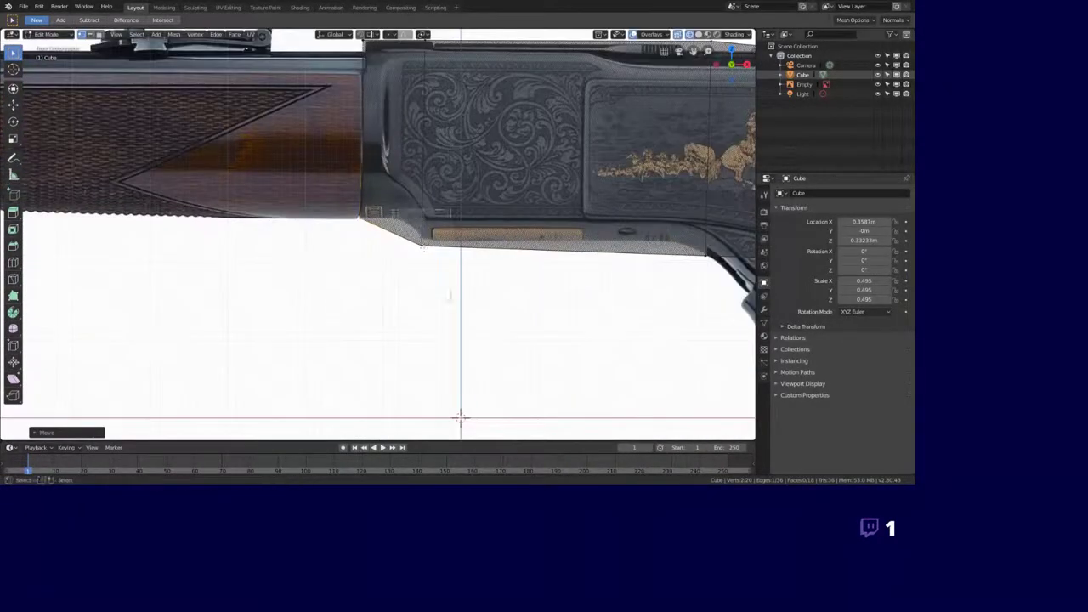
scroll(460, 418, down, 3)
key(a)
middle_drag(425, 340, 417, 332)
scroll(436, 362, up, 3)
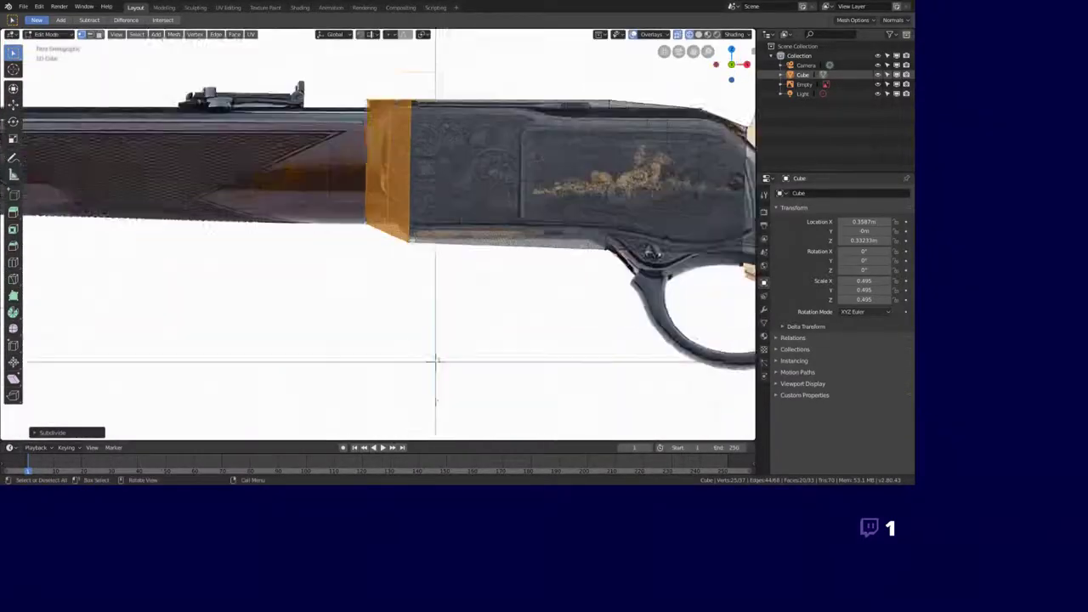
scroll(447, 383, up, 3)
key(g)
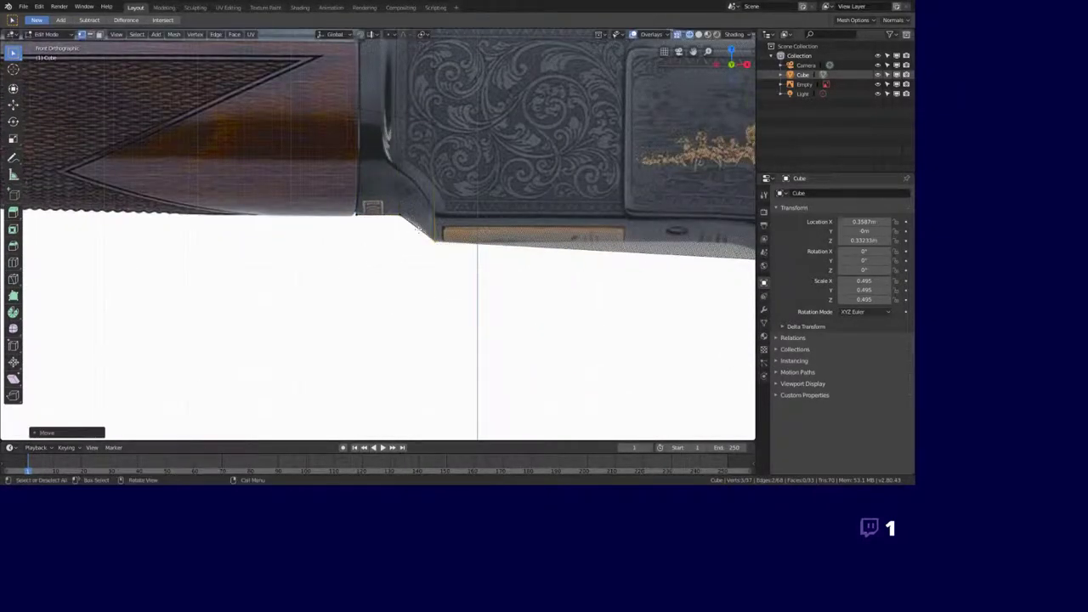
scroll(416, 360, down, 3)
scroll(415, 359, up, 4)
key(g)
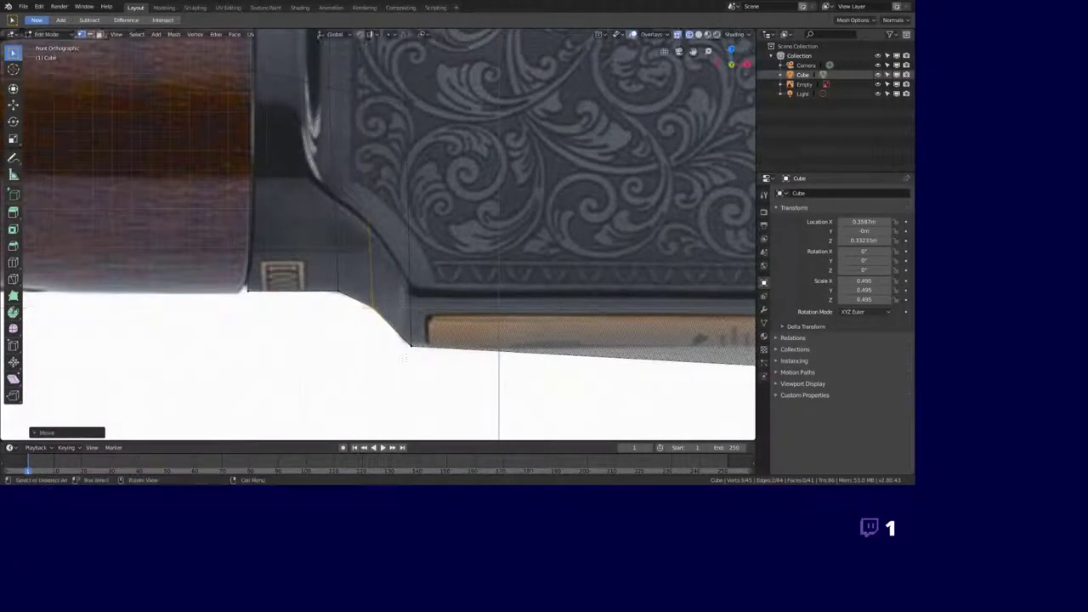
scroll(404, 358, down, 4)
mouse_move(404, 359)
middle_down()
mouse_move(432, 357)
mouse_move(657, 250)
mouse_move(510, 255)
middle_up()
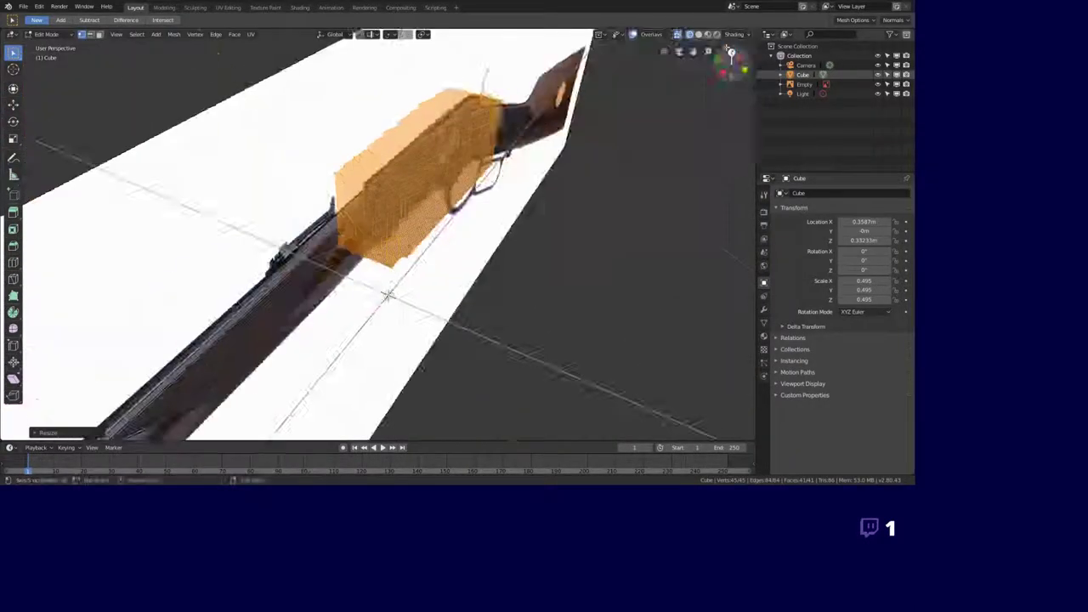
key(KP_1)
scroll(463, 249, down, 2)
click(463, 249)
scroll(435, 332, up, 3)
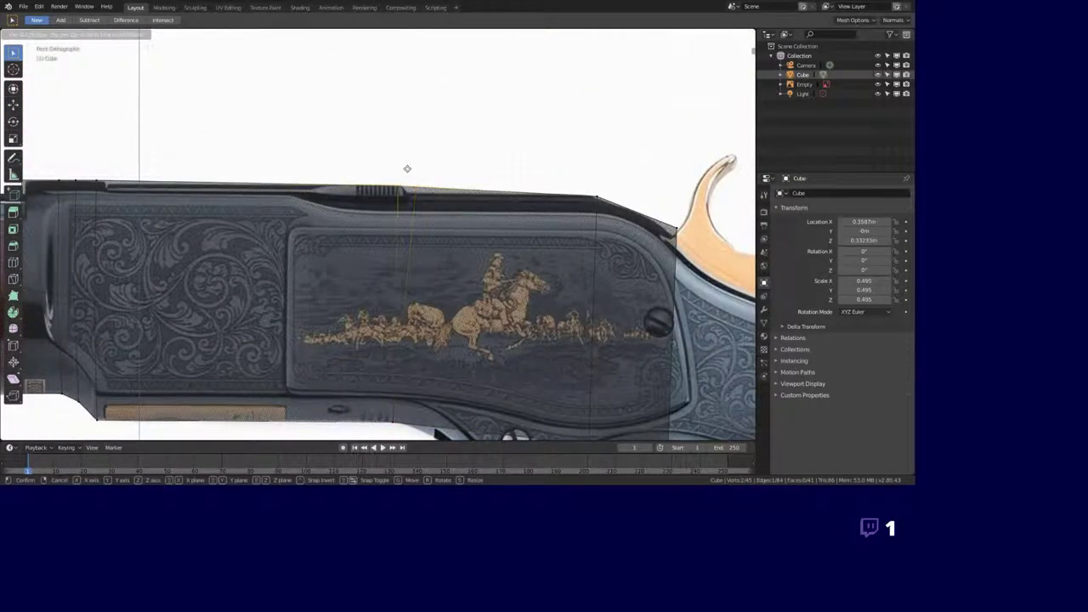
- Add two more edge loops across the receiver, one placed near the hammer
key(Tab)
scroll(354, 126, up, 2)
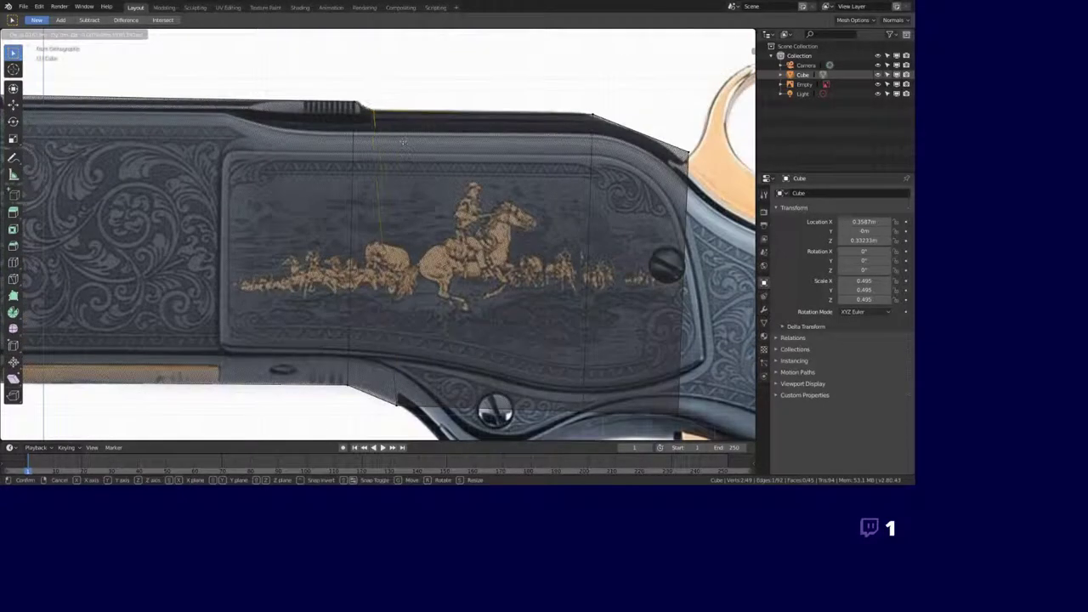
scroll(354, 126, up, 2)
key(ctrl+r)
scroll(391, 340, down, 2)
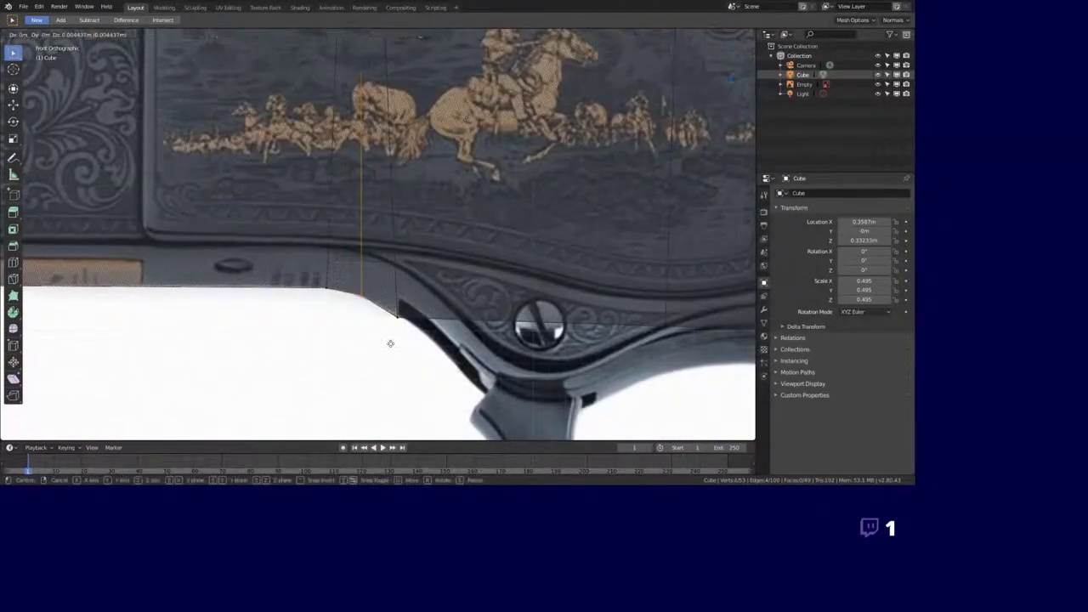
scroll(391, 340, down, 2)
scroll(433, 250, up, 4)
scroll(433, 251, down, 3)
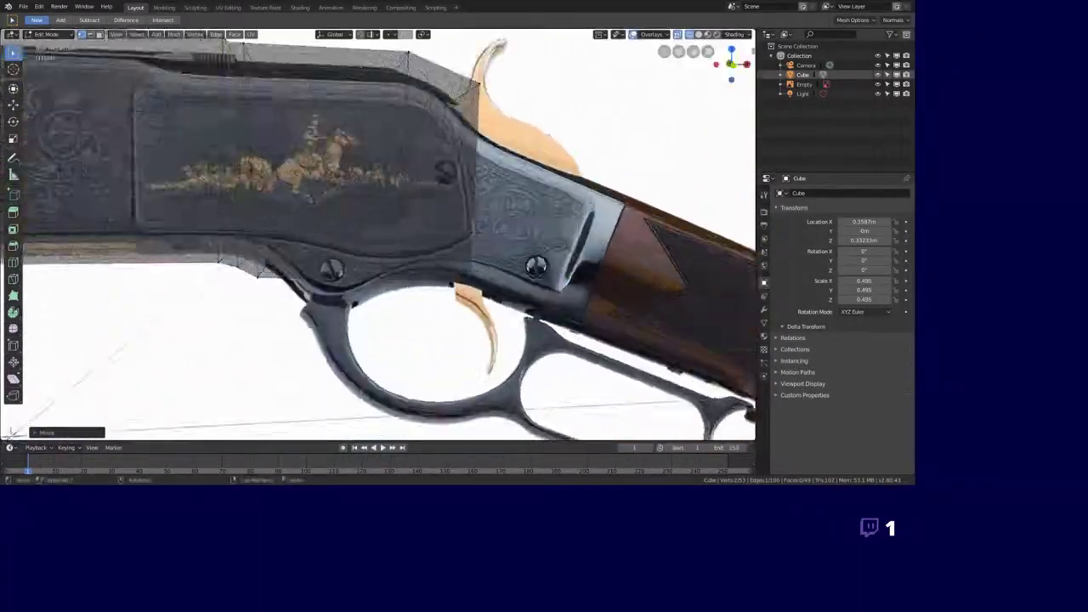
scroll(433, 251, up, 3)
scroll(438, 193, up, 2)
scroll(439, 194, down, 1)
key(ctrl+r)
click(438, 193)
scroll(438, 194, up, 2)
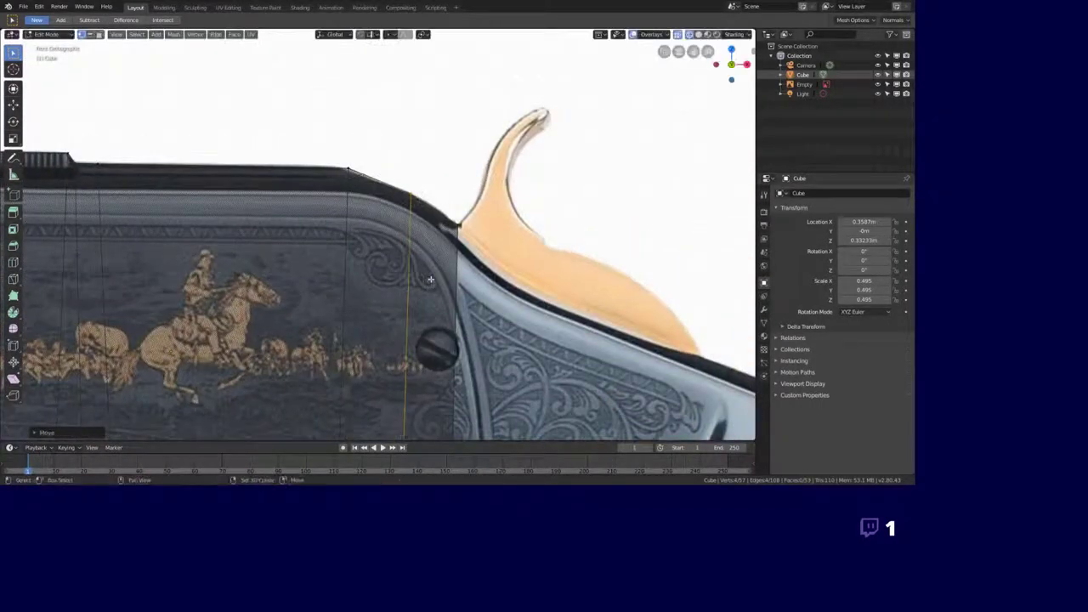
scroll(438, 194, down, 2)
scroll(451, 170, down, 1)
scroll(457, 149, up, 5)
scroll(457, 149, down, 4)
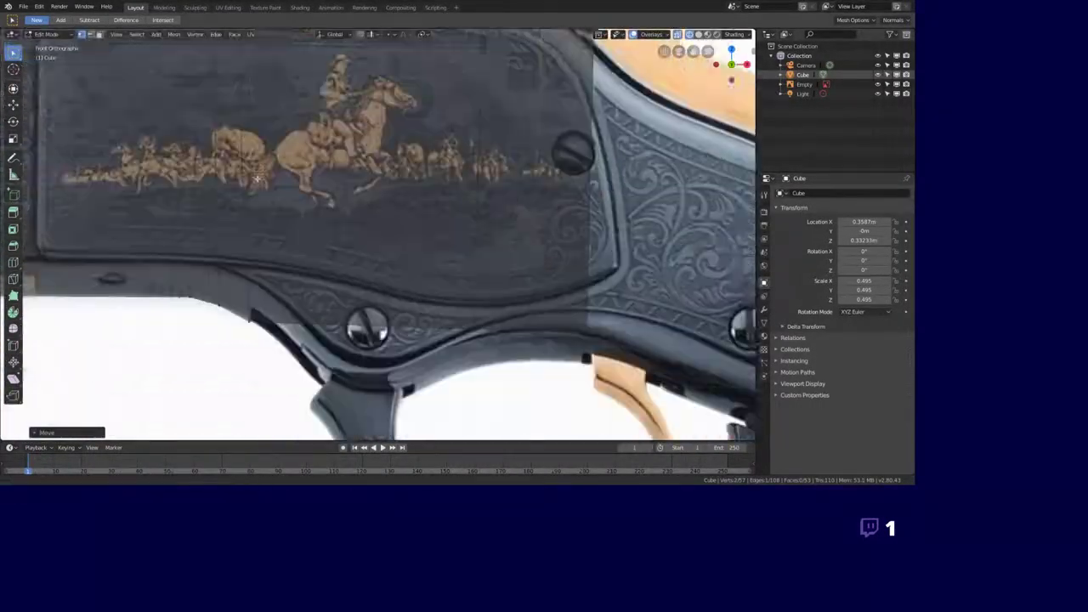
scroll(391, 340, up, 4)
click(616, 376)
scroll(393, 254, down, 3)
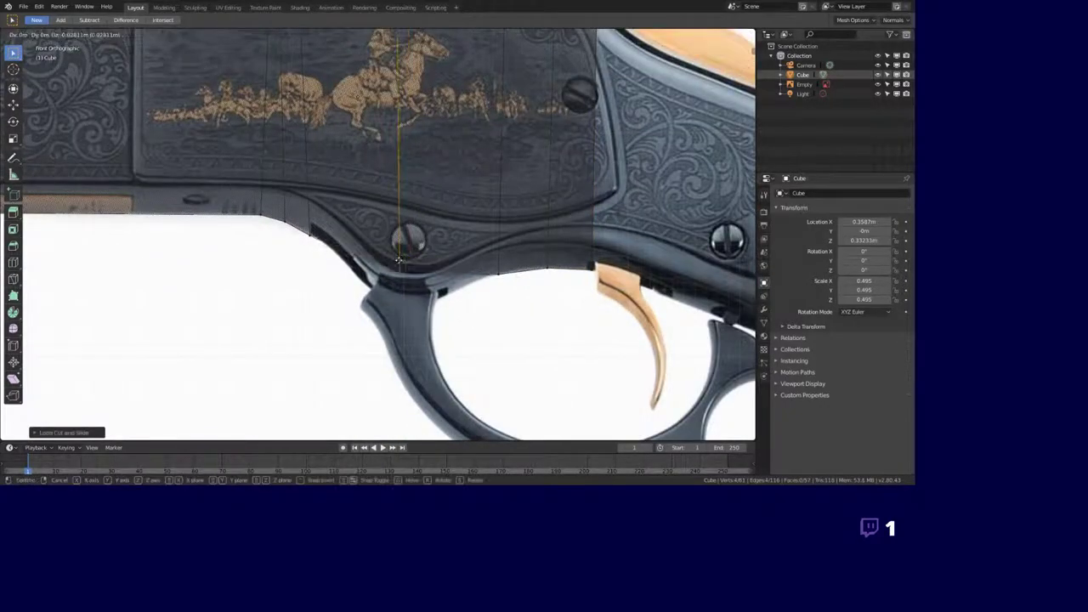
scroll(401, 277, down, 2)
scroll(442, 323, down, 2)
scroll(498, 362, up, 5)
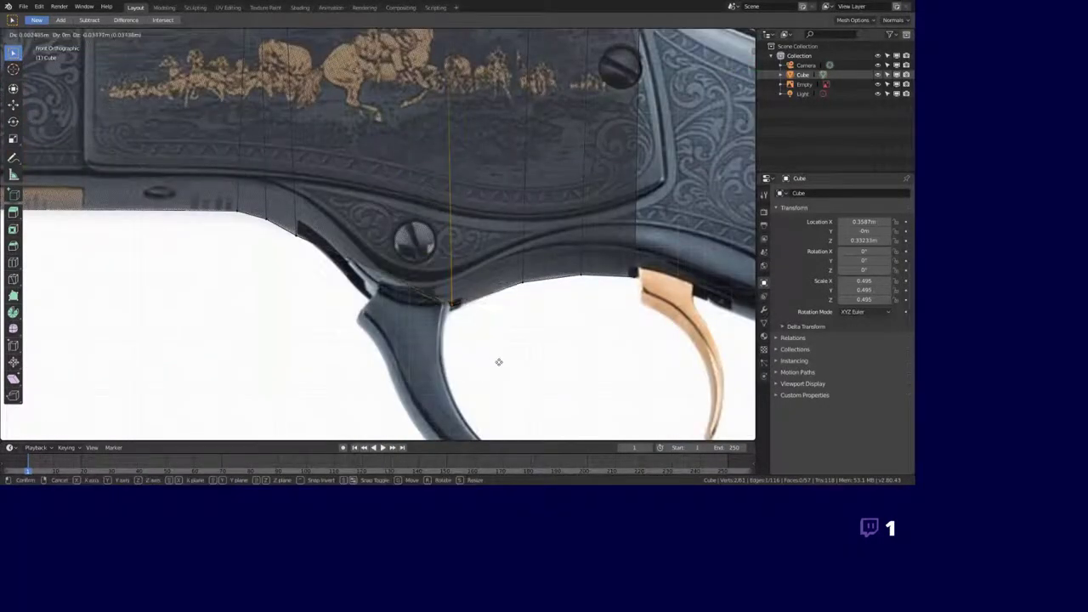
scroll(345, 259, down, 4)
scroll(393, 362, up, 5)
- Move the lower-edge vertices to follow the receiver's curve above the trigger guard
key(g)
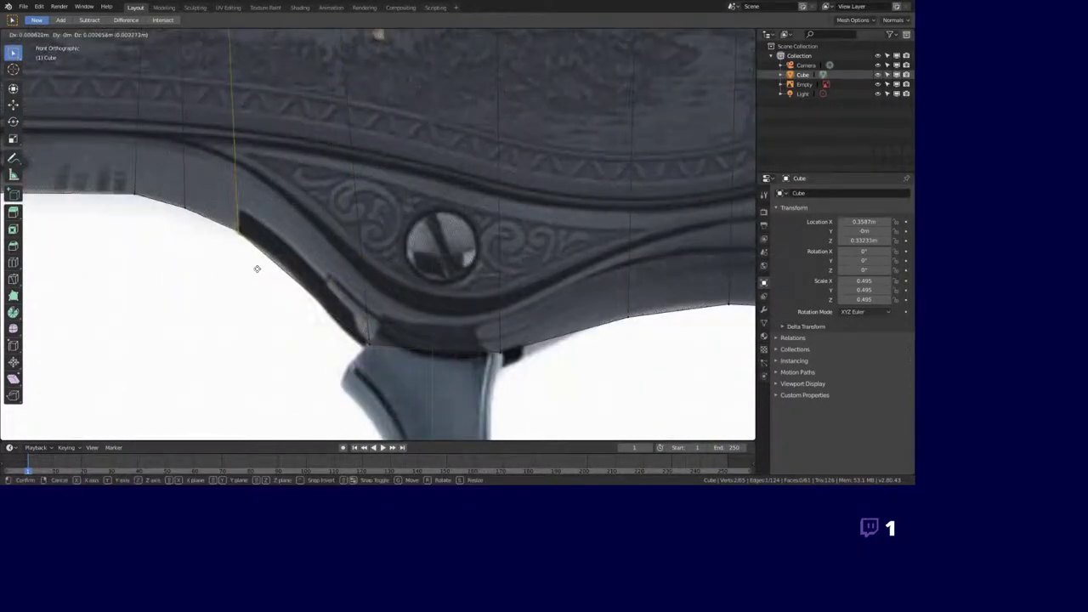
scroll(256, 268, down, 4)
scroll(247, 289, up, 4)
scroll(246, 303, down, 4)
click(247, 303)
mouse_move(247, 303)
middle_down()
mouse_move(306, 255)
mouse_move(332, 213)
mouse_move(333, 170)
mouse_move(435, 260)
middle_up()
scroll(331, 212, up, 2)
scroll(333, 155, up, 3)
- Add a vertical edge loop near the trigger and move it onto the reference panel edge
scroll(495, 223, up, 3)
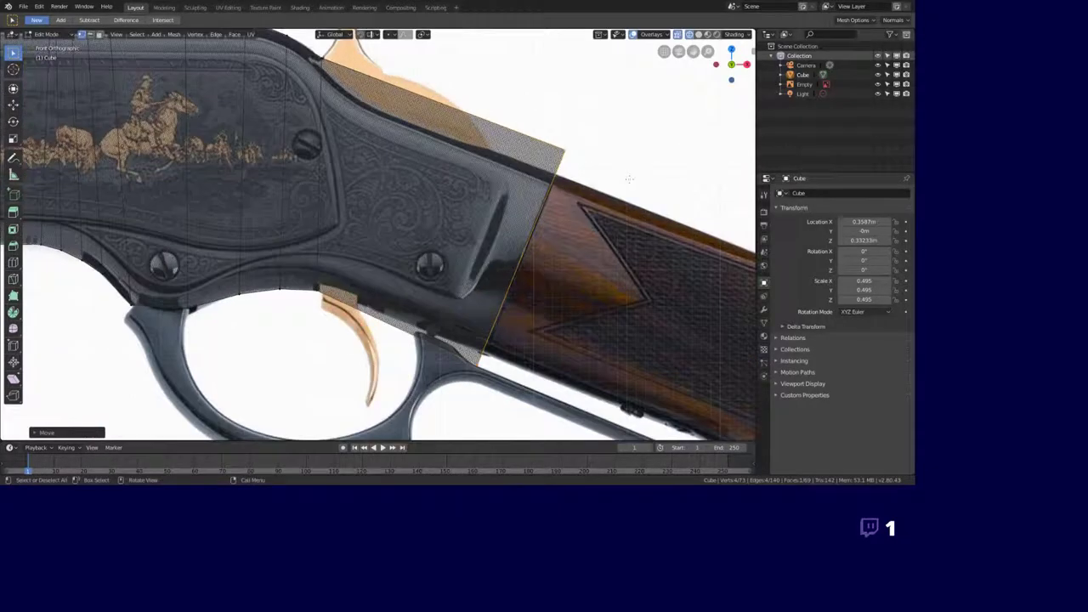
shift+middle_drag(495, 223, 394, 161)
scroll(394, 162, down, 3)
scroll(394, 162, up, 2)
key(ctrl+r)
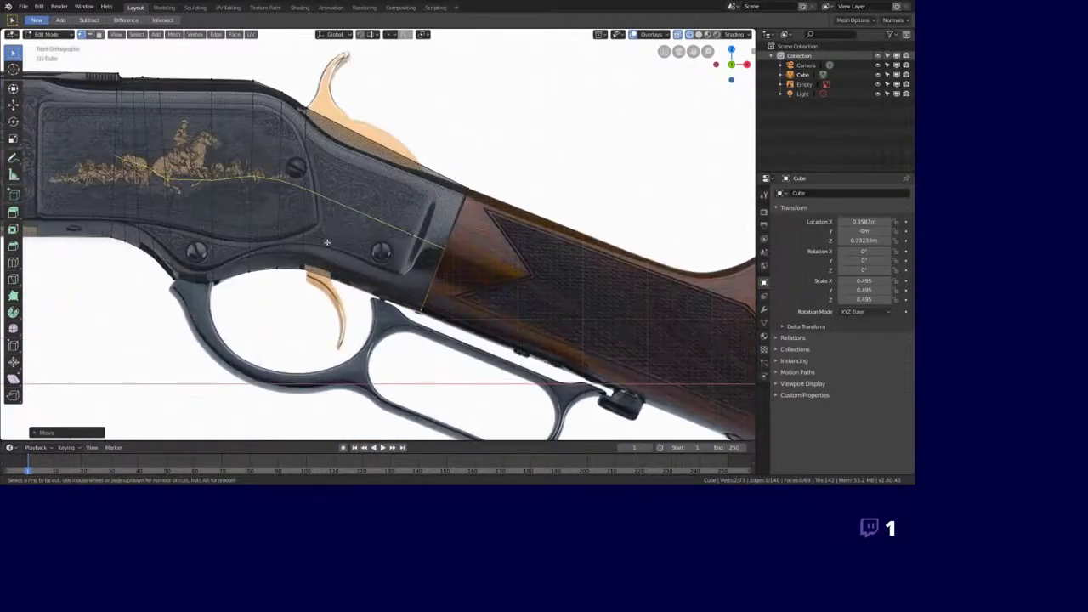
scroll(343, 232, up, 4)
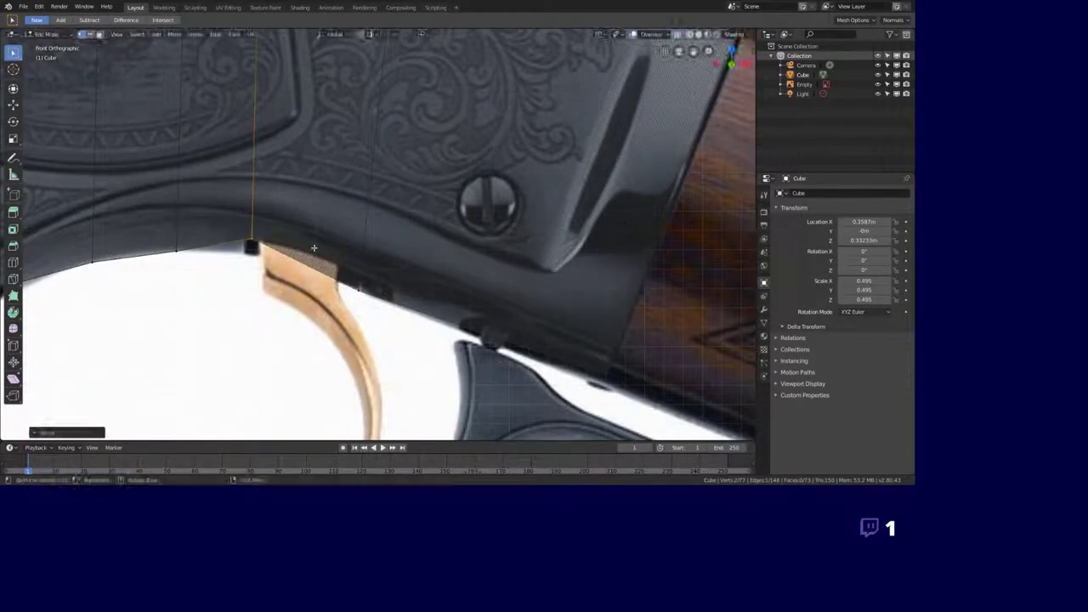
scroll(614, 394, down, 5)
scroll(510, 357, up, 2)
scroll(384, 330, up, 3)
click(384, 330)
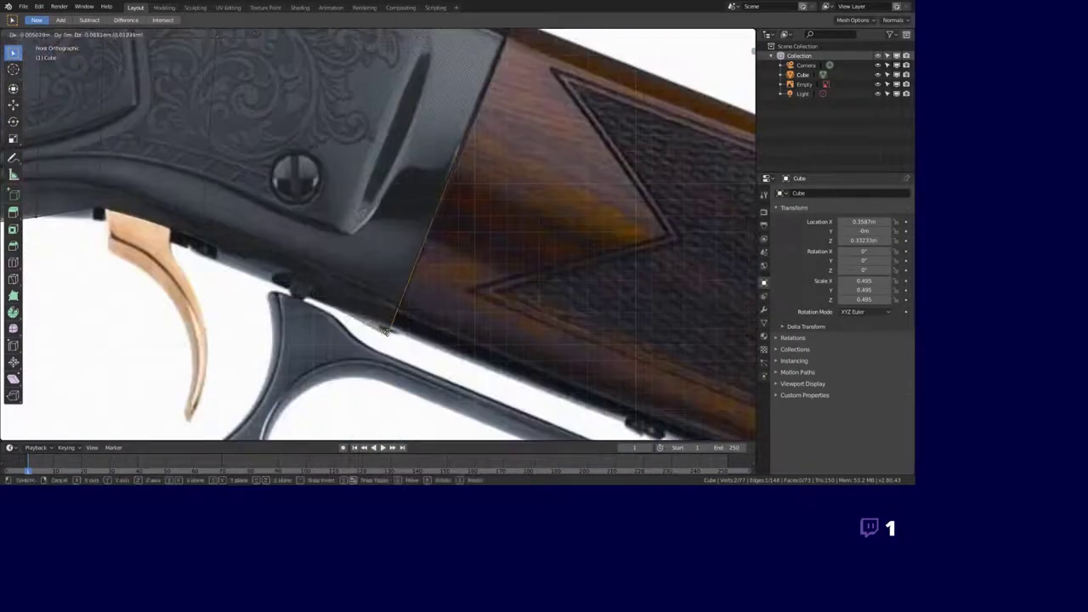
click(411, 335)
scroll(412, 335, down, 3)
scroll(402, 177, up, 2)
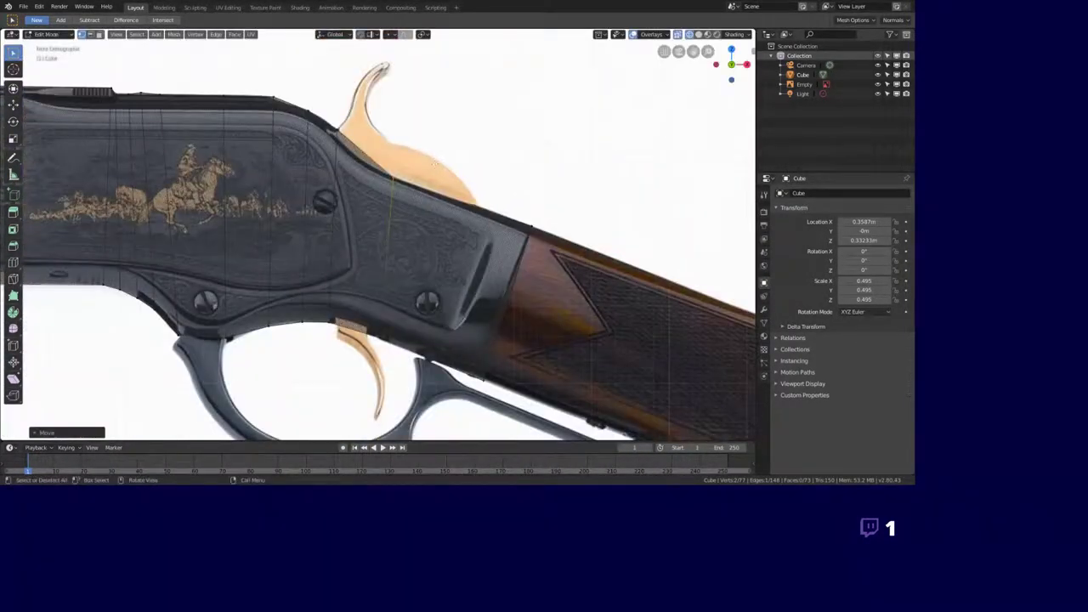
scroll(401, 176, up, 2)
shift+middle_drag(401, 177, 247, 187)
scroll(372, 417, up, 4)
key(g)
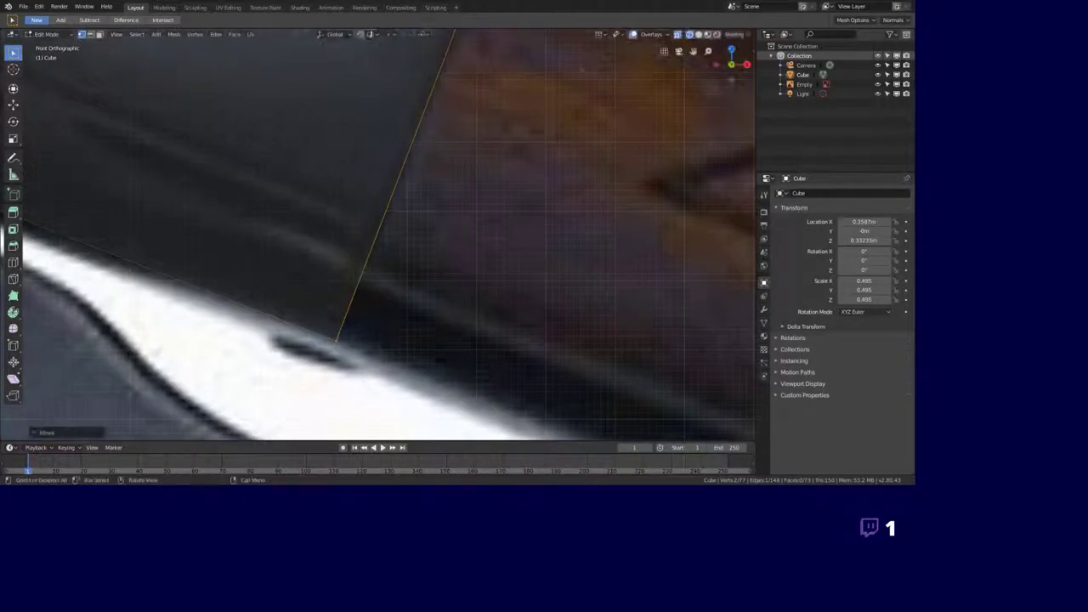
scroll(376, 267, down, 5)
middle_drag(376, 267, 371, 267)
scroll(347, 245, up, 2)
scroll(346, 246, up, 2)
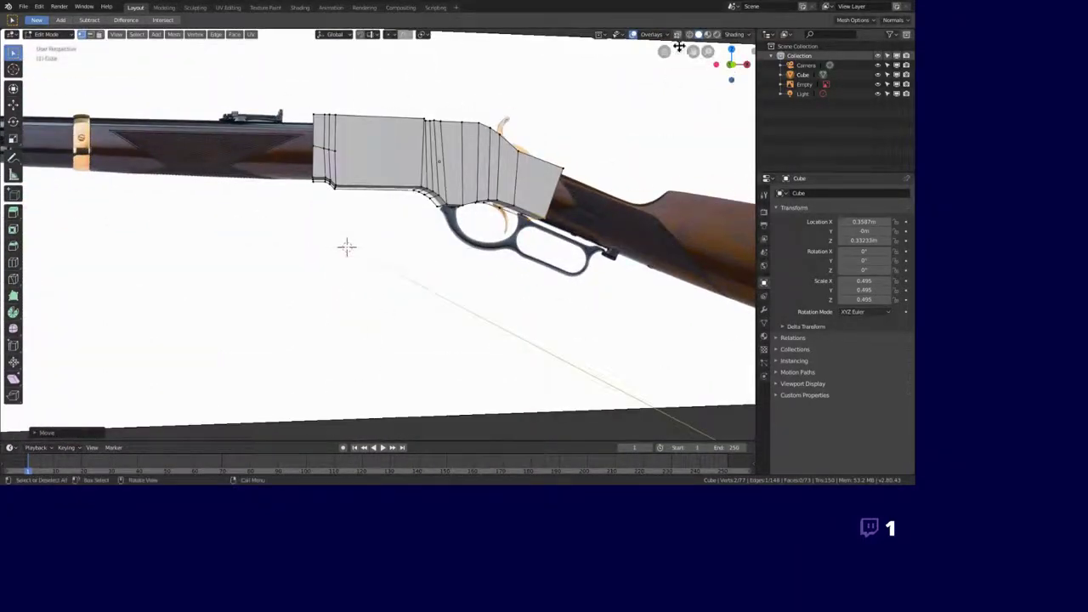
scroll(347, 247, up, 4)
middle_drag(277, 332, 318, 346)
scroll(354, 284, down, 4)
scroll(300, 392, up, 5)
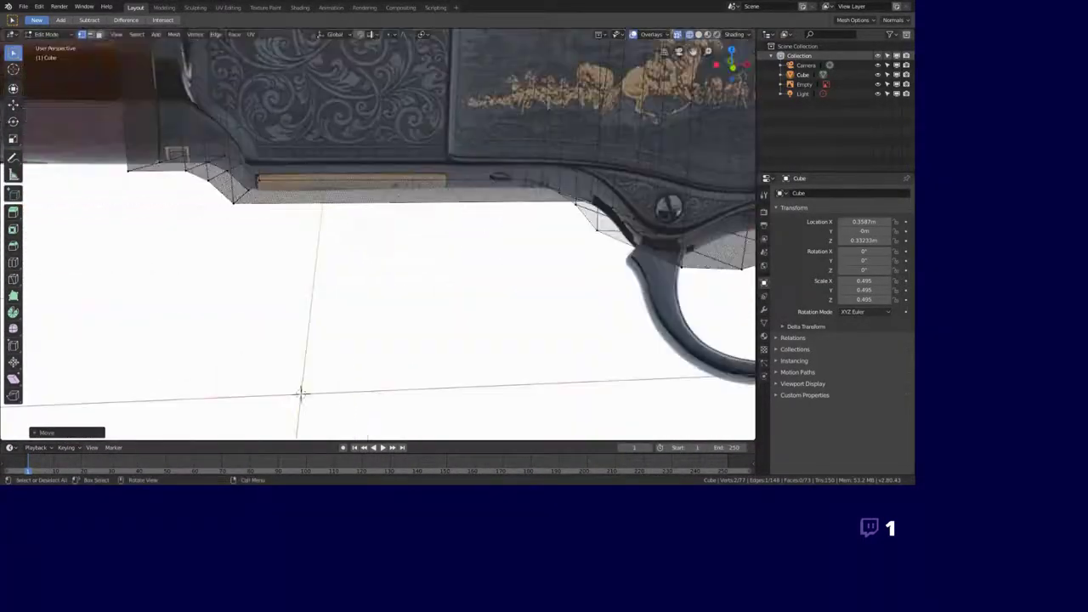
scroll(339, 313, down, 4)
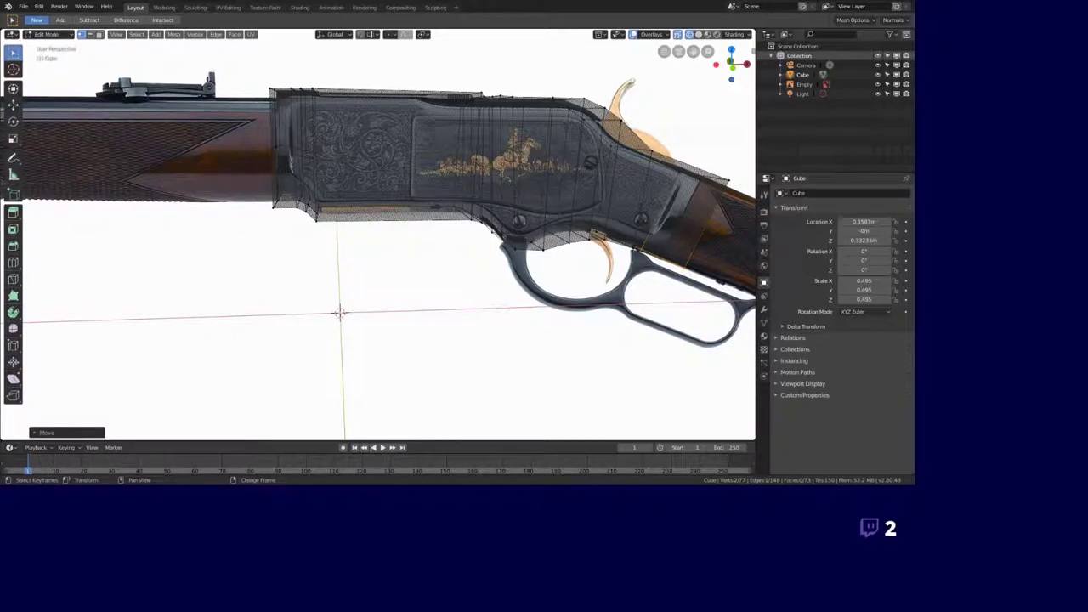
scroll(339, 313, up, 3)
- Add another loop cut on the receiver so its lower front section steps down
key(KP_1)
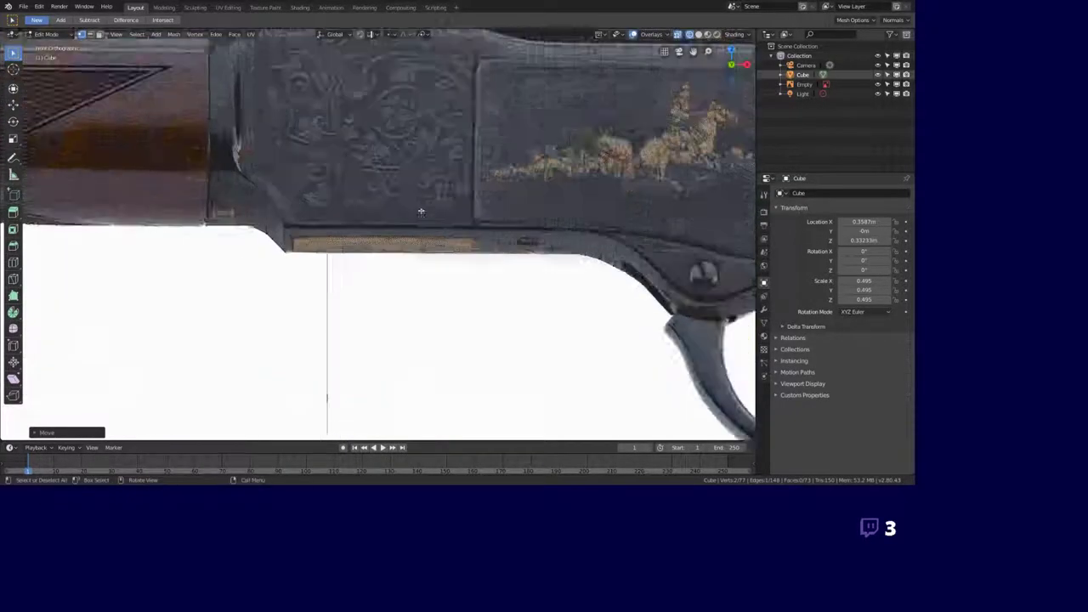
scroll(713, 264, up, 3)
key(ctrl+r)
scroll(341, 394, down, 3)
middle_drag(393, 102, 340, 144)
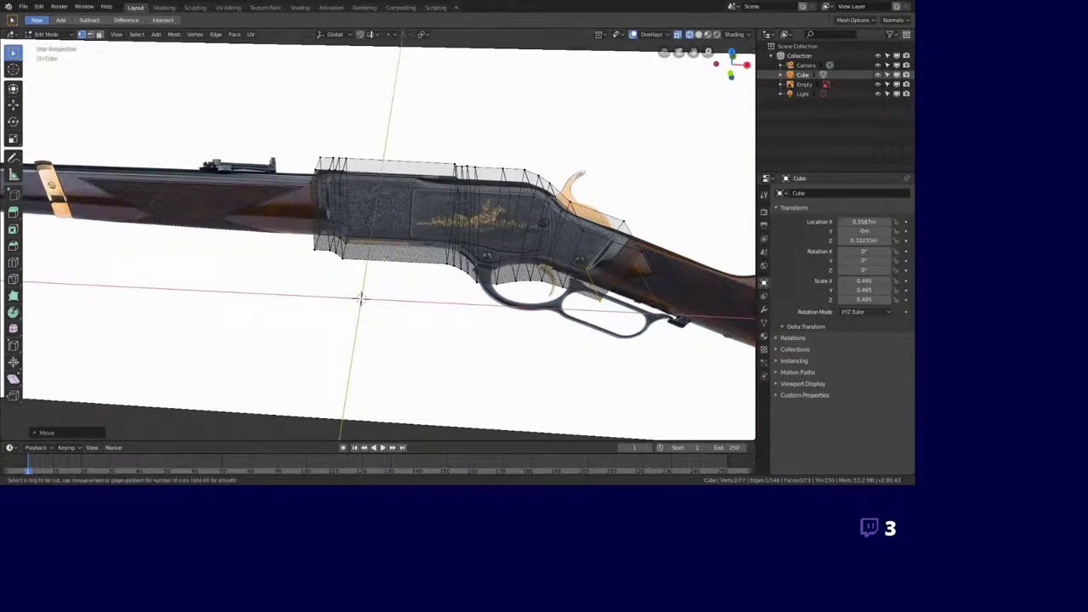
scroll(287, 187, up, 3)
scroll(287, 187, up, 3)
scroll(287, 187, down, 3)
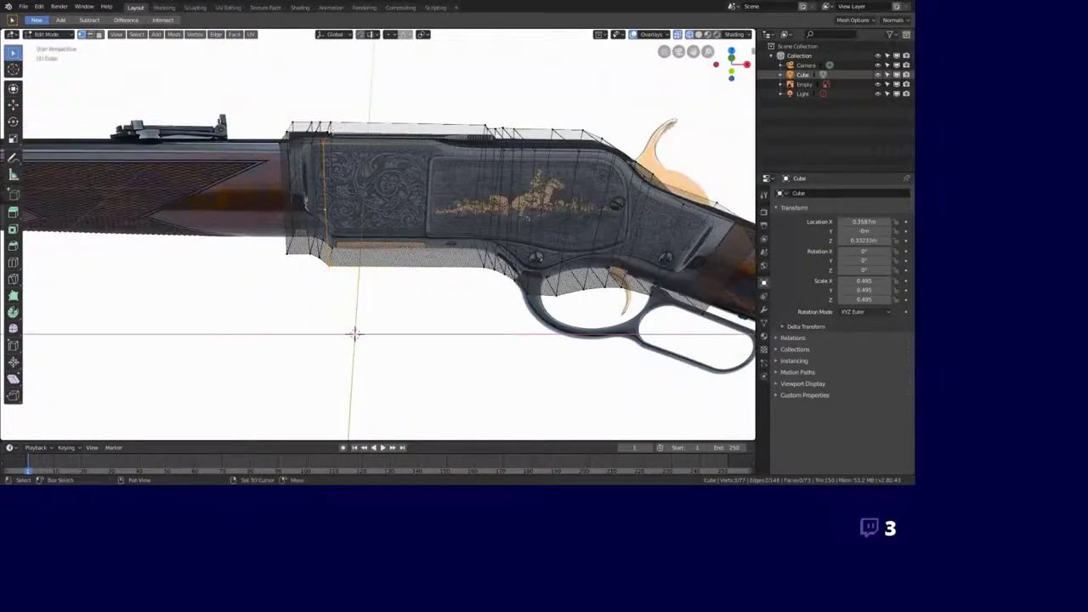
scroll(280, 199, up, 3)
mouse_move(280, 200)
middle_down()
mouse_move(372, 211)
mouse_move(514, 127)
mouse_move(431, 253)
mouse_move(380, 288)
mouse_move(289, 202)
middle_up()
scroll(276, 205, down, 3)
scroll(371, 211, up, 2)
scroll(371, 211, up, 1)
- Change the receiver's face selection and frame a close side view of the receiver
right_click(432, 252)
click(422, 286)
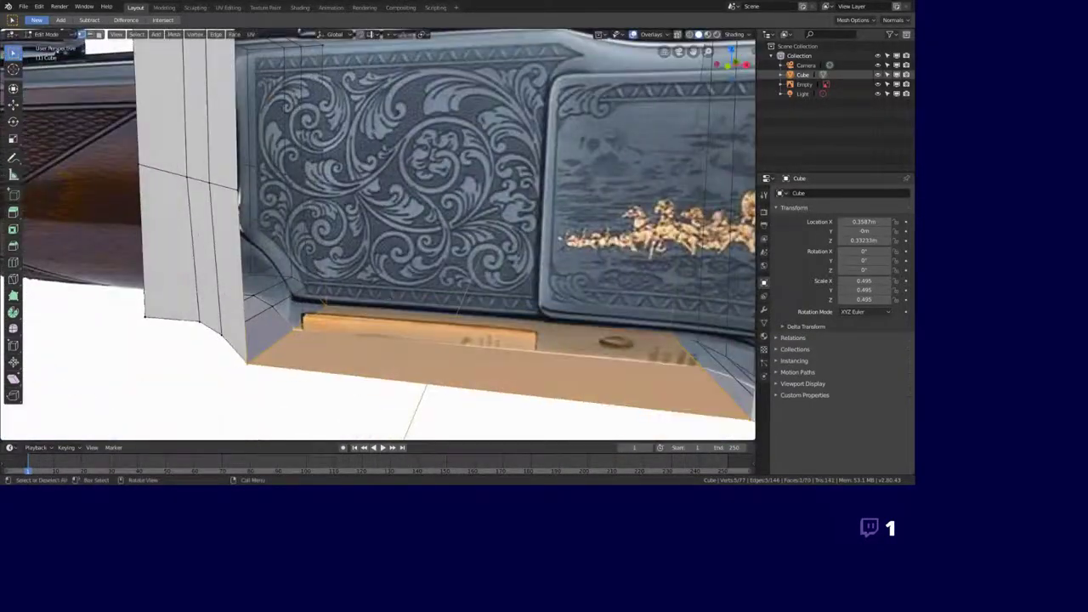
scroll(464, 332, down, 4)
scroll(464, 332, up, 3)
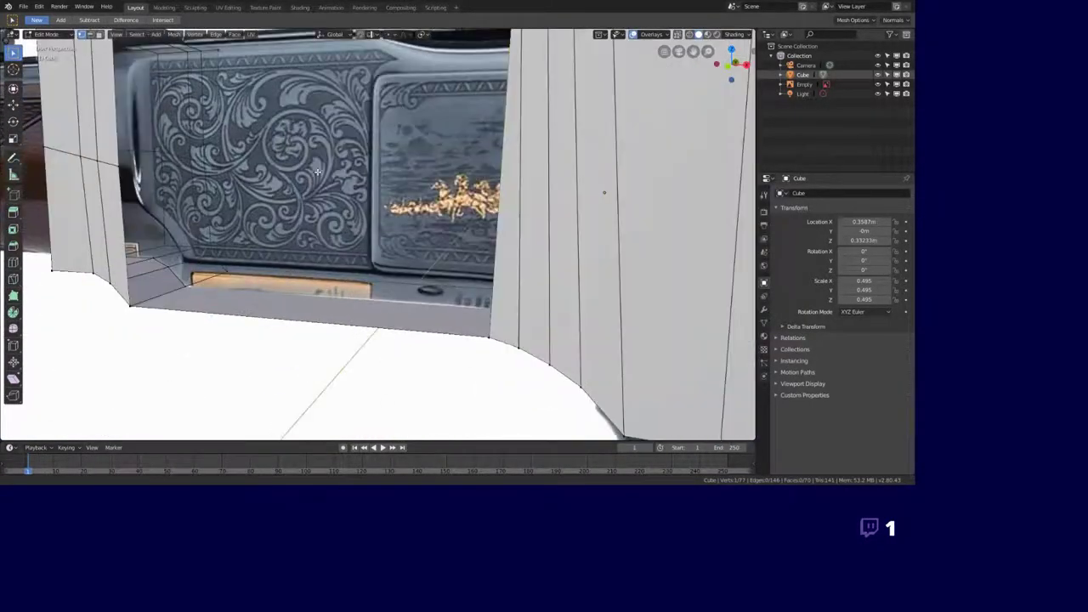
mouse_move(464, 331)
middle_down()
mouse_move(321, 246)
mouse_move(305, 139)
mouse_move(283, 330)
middle_up()
key(ctrl+e)
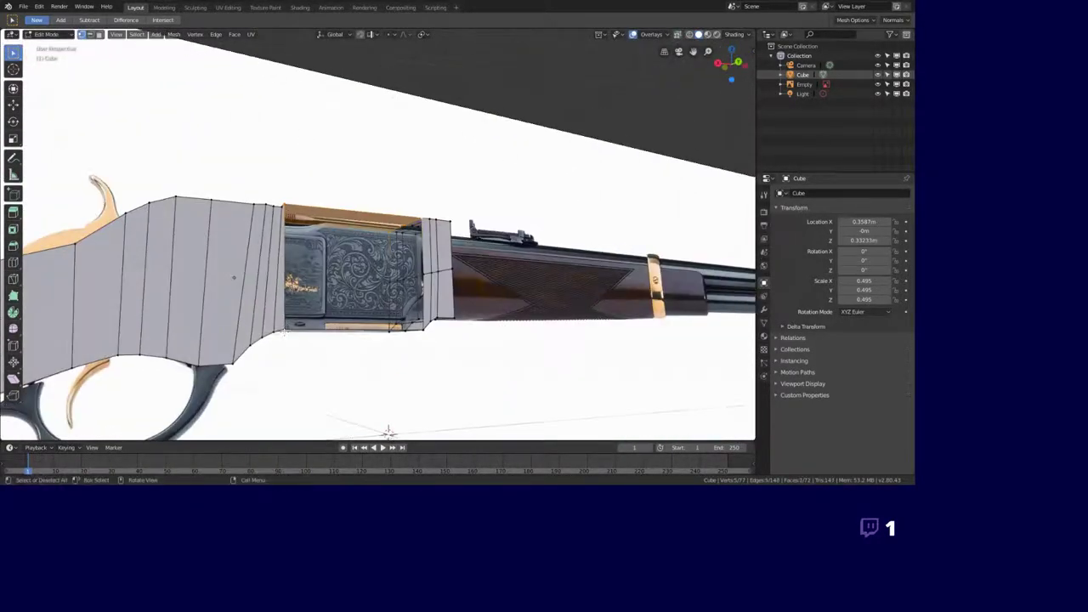
key(KP_1)
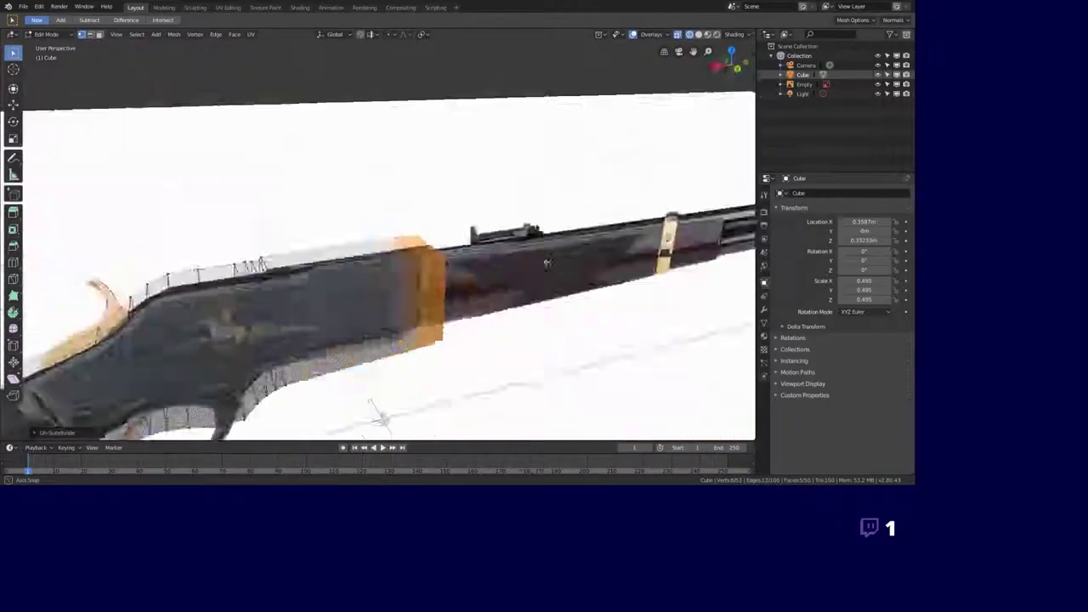
middle_drag(382, 272, 408, 212)
scroll(382, 255, up, 5)
- Add a loop cut across the receiver and slide the new edge loop into place
key(ctrl+r)
click(440, 414)
key(KP_1)
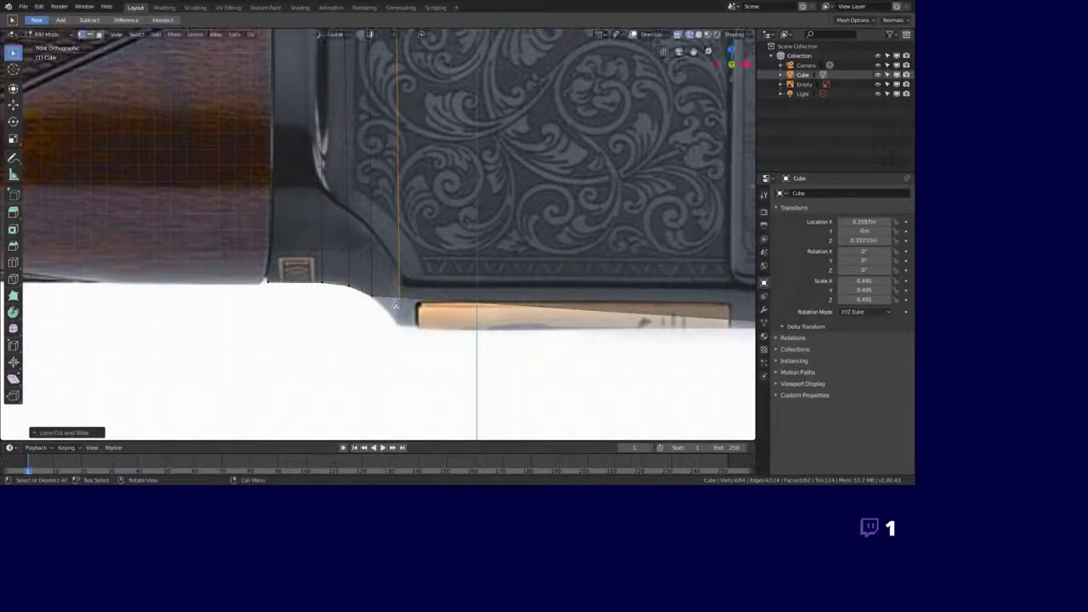
scroll(396, 305, down, 5)
middle_drag(395, 306, 459, 255)
scroll(503, 221, up, 8)
key(g)
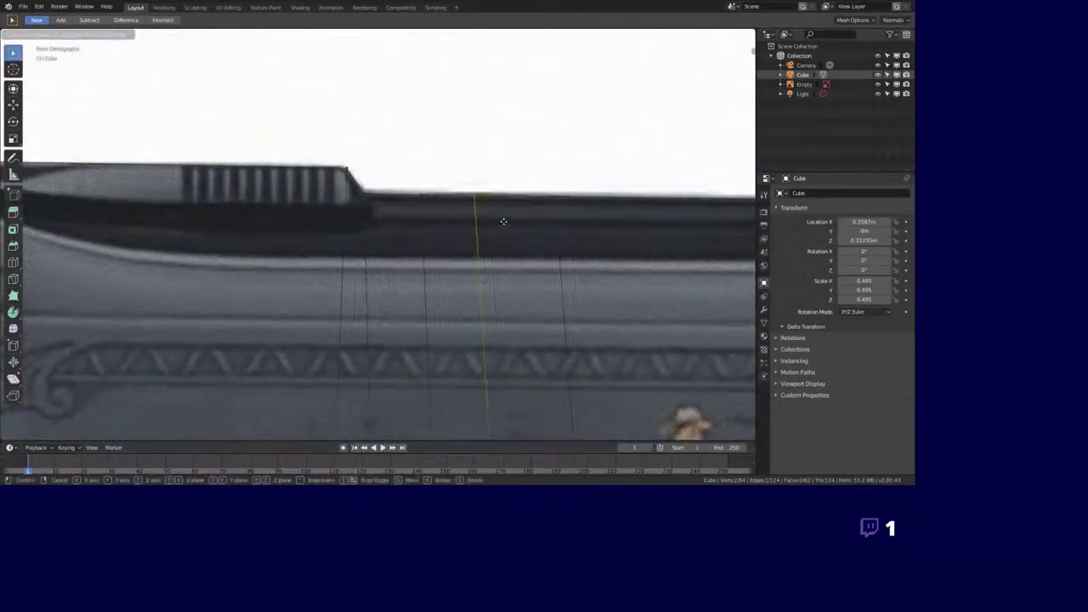
key(g)
scroll(503, 221, down, 5)
scroll(81, 353, up, 5)
click(531, 317)
scroll(531, 317, down, 4)
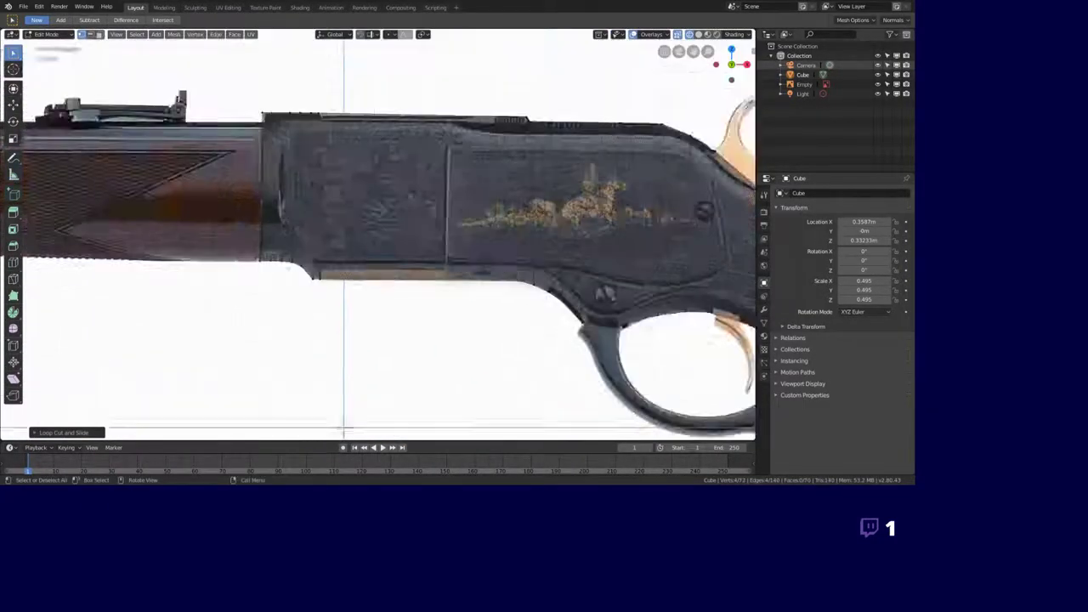
scroll(531, 316, up, 3)
middle_drag(531, 316, 548, 289)
scroll(548, 289, up, 3)
scroll(378, 237, down, 3)
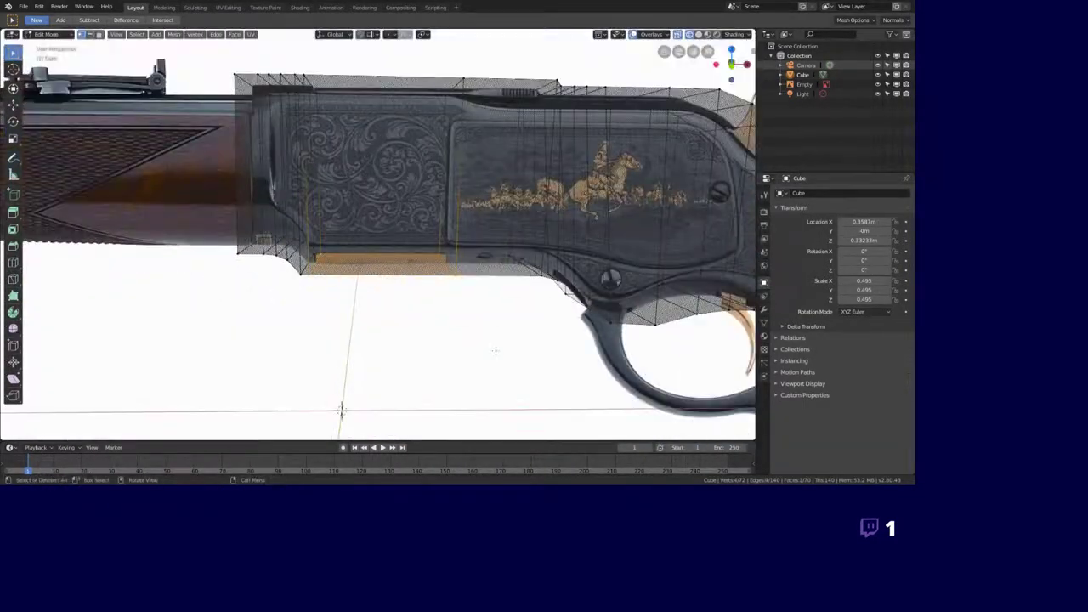
- Open the file browser from the File menu, then dismiss it
click(24, 6)
click(72, 97)
key(Escape)
scroll(378, 238, up, 2)
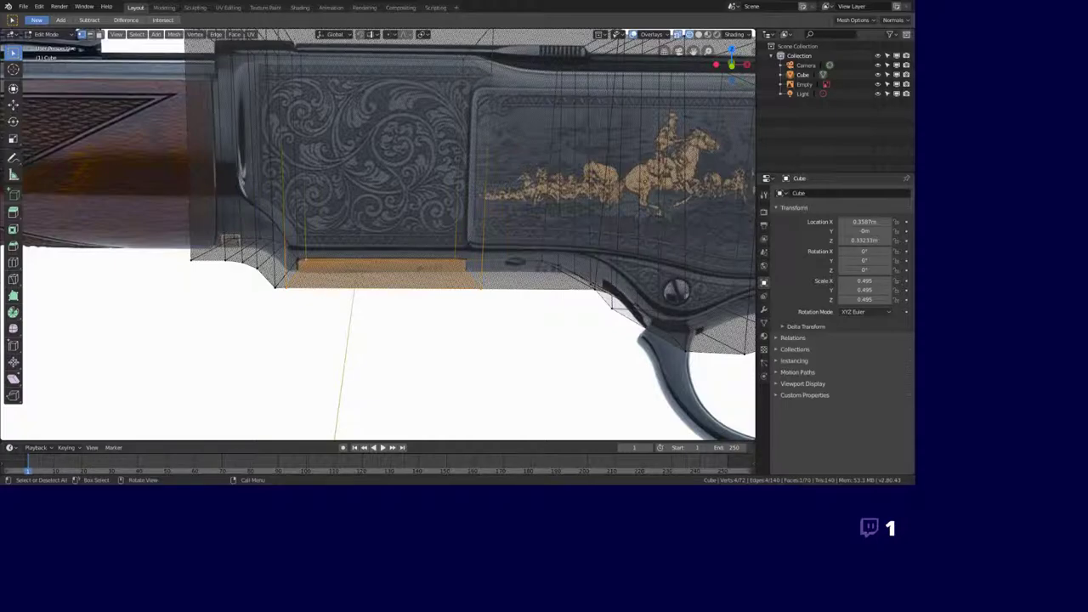
- From the front view, extrude the selected receiver faces downward
middle_drag(310, 391, 353, 316)
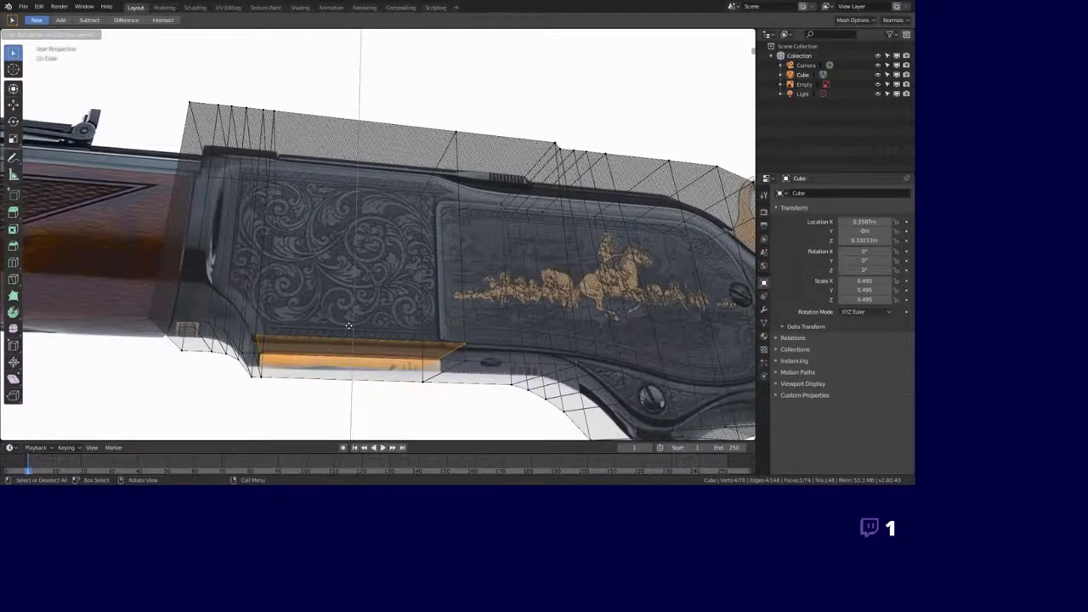
key(KP_1)
key(e)
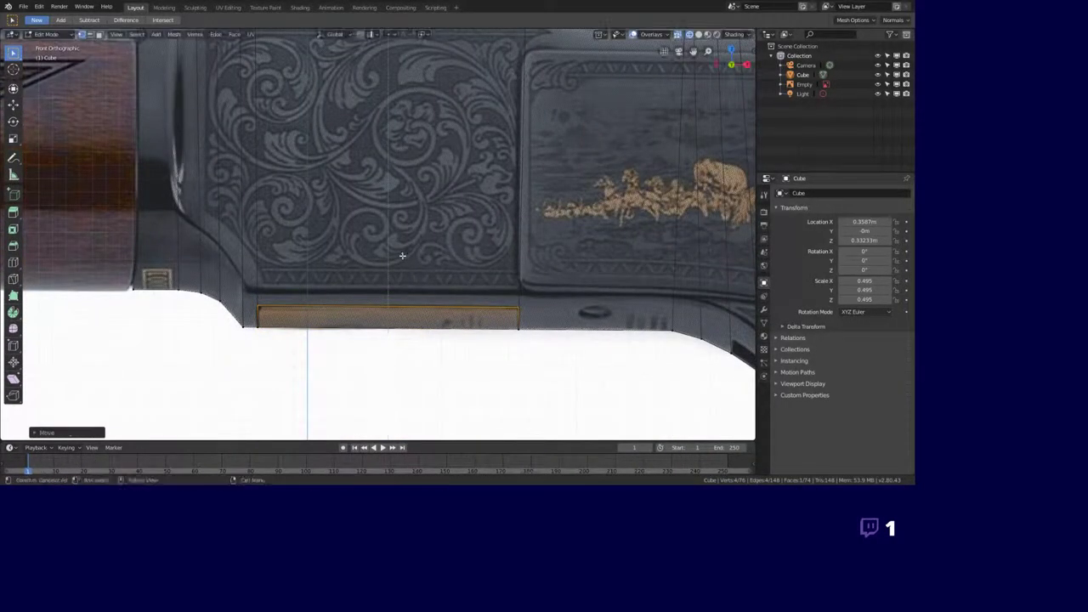
- Delete the large side face of the receiver
middle_drag(402, 255, 442, 220)
click(382, 187)
key(x)
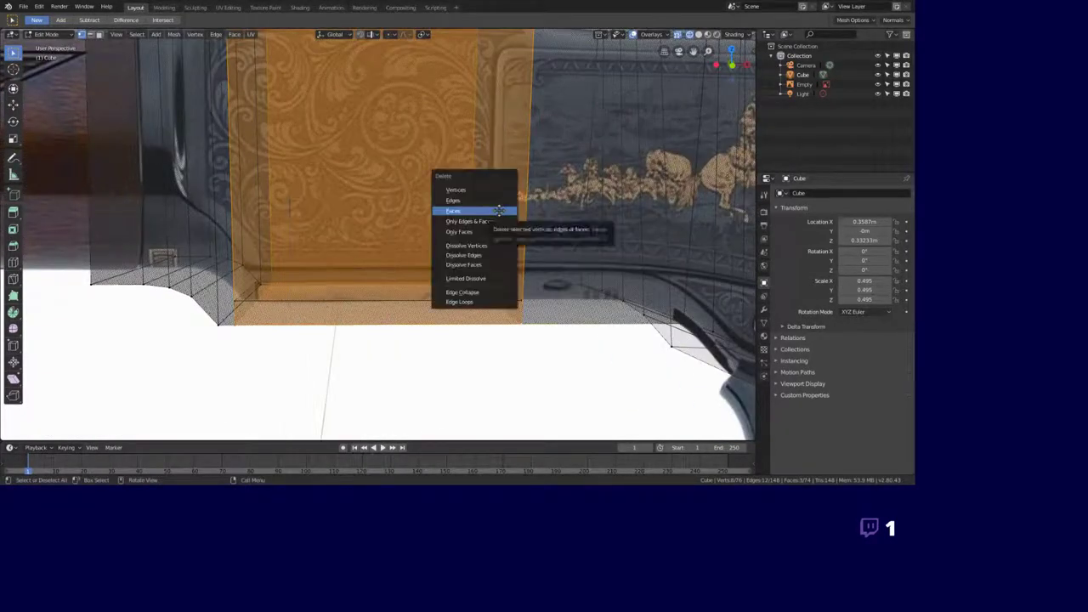
click(499, 210)
scroll(398, 323, down, 3)
- Move the selected face along the receiver's lower edge
mouse_move(476, 280)
shift+middle_down()
mouse_move(398, 323)
mouse_move(305, 317)
shift+middle_up()
mouse_move(355, 421)
middle_down()
mouse_move(374, 357)
mouse_move(400, 340)
mouse_move(384, 382)
mouse_move(281, 187)
middle_up()
scroll(374, 357, up, 3)
scroll(400, 340, up, 2)
key(g)
click(406, 320)
scroll(406, 320, down, 3)
scroll(384, 382, down, 3)
scroll(357, 340, up, 3)
- Turn on X-ray see-through display, then return to Object Mode in front view
key(alt+z)
scroll(256, 147, up, 2)
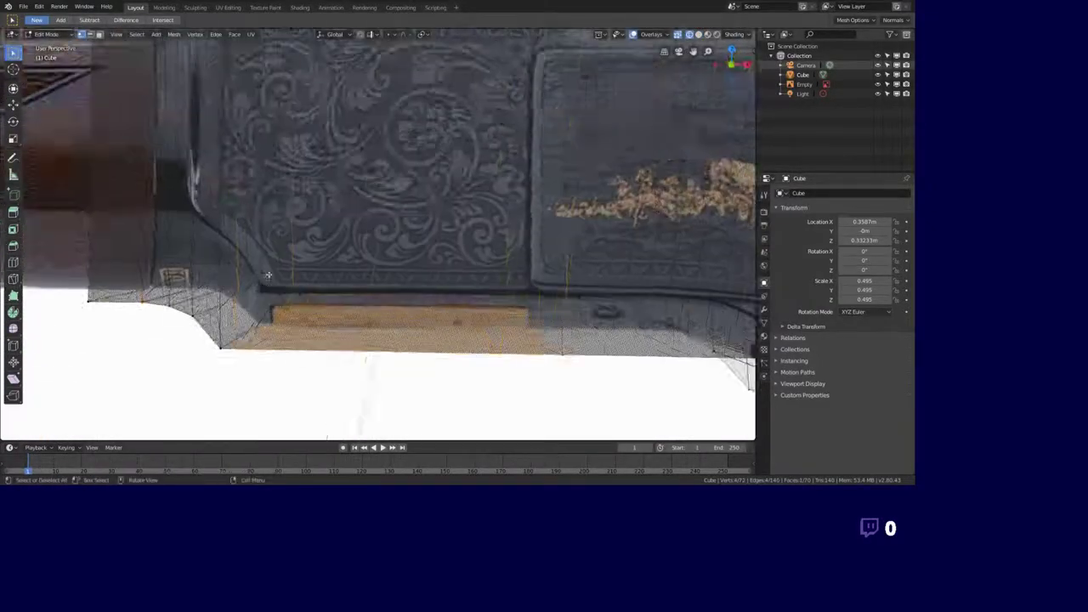
scroll(256, 146, down, 2)
scroll(257, 147, down, 2)
mouse_move(257, 146)
middle_down()
mouse_move(442, 247)
mouse_move(426, 254)
middle_up()
key(Tab)
key(KP_1)
- Add a new cube and scale it down
scroll(426, 254, up, 3)
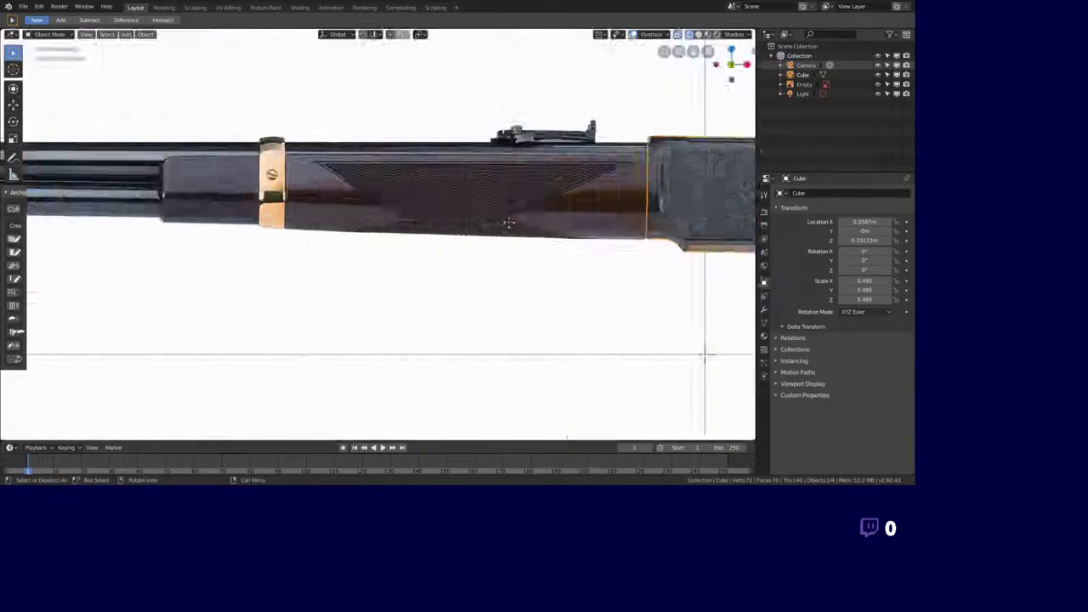
key(shift+a)
click(425, 226)
key(s)
scroll(650, 334, up, 3)
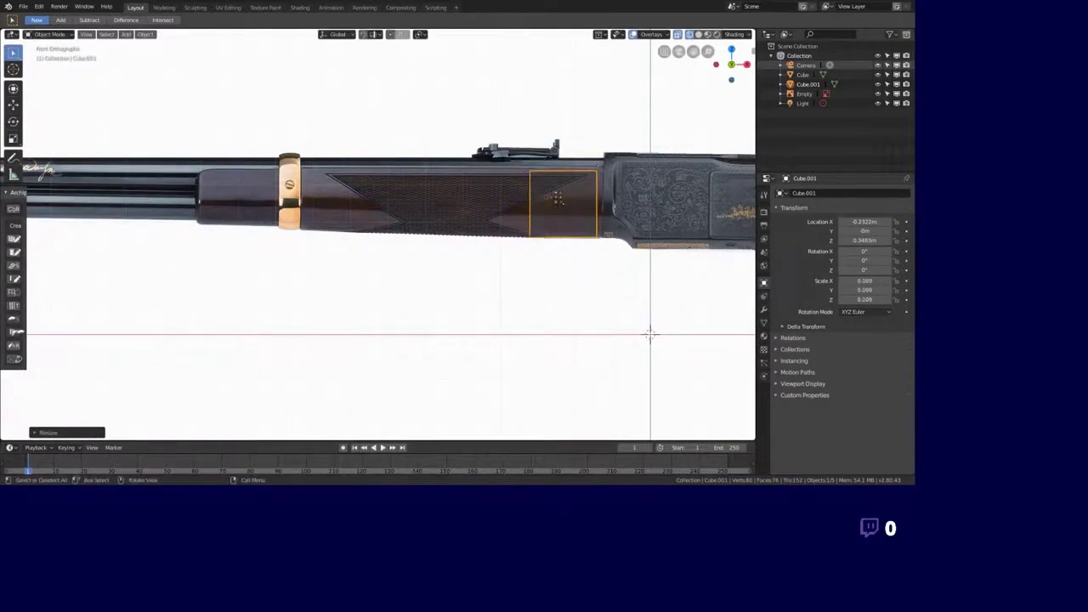
- In Edit Mode, move the cube's vertices to fit the forend below the barrel
click(49, 55)
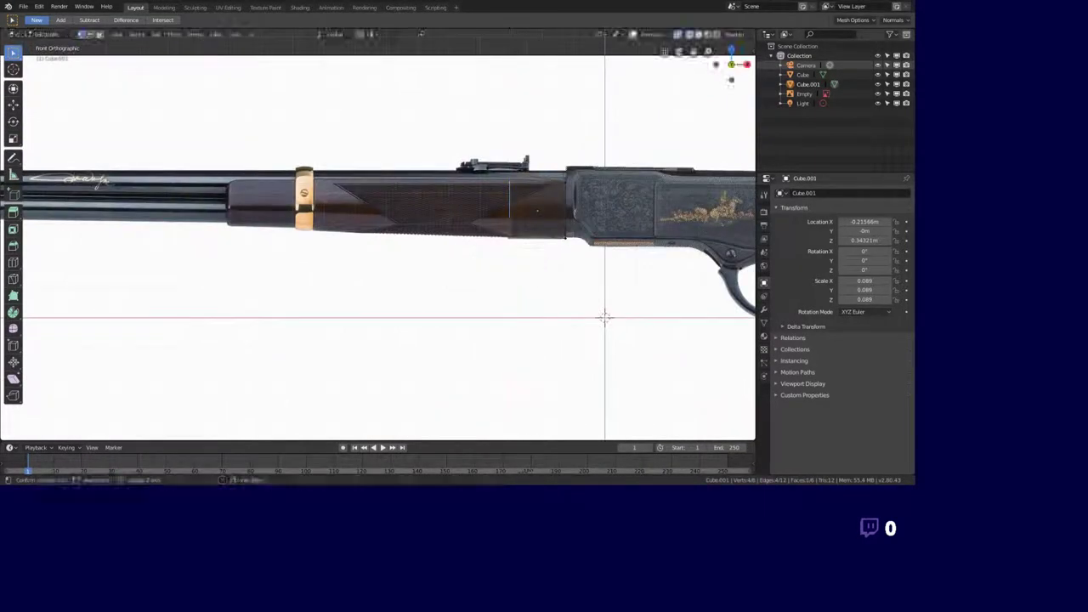
click(280, 177)
middle_drag(279, 177, 571, 270)
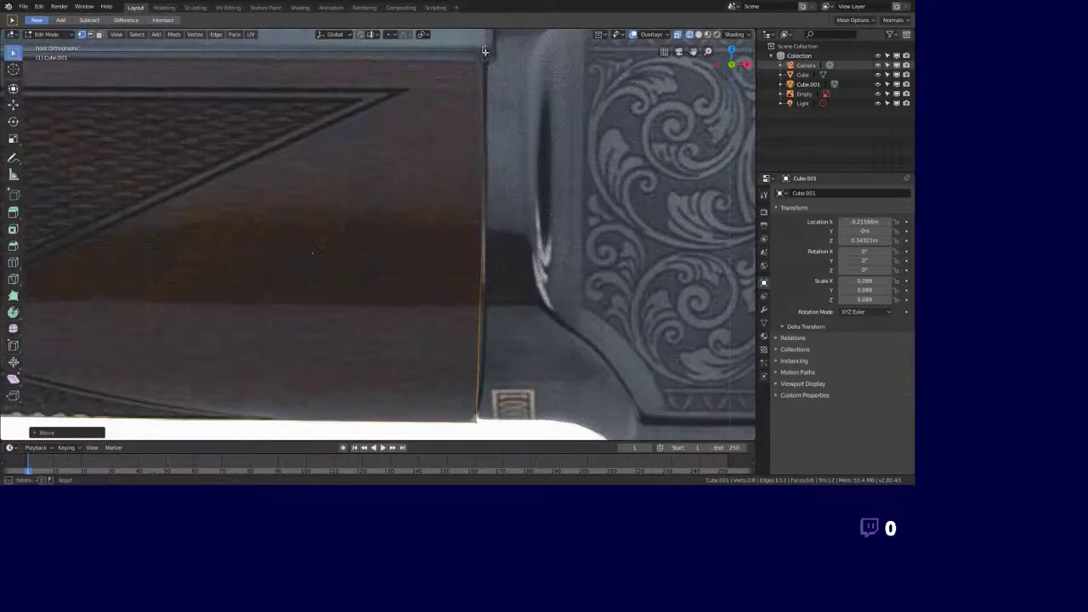
scroll(571, 269, down, 5)
middle_drag(468, 321, 249, 310)
scroll(249, 310, up, 3)
key(KP_1)
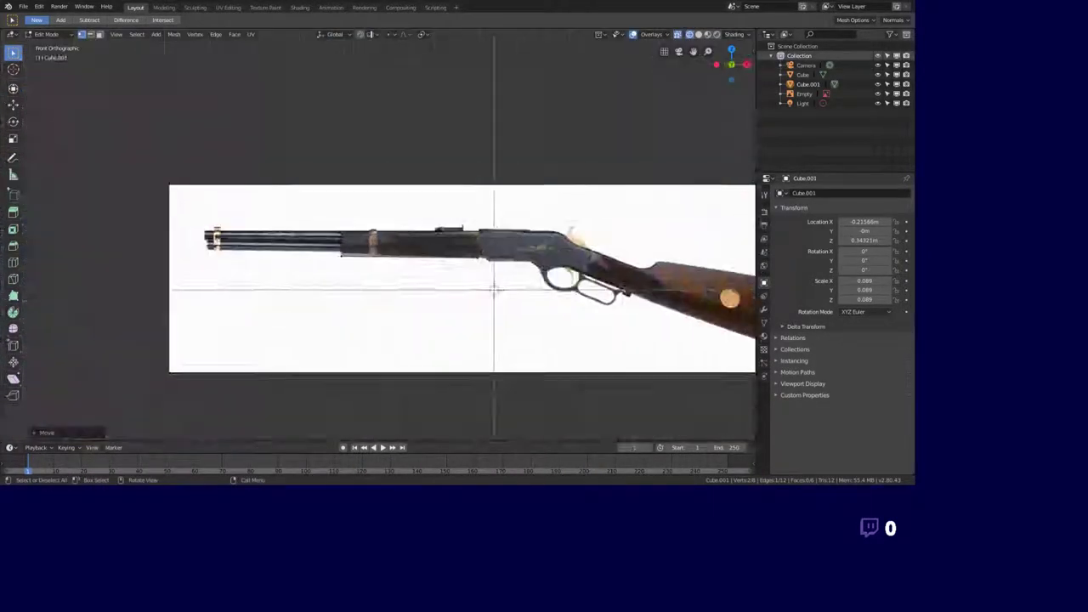
scroll(323, 280, up, 5)
key(g)
click(323, 280)
scroll(315, 209, down, 2)
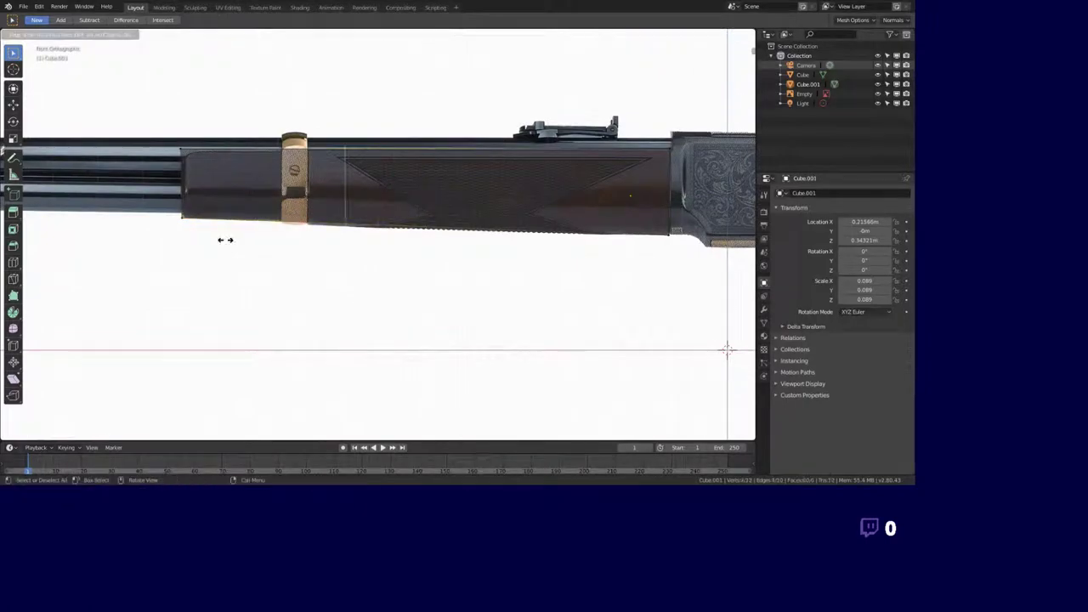
- Select the vertices at the forend's end and move them to match the reference
mouse_move(630, 195)
middle_down()
mouse_move(393, 328)
mouse_move(432, 292)
mouse_move(403, 338)
mouse_move(409, 286)
middle_up()
key(KP_1)
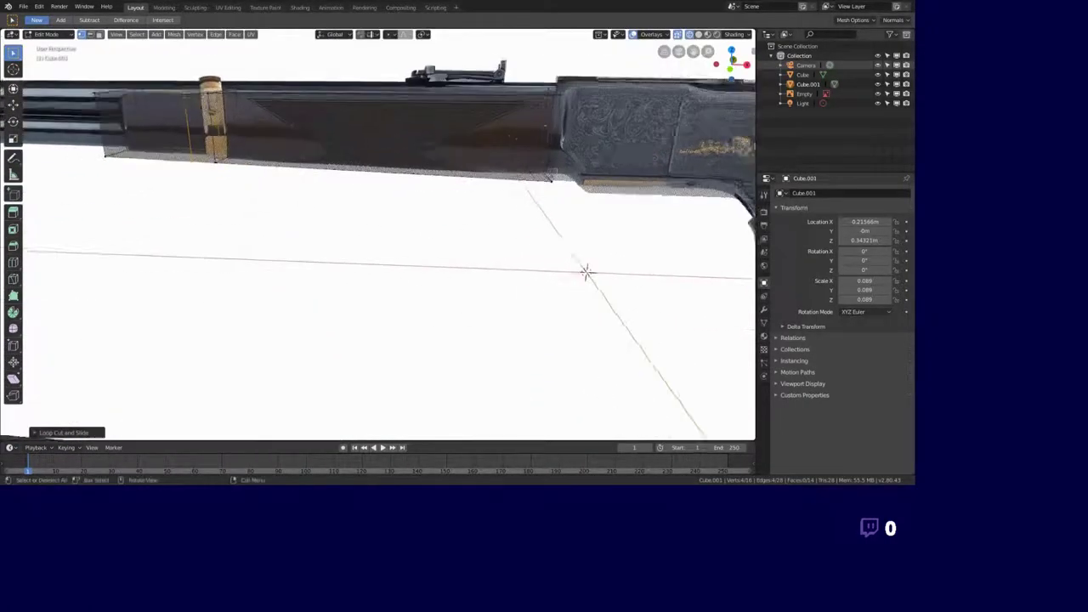
scroll(416, 283, up, 5)
key(g)
click(212, 241)
scroll(213, 242, down, 1)
scroll(366, 150, up, 3)
key(g)
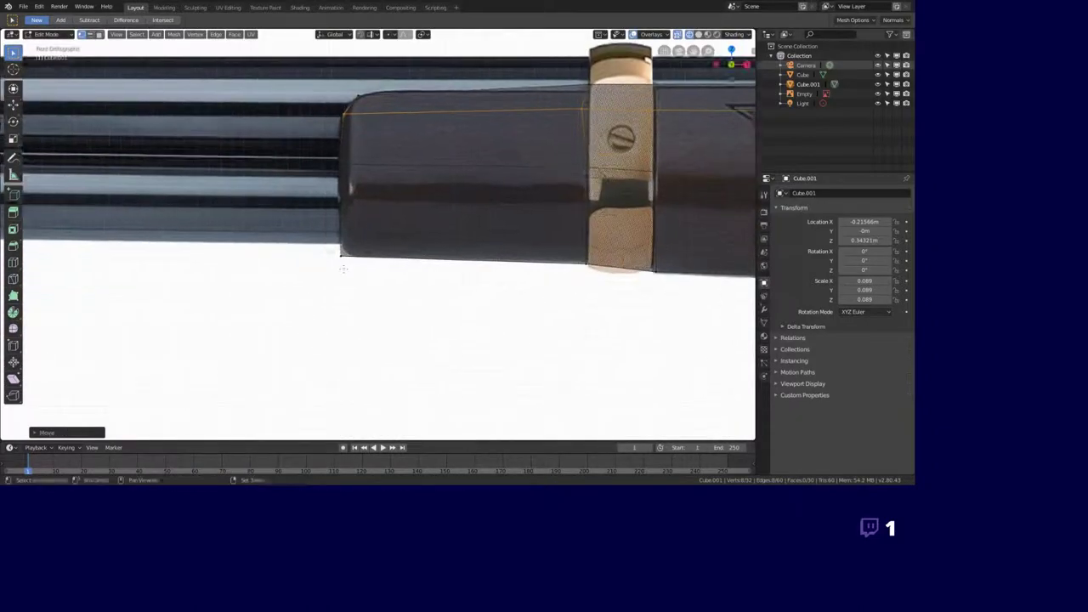
- Confirm the moved forend edge and check it around the brass barrel band
scroll(366, 295, up, 3)
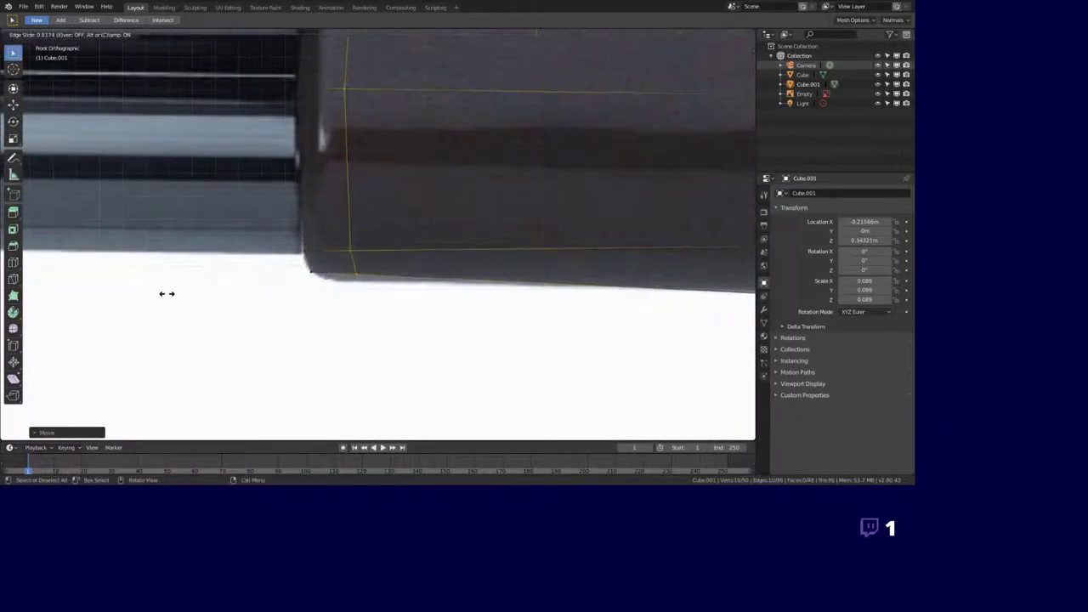
click(327, 280)
scroll(326, 279, down, 5)
scroll(451, 247, up, 1)
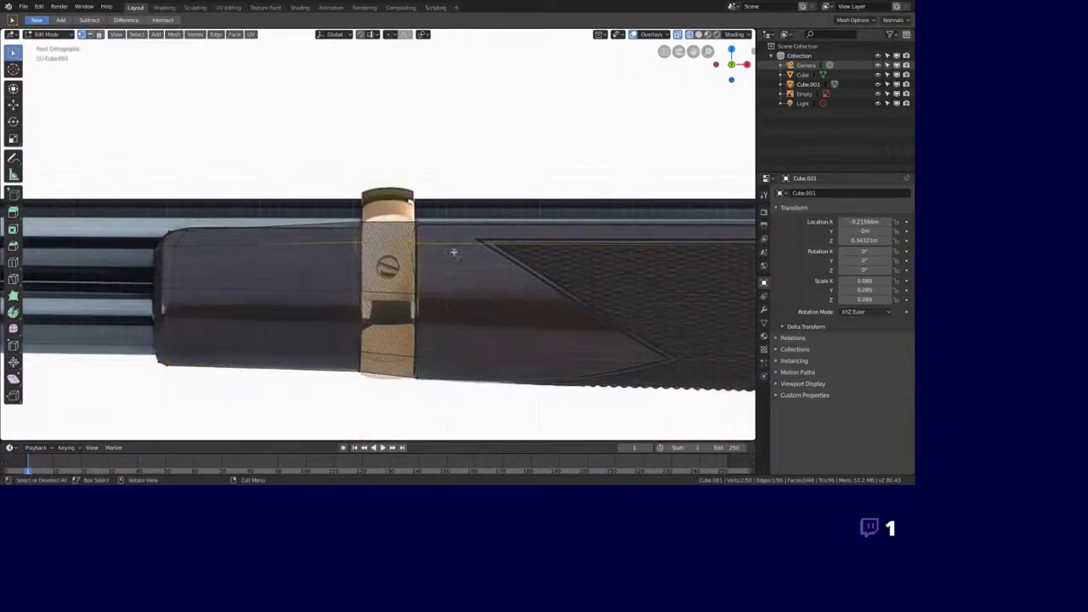
scroll(539, 255, up, 1)
middle_drag(539, 255, 657, 242)
scroll(657, 242, up, 3)
scroll(371, 235, up, 2)
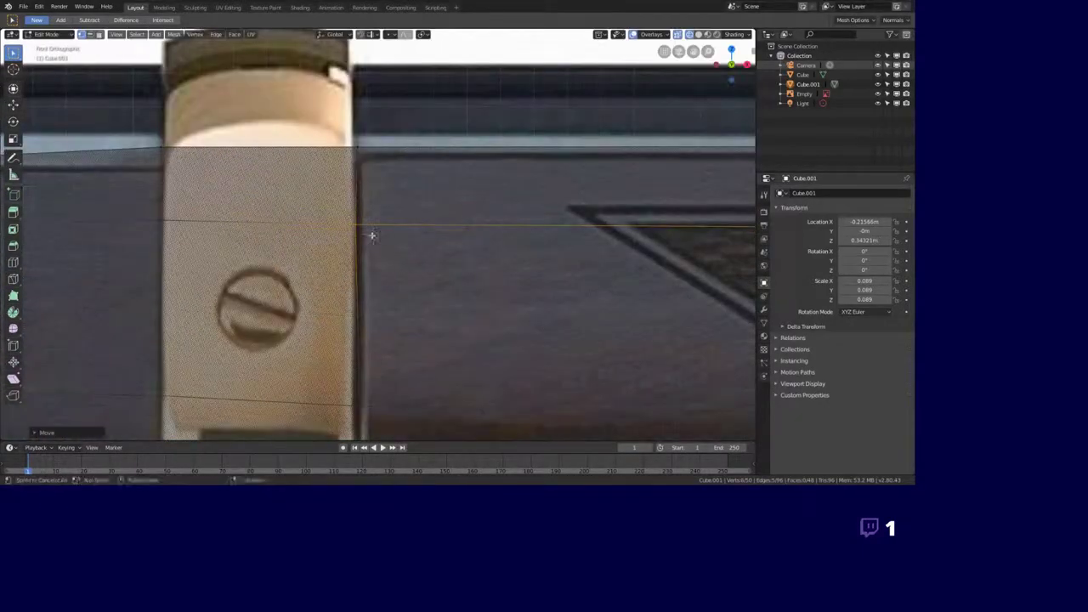
middle_drag(372, 236, 399, 340)
scroll(409, 410, down, 5)
scroll(358, 242, up, 3)
key(KP_1)
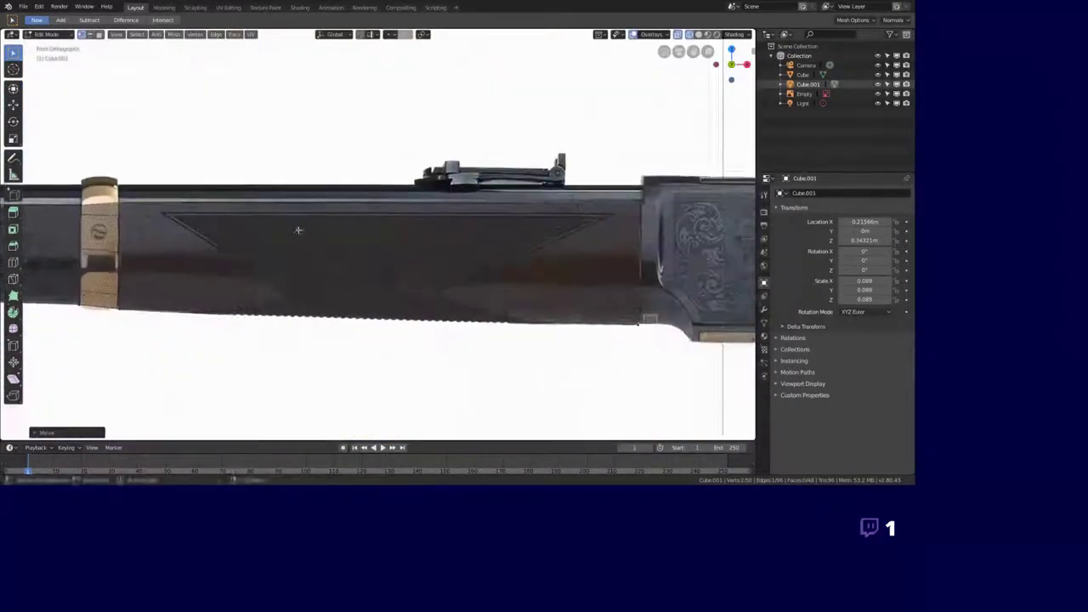
scroll(358, 243, up, 3)
- Add a loop cut across the forend near the receiver end and slide it into place
key(ctrl+r)
click(357, 242)
scroll(358, 242, down, 4)
scroll(366, 255, up, 2)
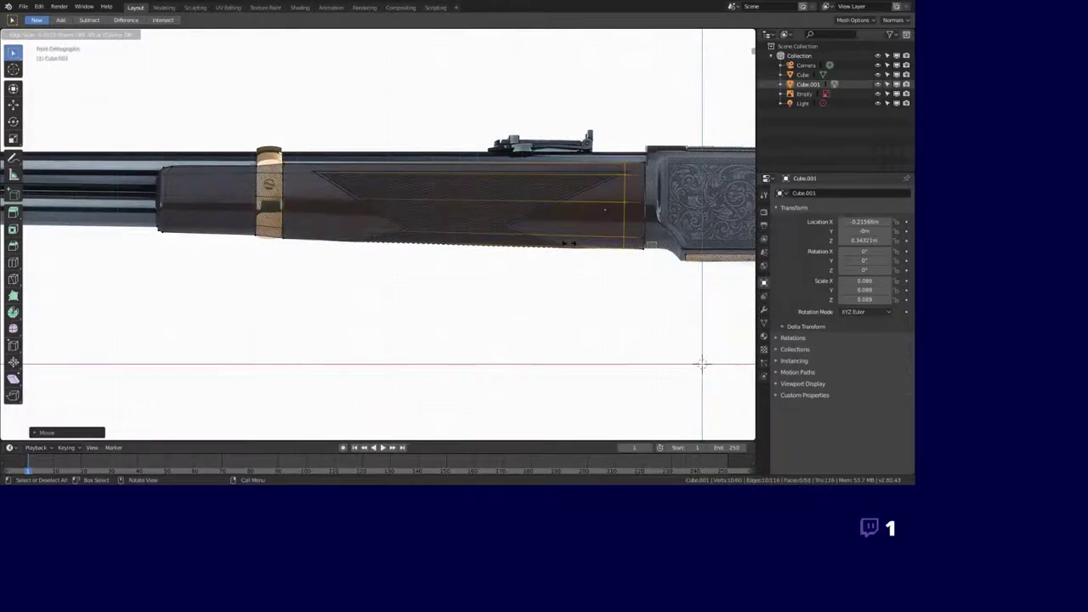
scroll(375, 270, up, 3)
click(435, 257)
scroll(434, 256, down, 4)
scroll(391, 246, up, 4)
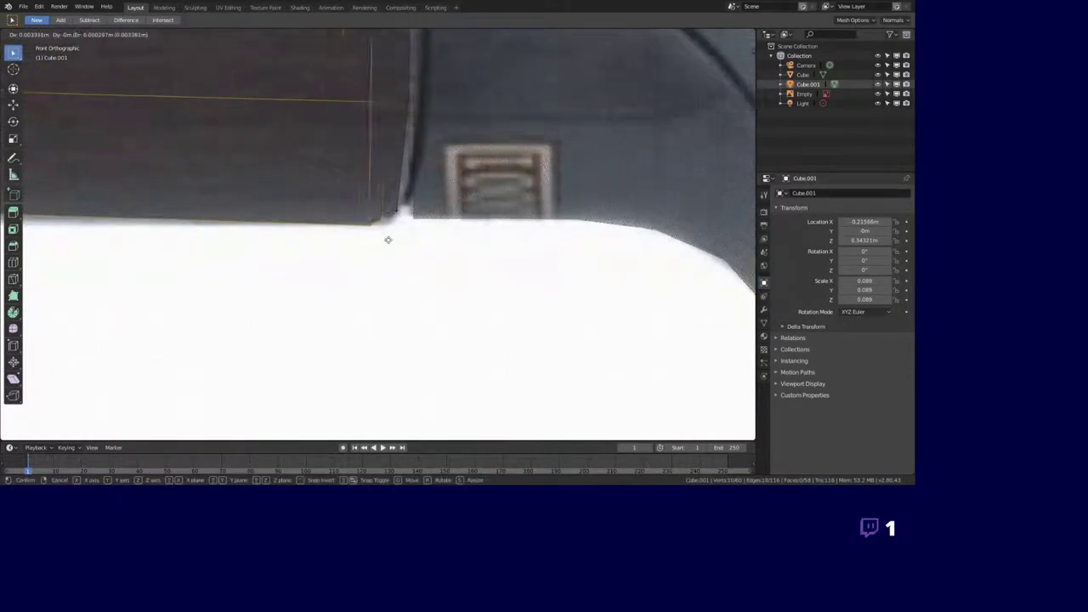
scroll(374, 250, up, 2)
- Subdivide the rear corner edge and move the new vertex onto the corner
right_click(366, 251)
click(367, 255)
scroll(366, 252, down, 5)
scroll(353, 242, up, 4)
key(g)
click(353, 242)
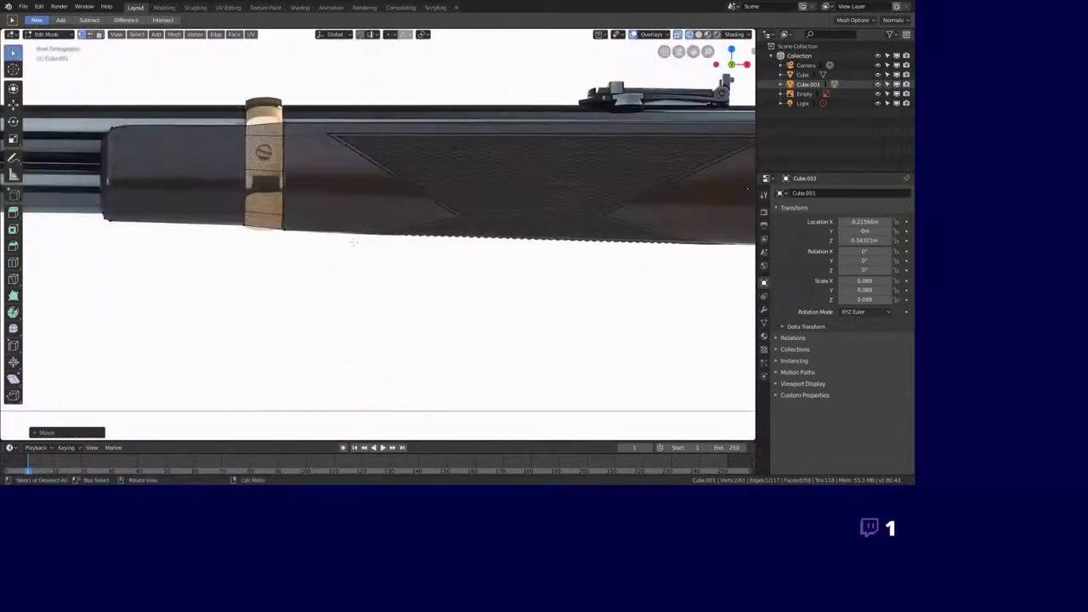
click(357, 237)
scroll(357, 237, down, 3)
scroll(639, 235, up, 4)
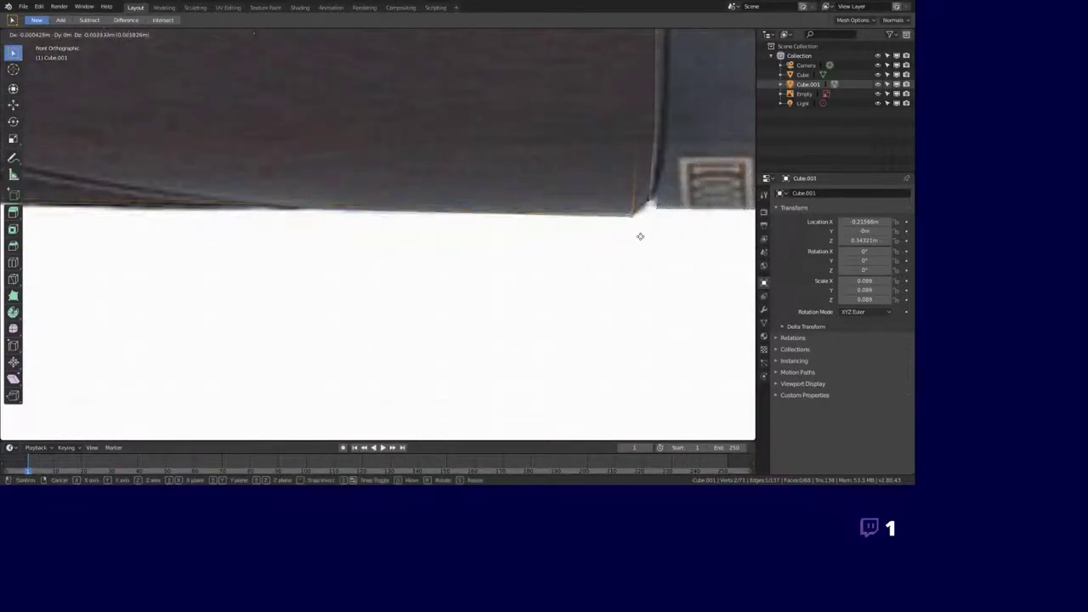
scroll(510, 255, down, 1)
scroll(542, 427, down, 3)
- Slide the selected rear edge along X onto the receiver's outline
mouse_move(712, 357)
middle_down()
mouse_move(417, 260)
mouse_move(432, 287)
middle_up()
scroll(475, 362, up, 4)
middle_drag(273, 92, 378, 234)
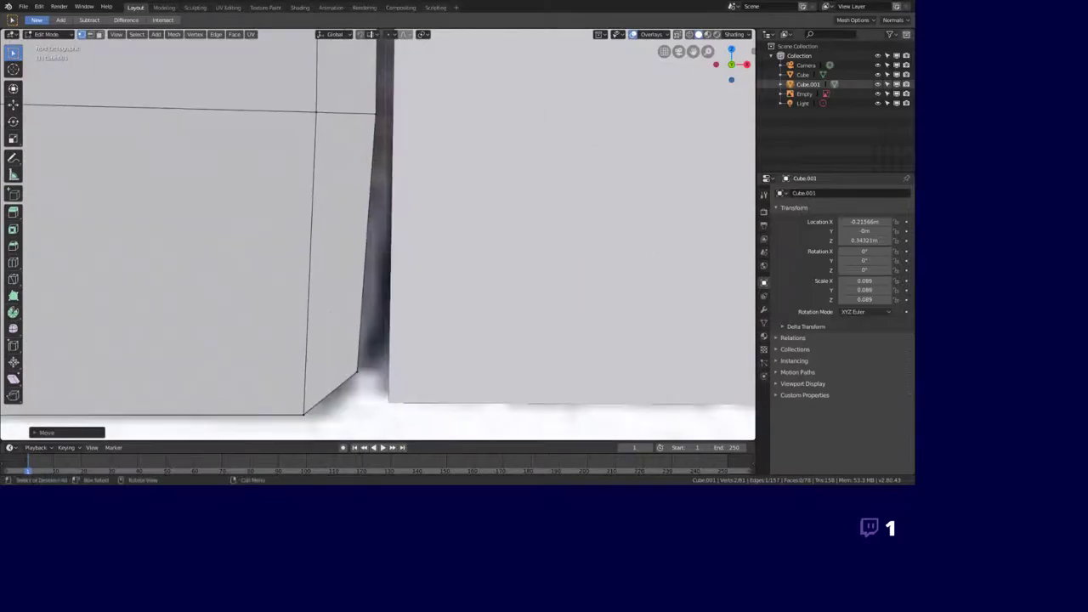
middle_drag(330, 316, 255, 281)
key(KP_1)
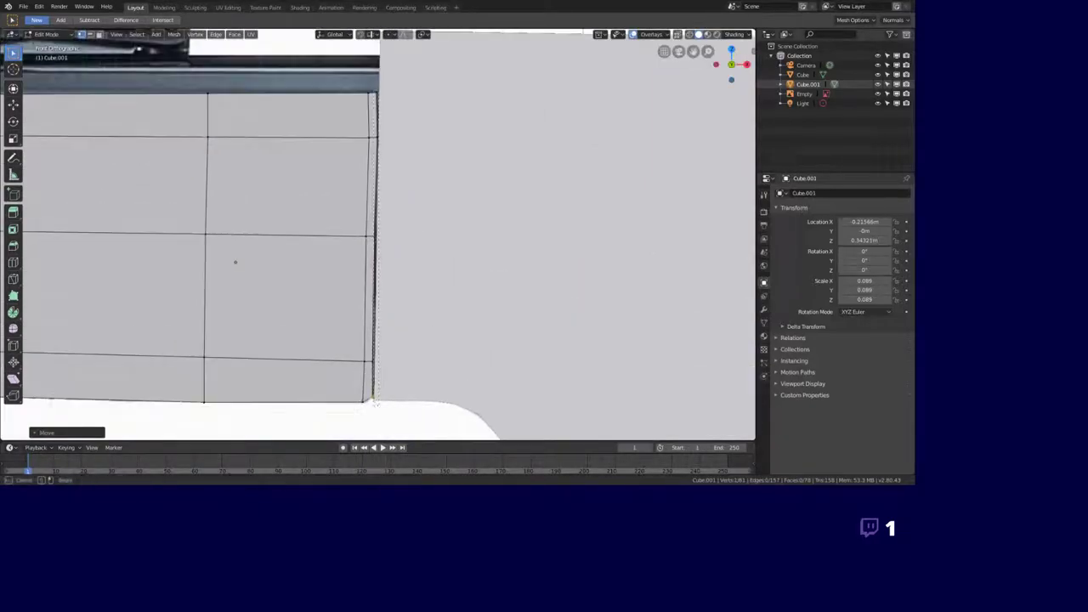
scroll(246, 260, down, 2)
scroll(280, 263, up, 5)
key(g)
key(x)
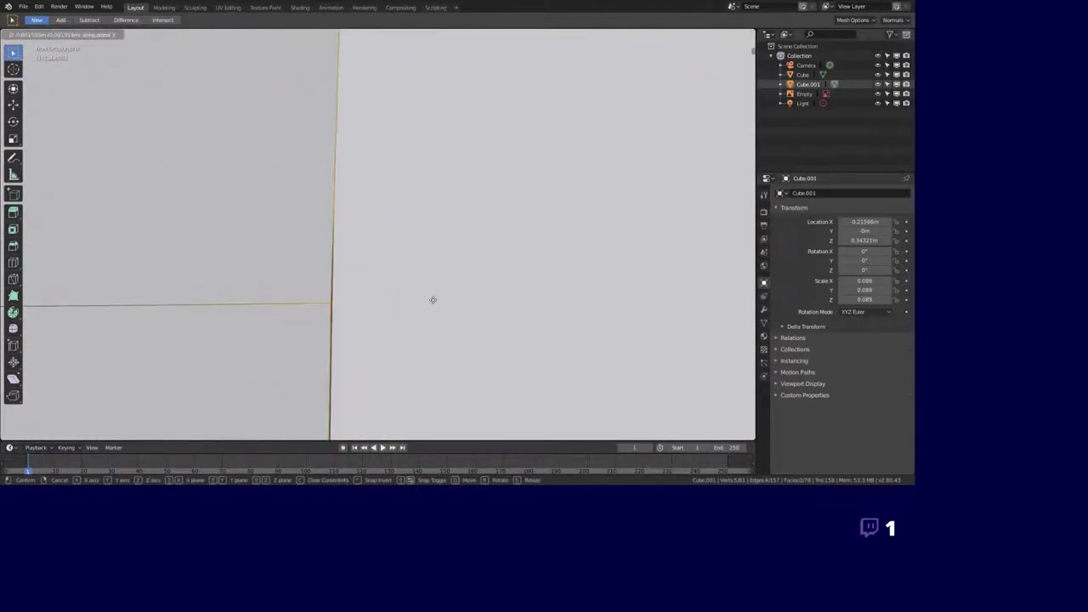
scroll(396, 169, down, 5)
scroll(396, 169, up, 3)
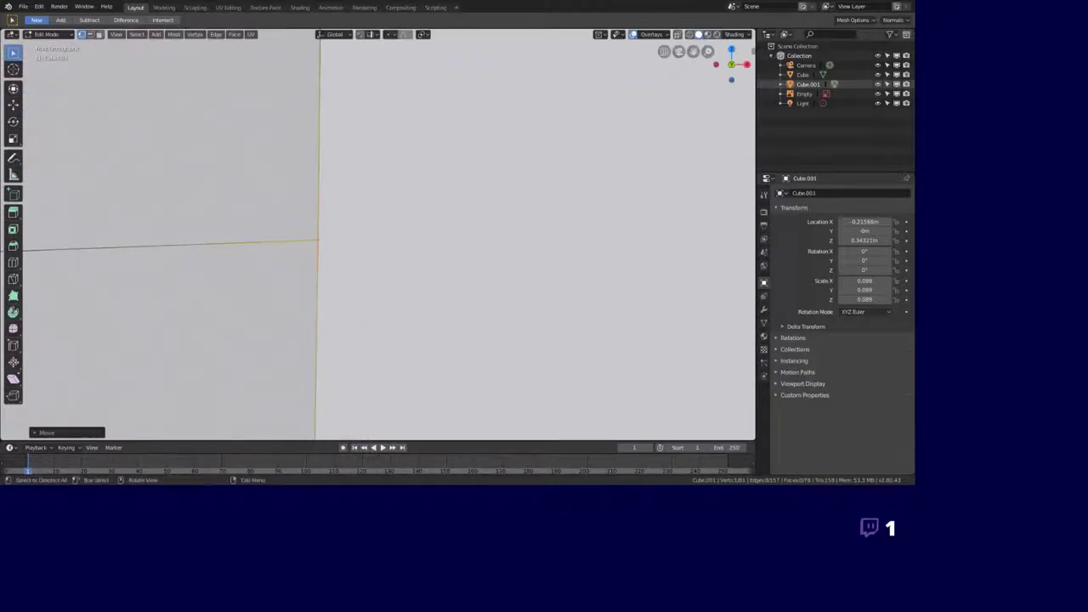
- Slide the forend's rear corner vertex along the X axis toward the receiver edge
middle_drag(351, 297, 374, 279)
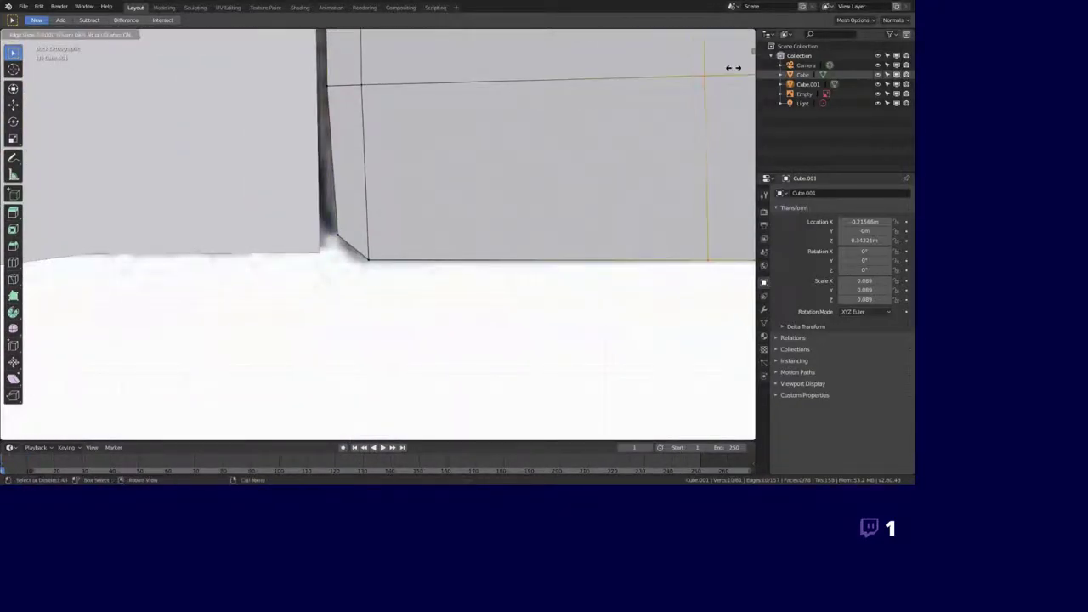
scroll(631, 129, up, 6)
scroll(631, 129, up, 3)
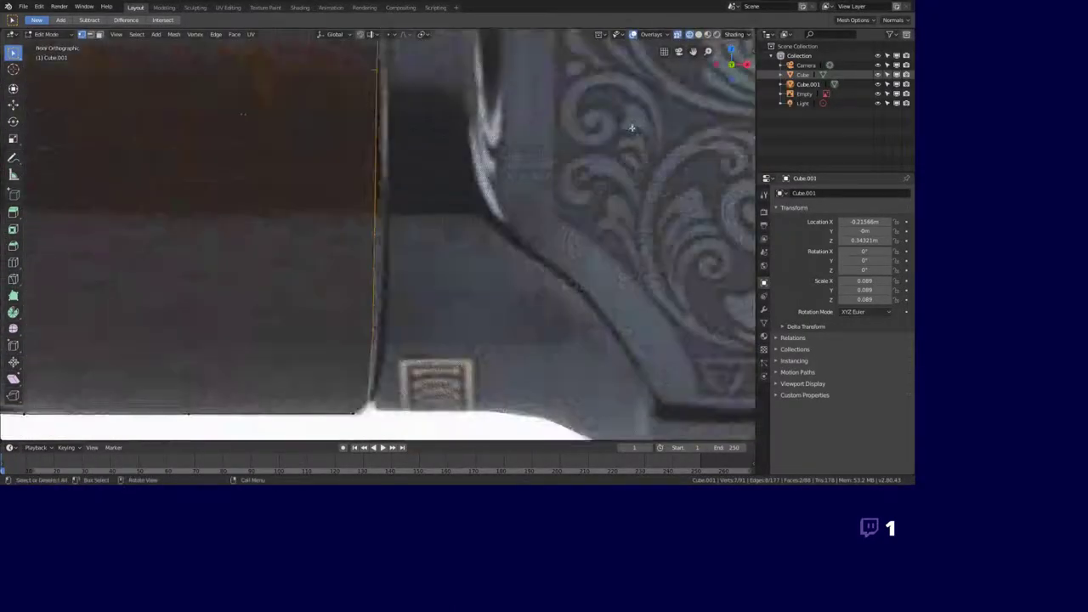
shift+scroll(632, 129, up, 4)
shift+scroll(377, 284, up, 4)
ctrl+scroll(323, 214, up, 4)
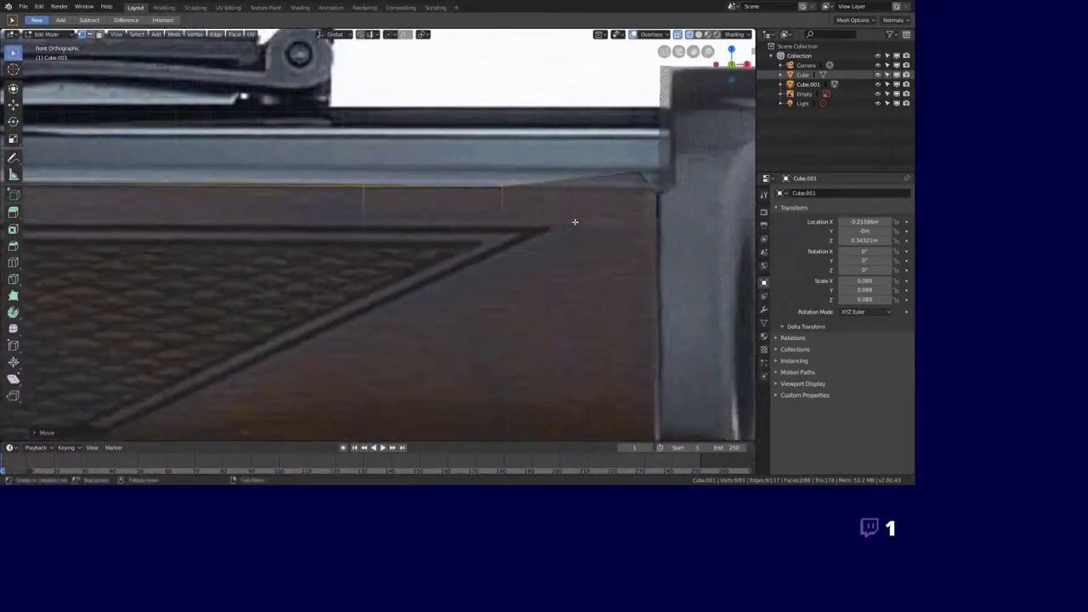
scroll(187, 317, up, 3)
scroll(284, 260, down, 3)
shift+scroll(381, 287, up, 4)
scroll(476, 94, up, 4)
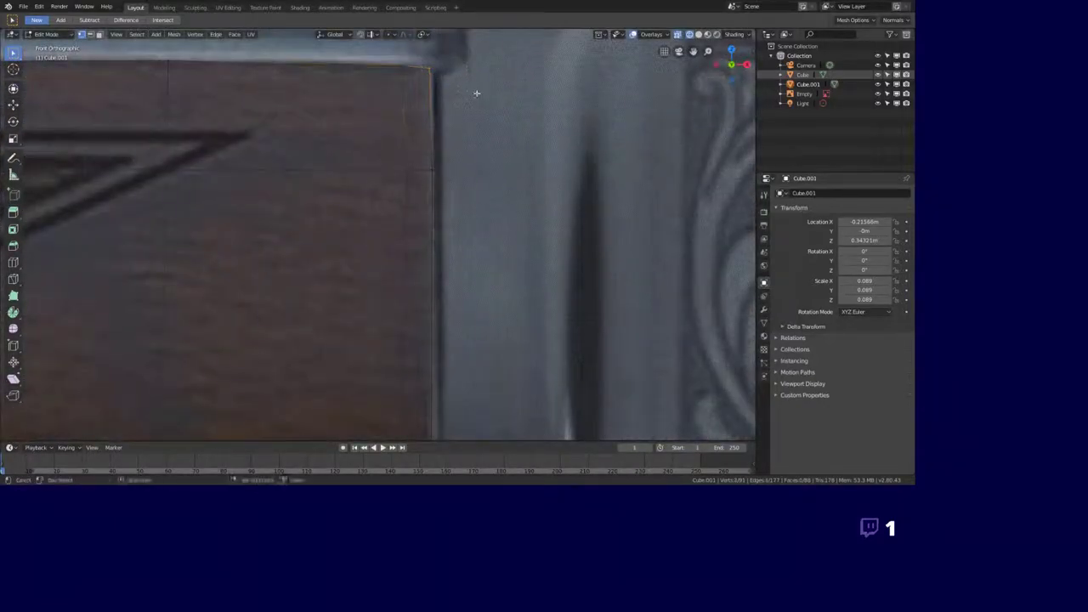
click(436, 95)
key(g)
key(g)
key(x)
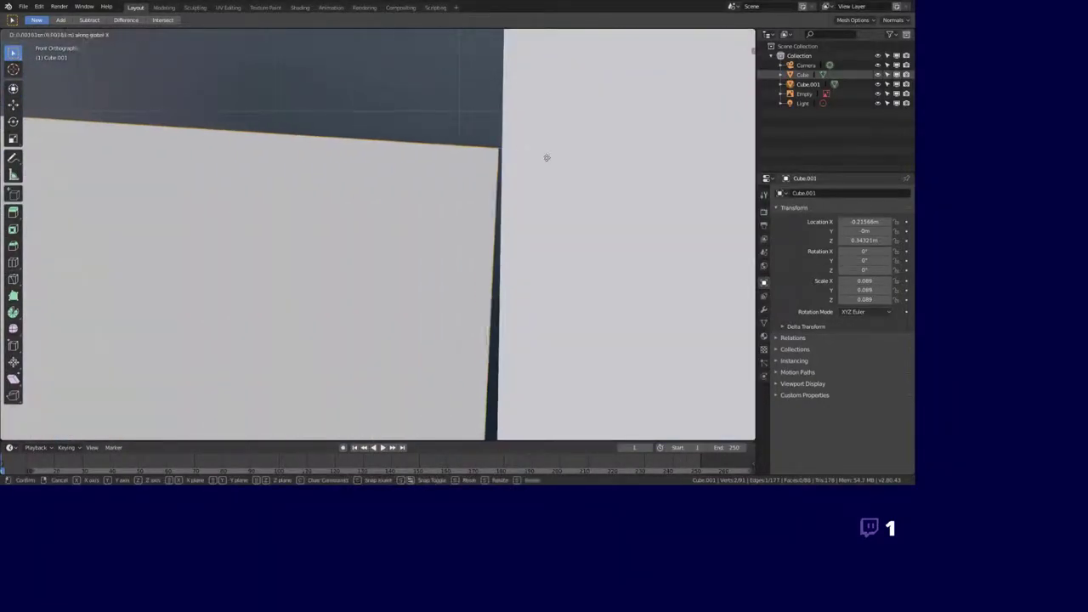
key(g)
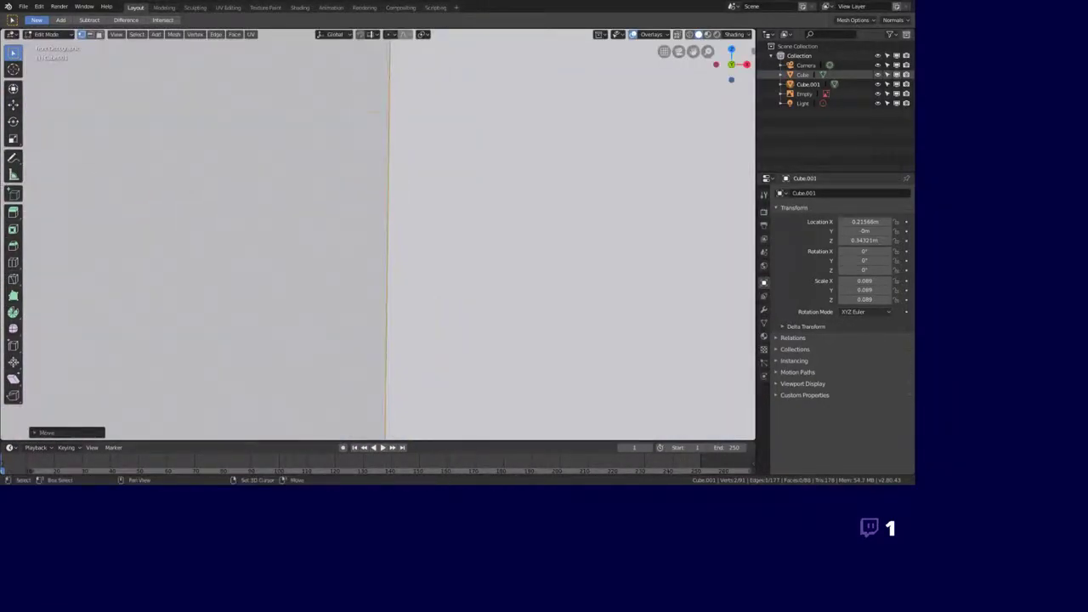
scroll(524, 252, down, 3)
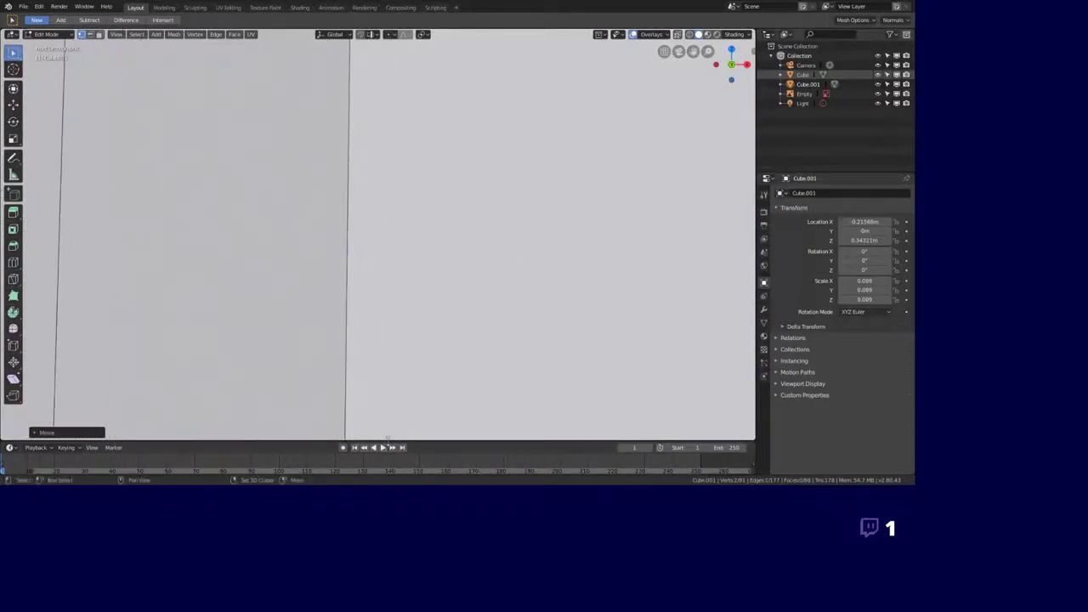
- Switch to wireframe display and move the rear vertices onto the receiver edge
key(z)
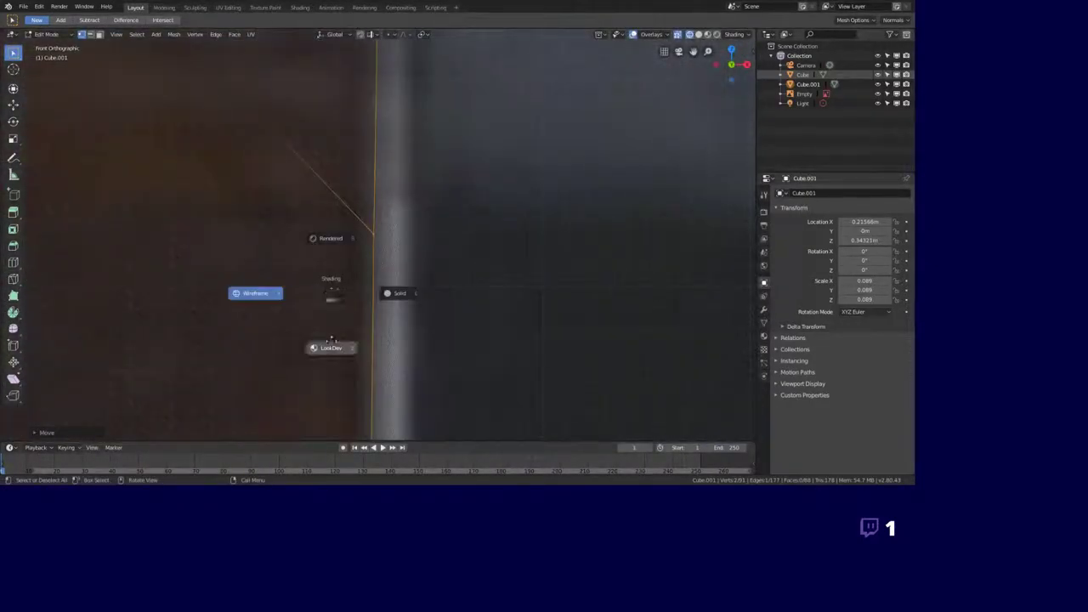
click(255, 293)
shift+middle_drag(415, 282, 507, 332)
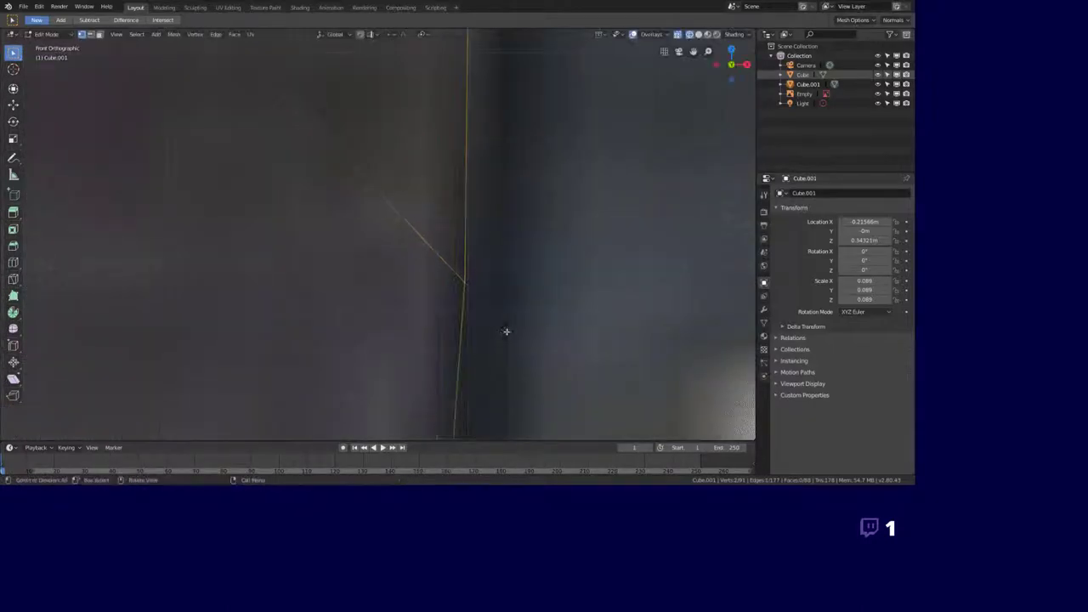
key(g)
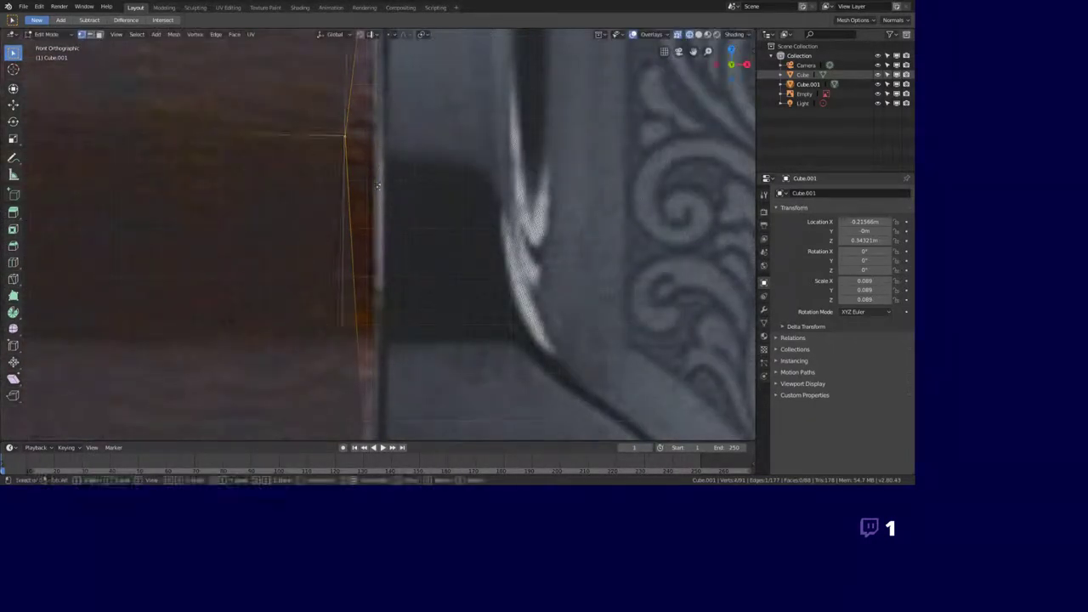
- Frame the whole rifle in front view and leave Edit Mode on the forend
mouse_move(378, 186)
shift+middle_down()
mouse_move(442, 262)
mouse_move(421, 210)
shift+middle_up()
scroll(443, 259, down, 3)
scroll(445, 257, down, 6)
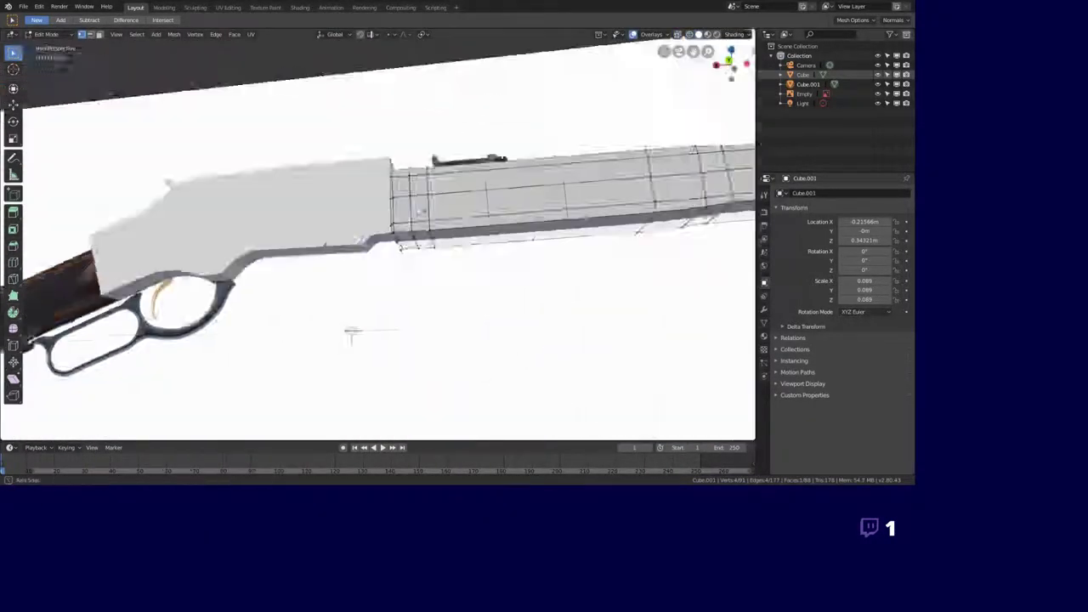
key(KP_Divide)
key(KP_Divide)
key(KP_3)
key(KP_Decimal)
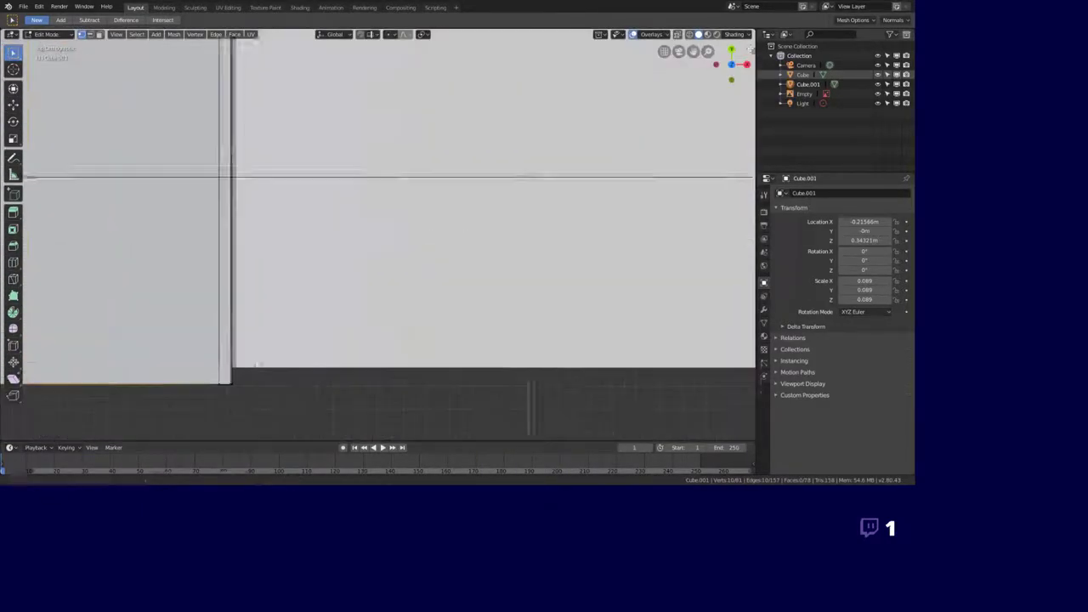
key(KP_1)
scroll(304, 299, down, 4)
scroll(305, 299, down, 3)
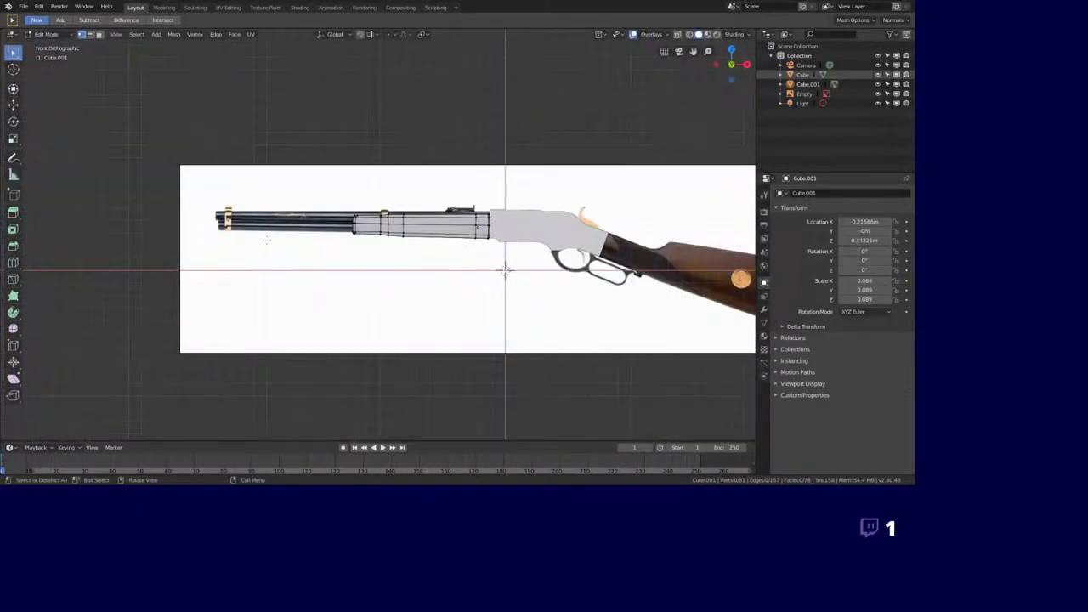
key(Tab)
scroll(326, 233, up, 3)
- Add a cylinder and shrink it to barrel thickness over the barrel
key(shift+a)
click(340, 311)
scroll(478, 254, up, 2)
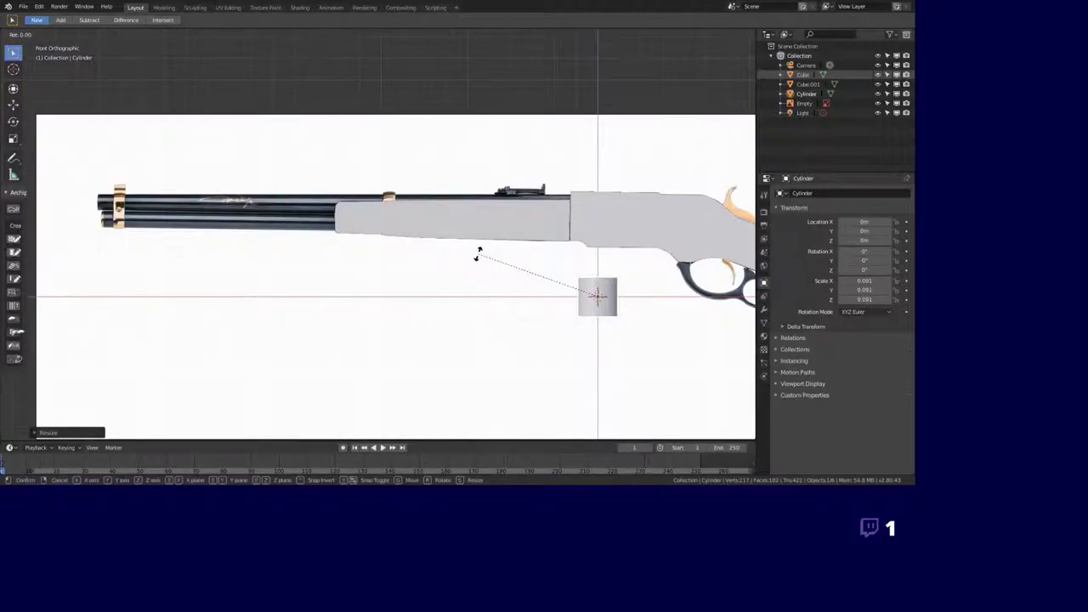
key(s)
click(547, 158)
scroll(547, 159, up, 4)
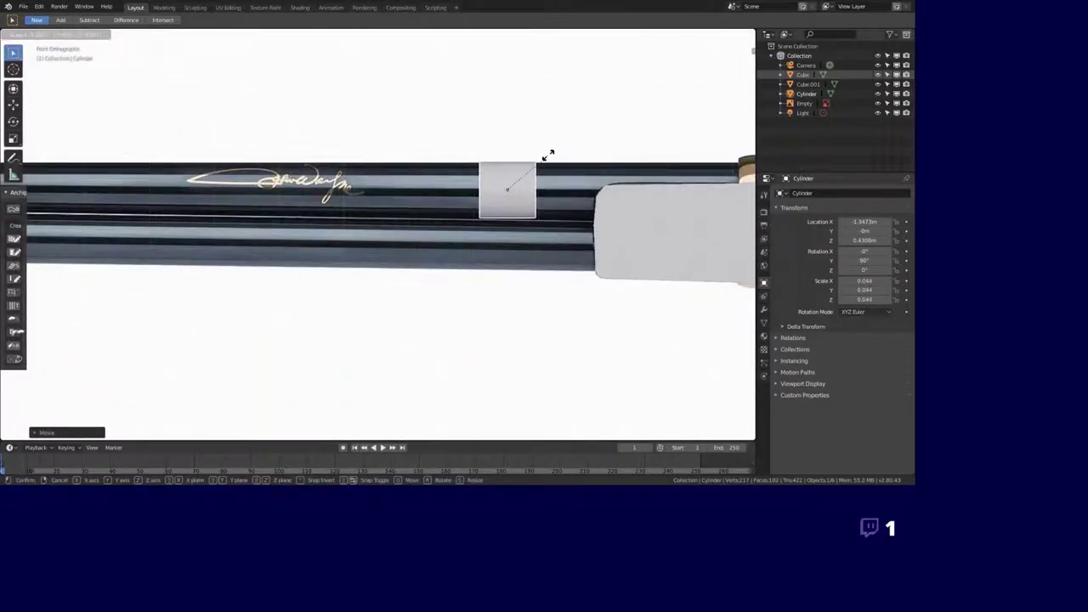
middle_drag(547, 158, 510, 196)
- Stretch the cylinder along X to the barrel's length in front view
key(KP_1)
key(s)
key(x)
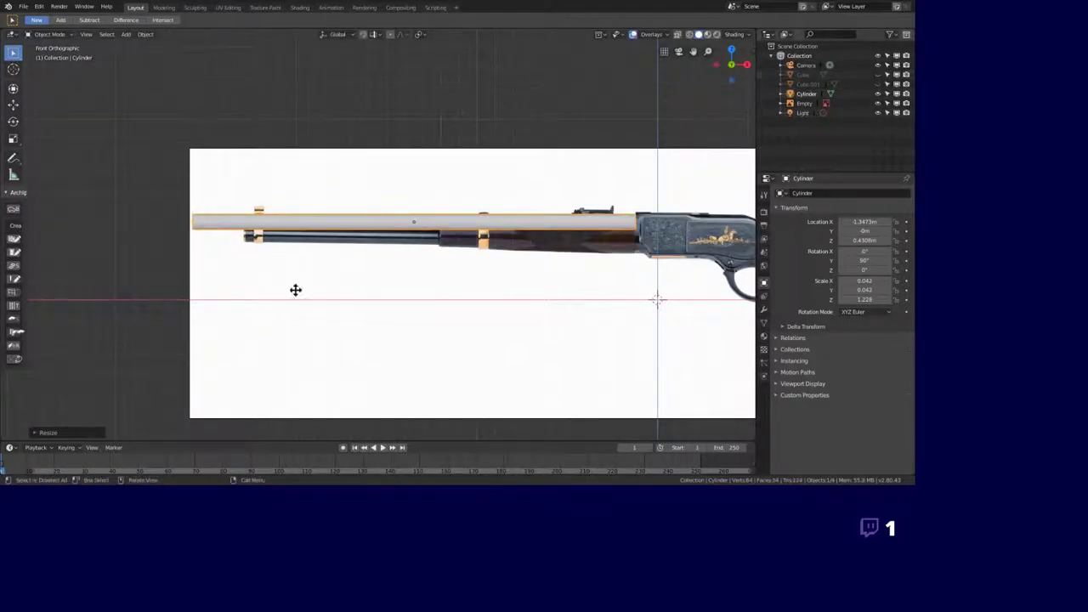
scroll(294, 290, up, 2)
scroll(323, 297, up, 5)
- Position the barrel cylinder along the reference barrel
key(Tab)
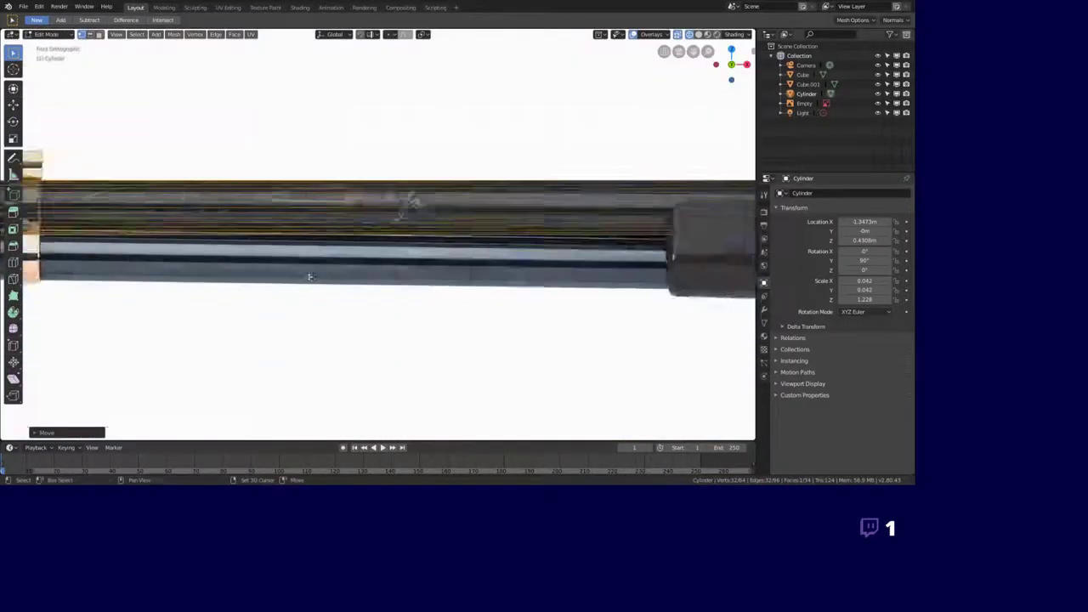
scroll(310, 276, down, 5)
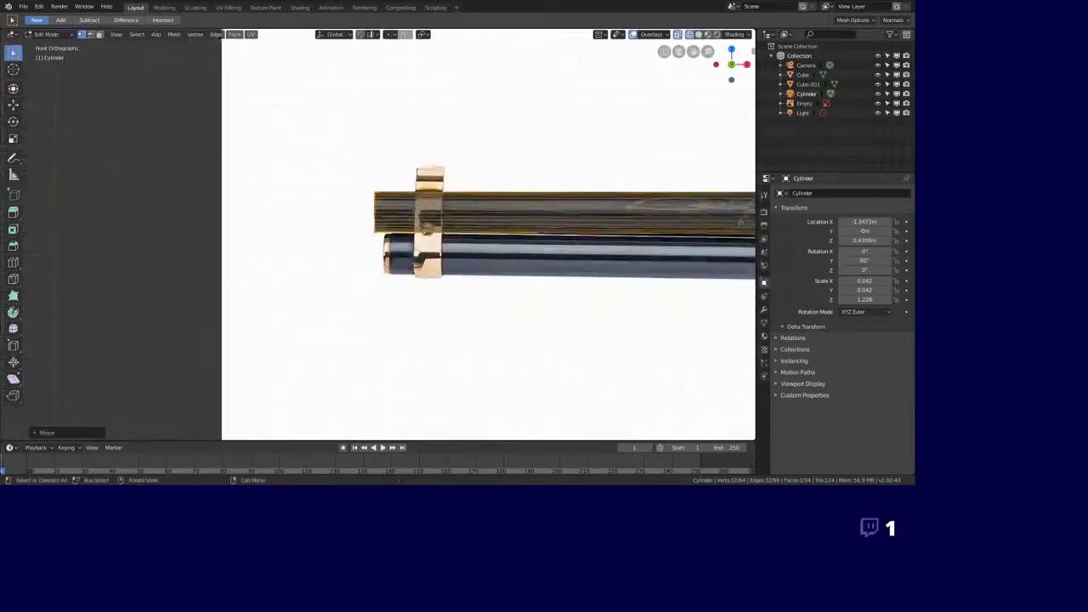
key(Tab)
scroll(481, 236, down, 3)
scroll(486, 245, up, 1)
scroll(681, 227, down, 1)
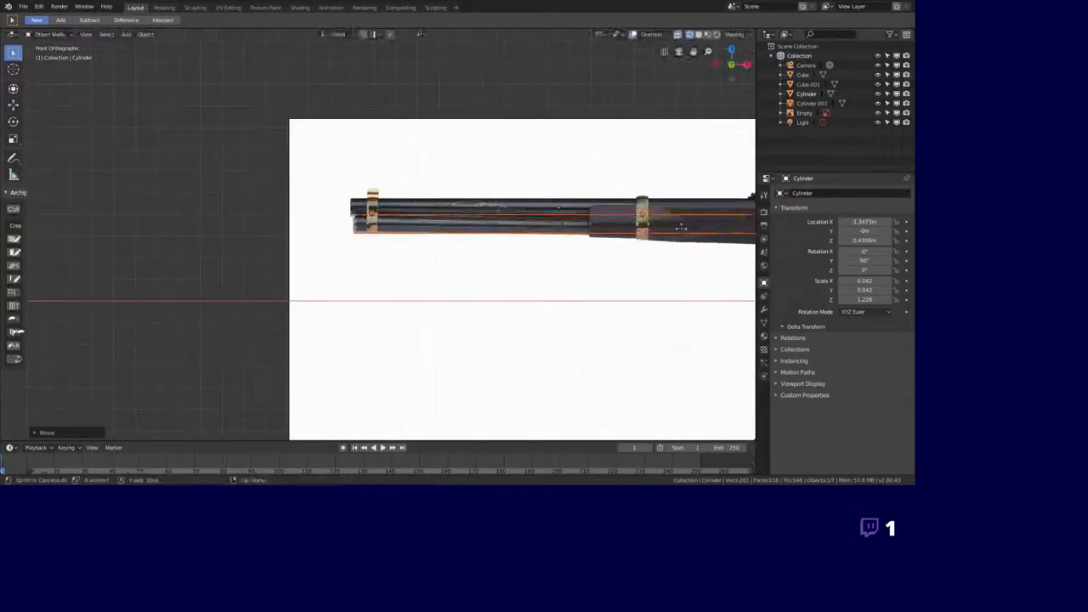
scroll(593, 250, up, 4)
scroll(388, 284, down, 4)
click(389, 284)
- Place the lower tube, Cylinder.001, under the barrel as the magazine tube
scroll(452, 288, down, 1)
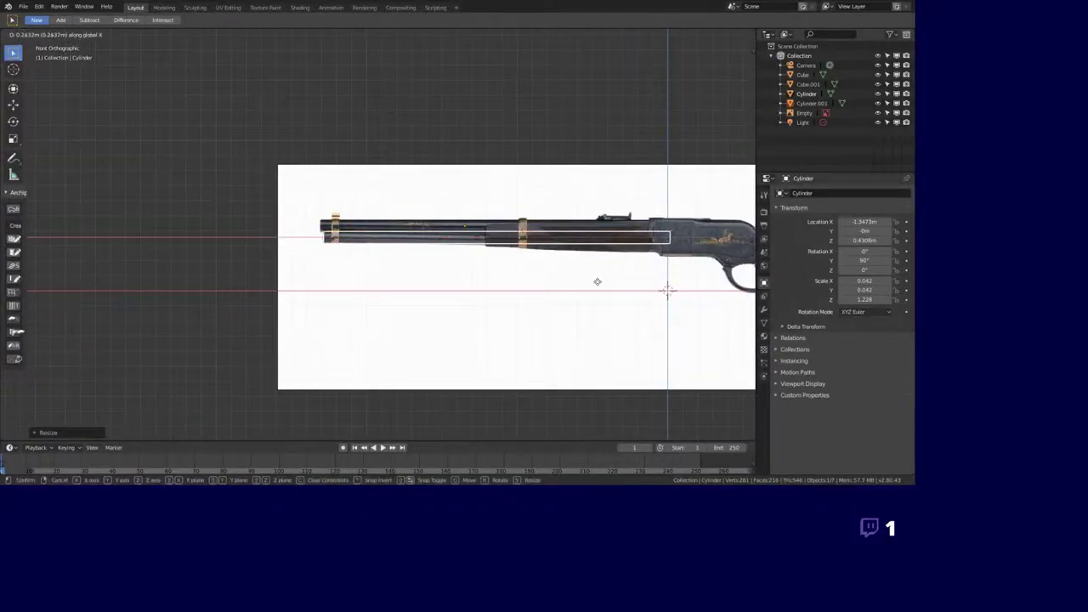
click(597, 281)
scroll(332, 332, up, 2)
scroll(333, 332, up, 2)
scroll(271, 292, down, 3)
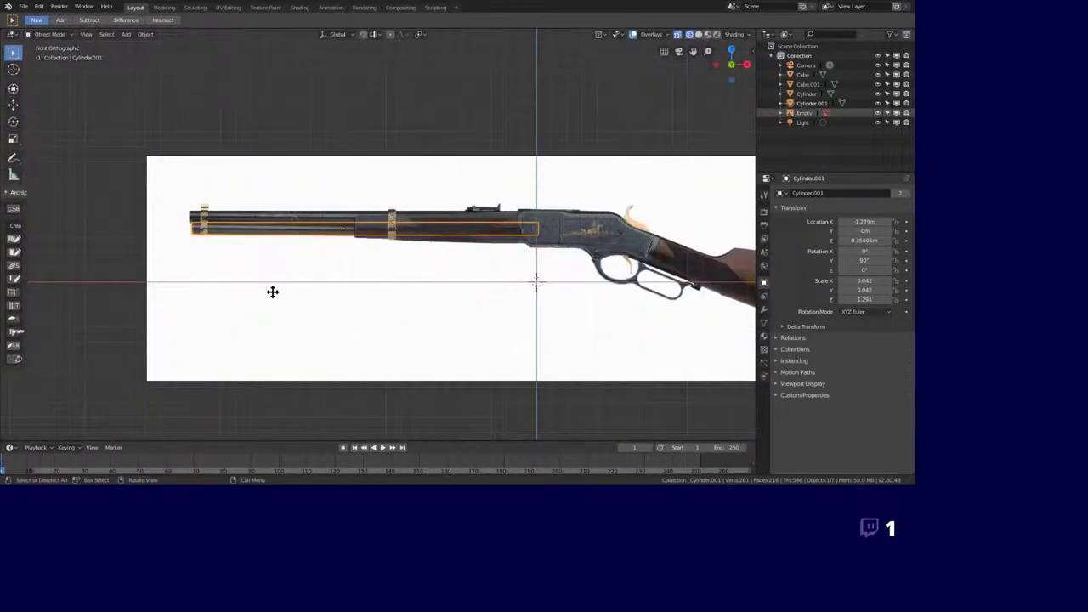
- Check the receiver block from an angle, then select the reference empty in front view
middle_drag(272, 291, 308, 299)
scroll(558, 235, up, 3)
click(804, 75)
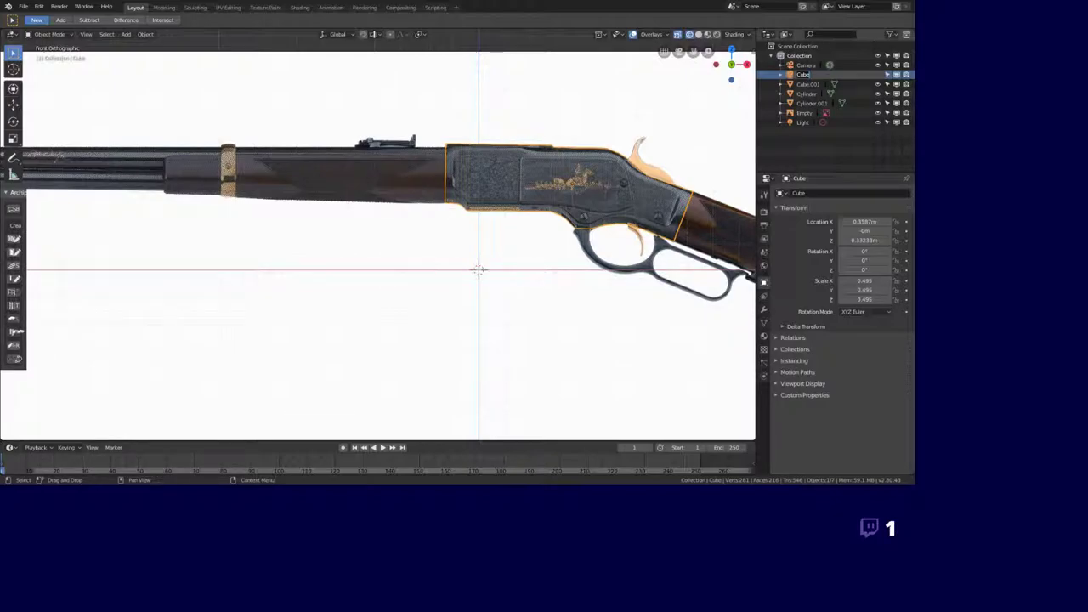
middle_drag(479, 270, 552, 119)
key(KP_1)
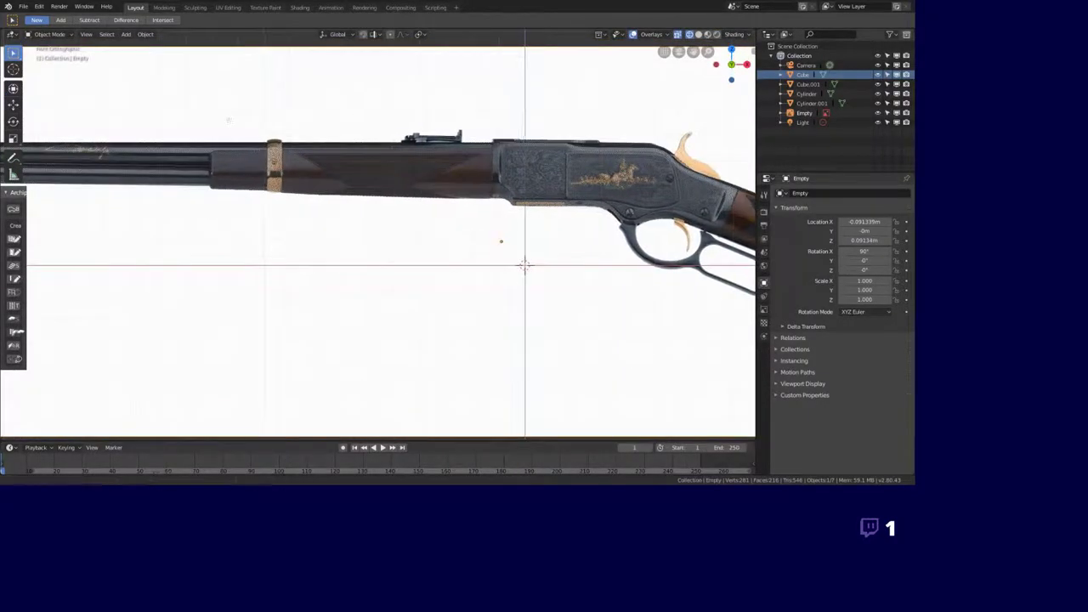
click(286, 220)
key(KP_Decimal)
scroll(287, 220, up, 5)
- Move the barrel's muzzle-end edge loops to the front band in Edit Mode
scroll(340, 221, up, 5)
click(418, 221)
key(Tab)
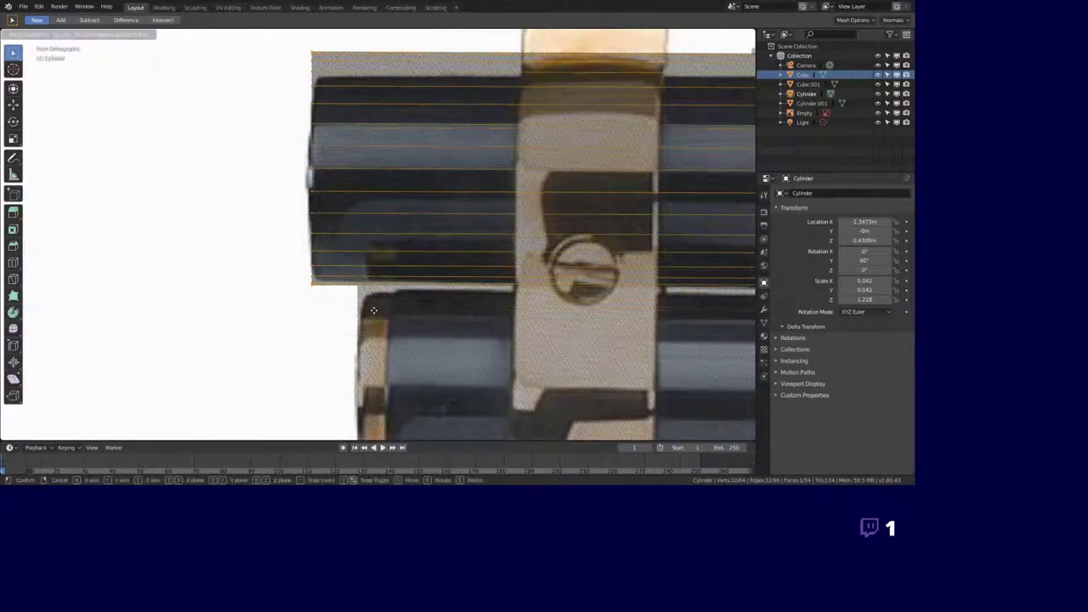
key(g)
scroll(357, 218, down, 5)
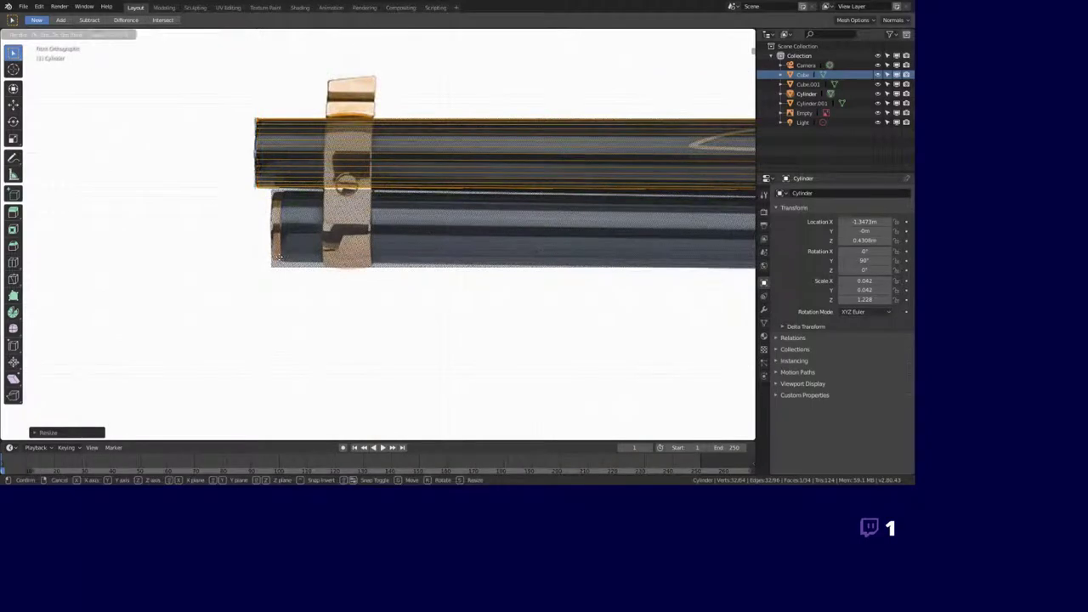
scroll(289, 213, up, 5)
click(277, 211)
scroll(276, 211, down, 5)
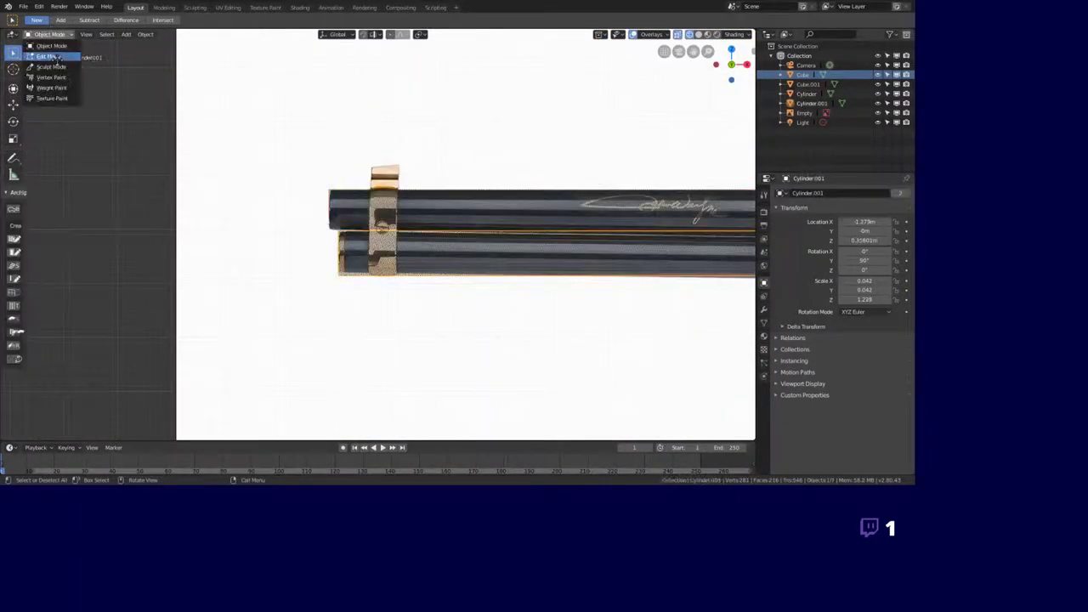
scroll(366, 417, up, 6)
- Resize the muzzle edge rings, then return to Object Mode in perspective
key(s)
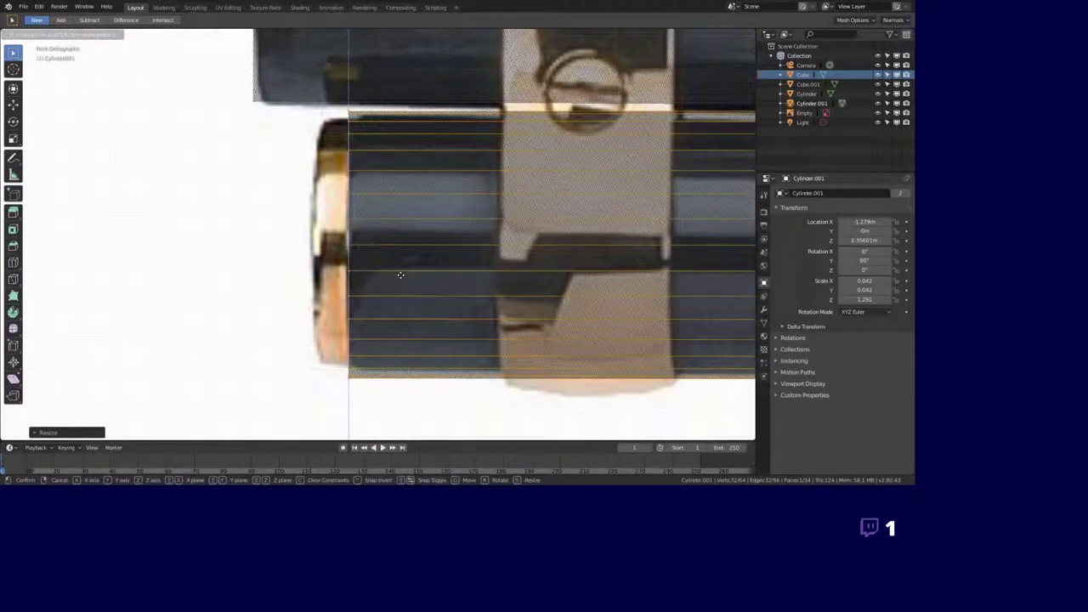
click(352, 263)
scroll(352, 263, down, 5)
key(Tab)
scroll(352, 263, down, 4)
mouse_move(572, 272)
middle_down()
mouse_move(260, 182)
mouse_move(442, 212)
middle_up()
- Give Cube.001 a Boolean modifier cutting with Cylinder
click(459, 204)
click(763, 309)
click(841, 193)
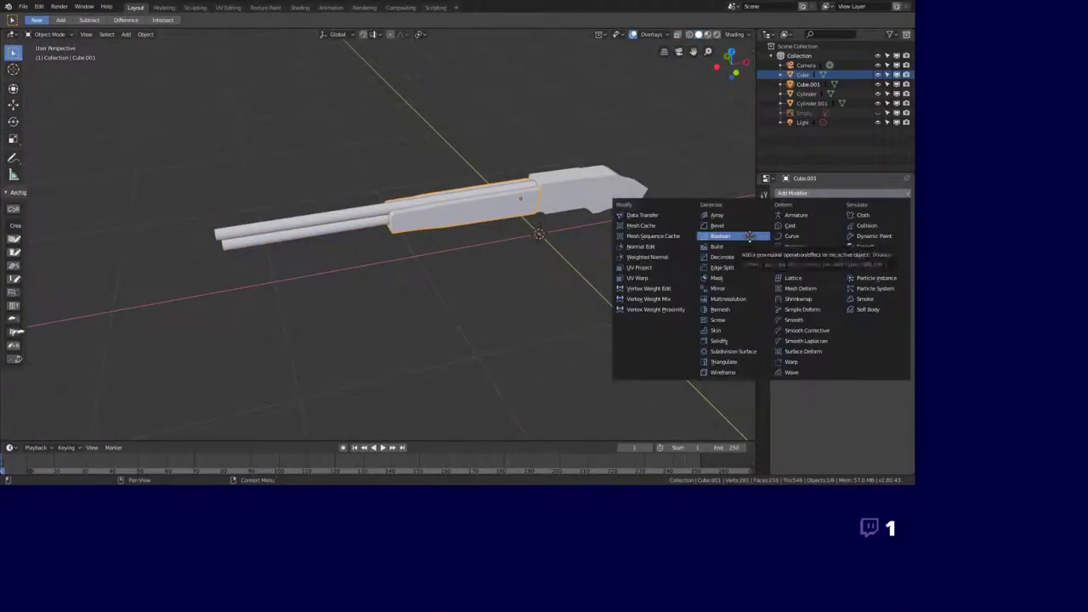
click(729, 233)
click(844, 259)
- Add a second Boolean set to Difference with Cylinder.001 and inspect the channels
click(842, 193)
click(729, 234)
click(807, 314)
click(807, 299)
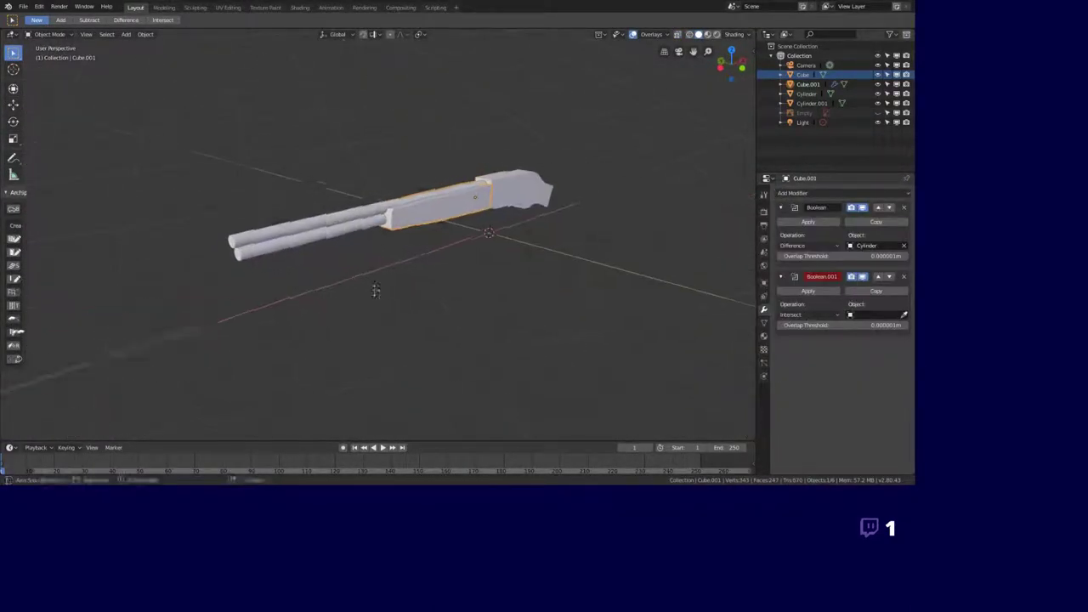
middle_drag(375, 290, 479, 274)
click(875, 314)
click(854, 347)
click(808, 315)
middle_drag(384, 172, 479, 299)
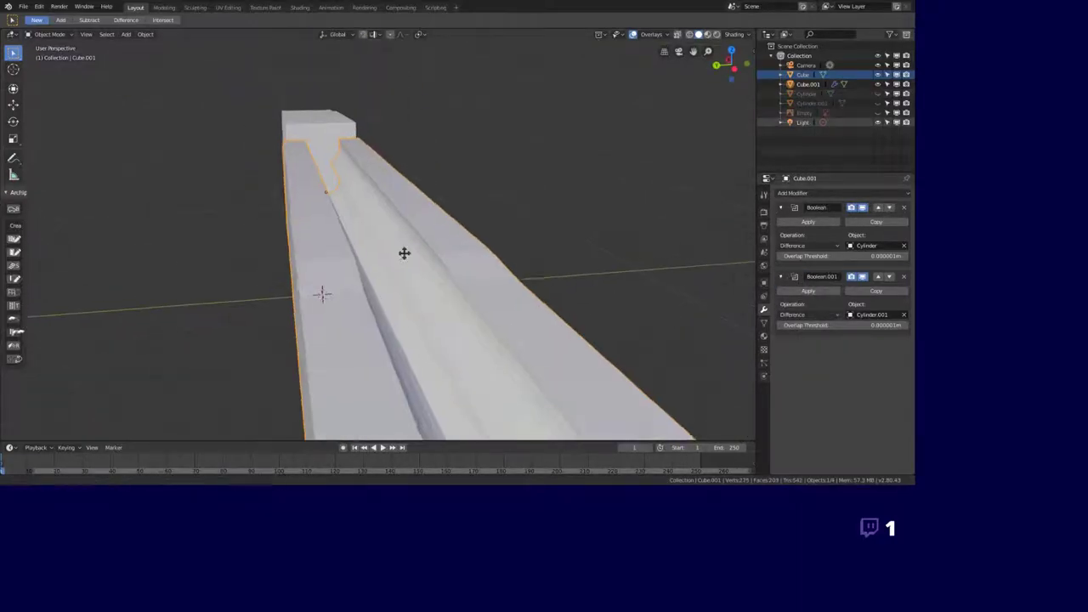
scroll(627, 211, down, 3)
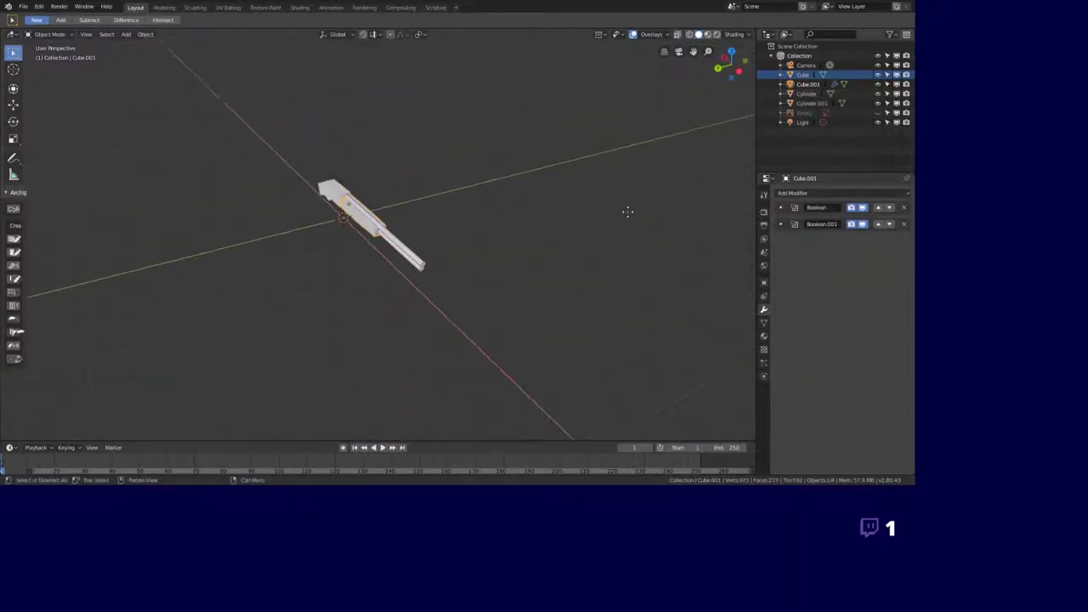
scroll(606, 281, up, 4)
scroll(678, 304, down, 6)
- Unhide the rifle reference image and show it in front orthographic view
key(alt+h)
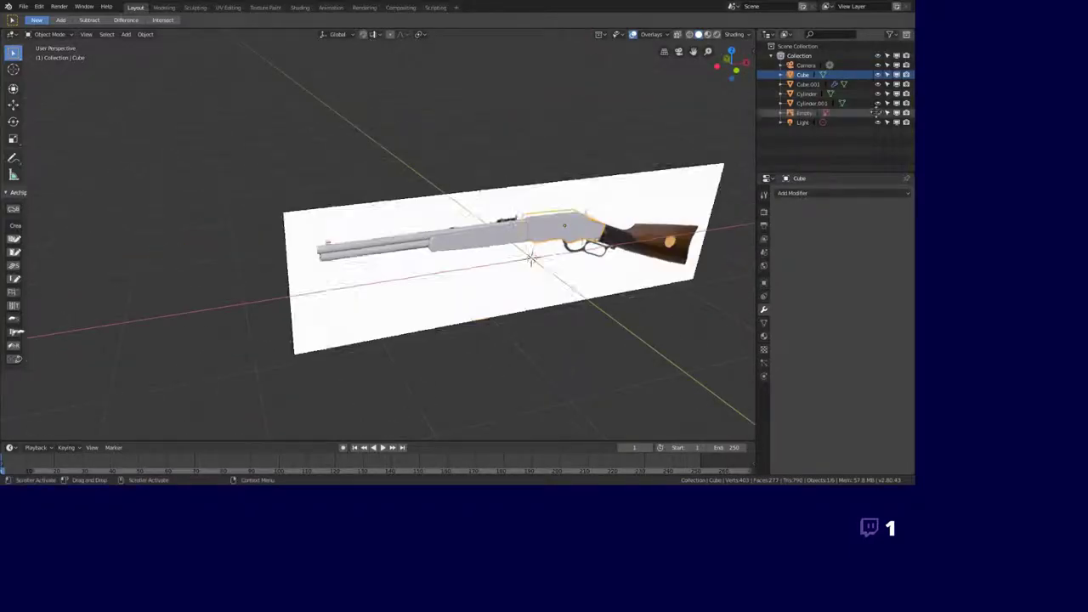
scroll(679, 250, up, 5)
click(679, 250)
key(KP_1)
- Add a new cube and scale it over the rifle's wrist
key(shift+a)
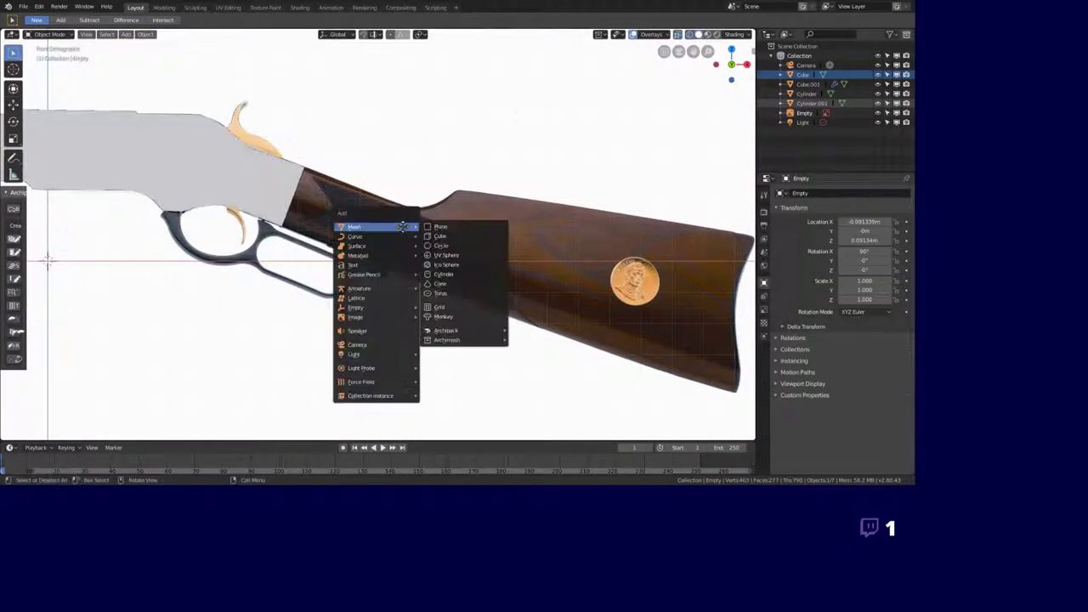
click(419, 226)
key(s)
scroll(347, 215, up, 3)
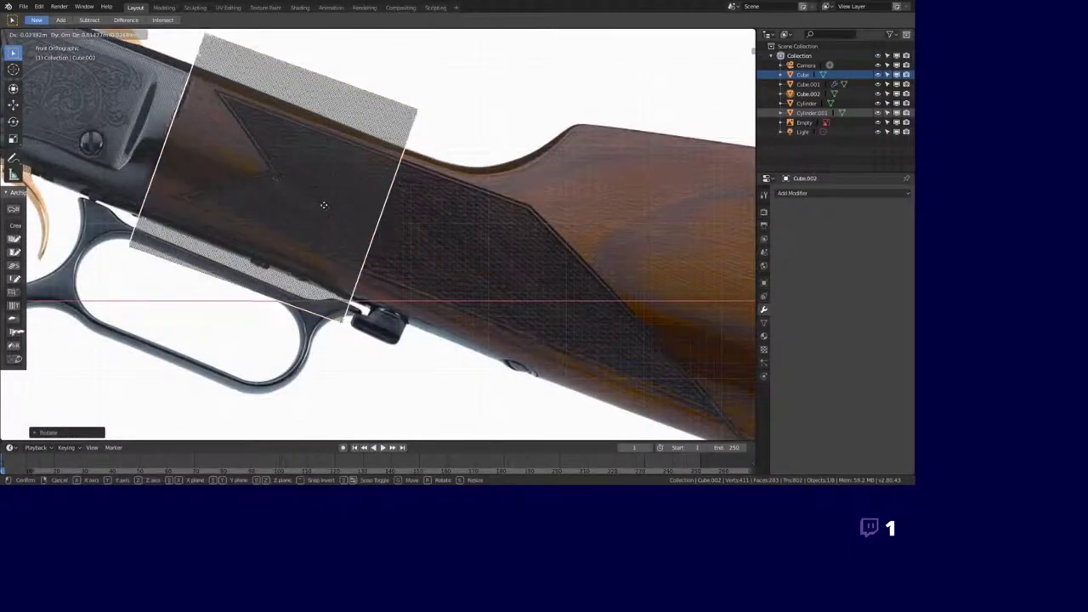
scroll(323, 204, down, 3)
scroll(304, 178, up, 4)
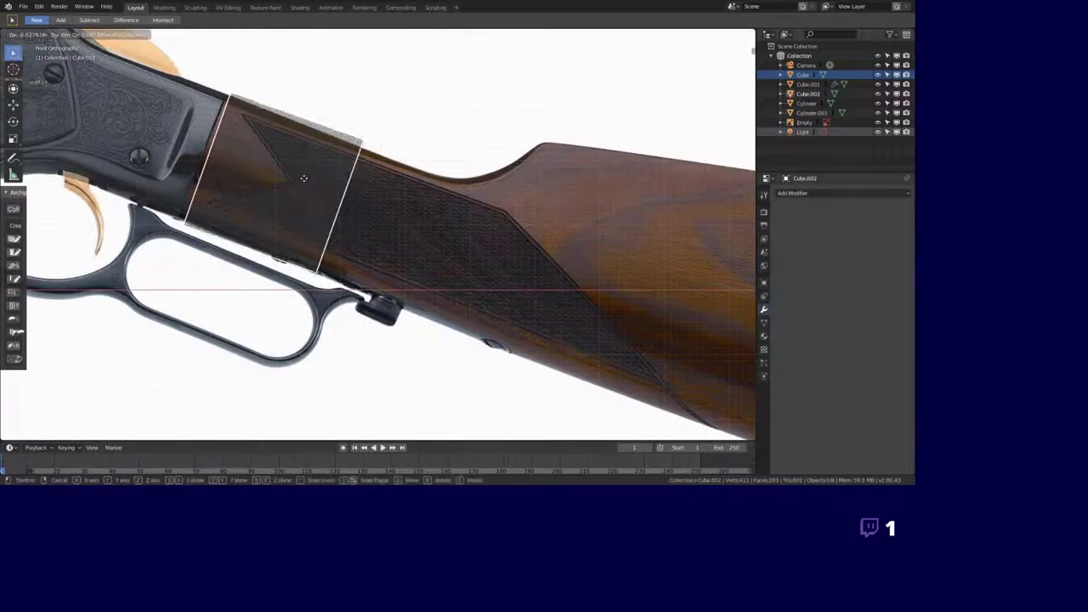
click(260, 159)
- Move the cube's edge in Edit Mode to follow the wrist outline
key(Tab)
middle_drag(260, 159, 553, 102)
scroll(331, 112, up, 5)
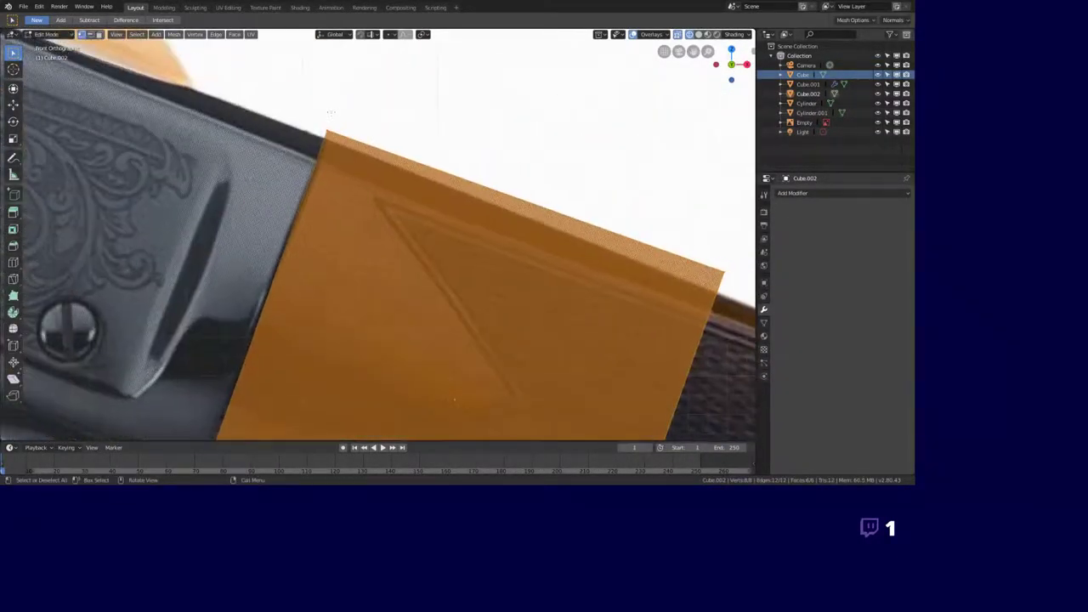
key(KP_1)
scroll(331, 111, down, 3)
scroll(365, 320, up, 5)
key(g)
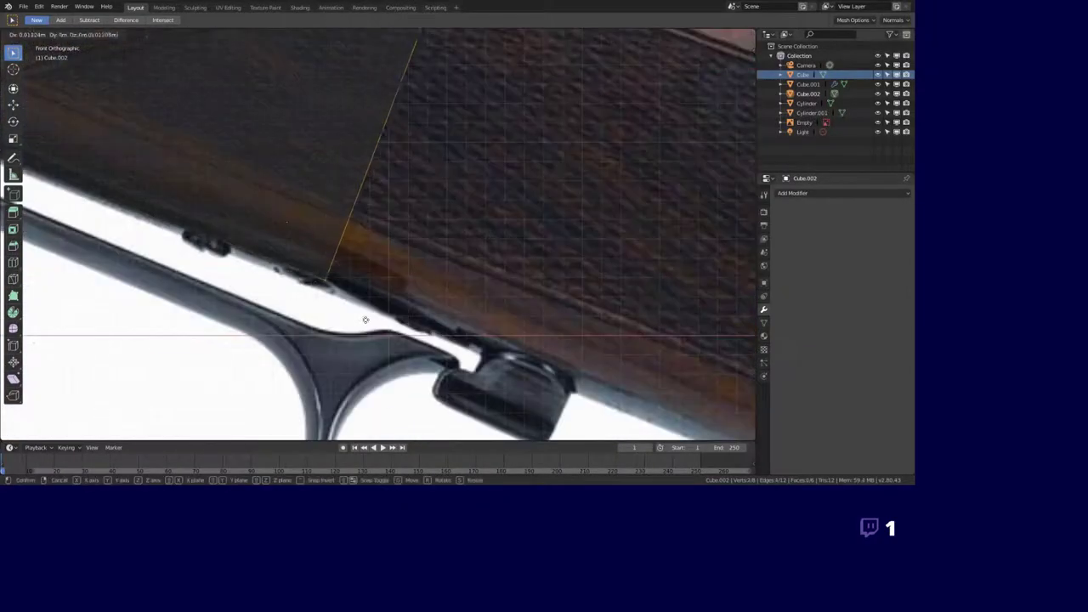
click(365, 320)
scroll(371, 231, down, 3)
scroll(372, 231, up, 3)
scroll(396, 180, down, 3)
- Extrude the end face back along the stock toward the butt
key(e)
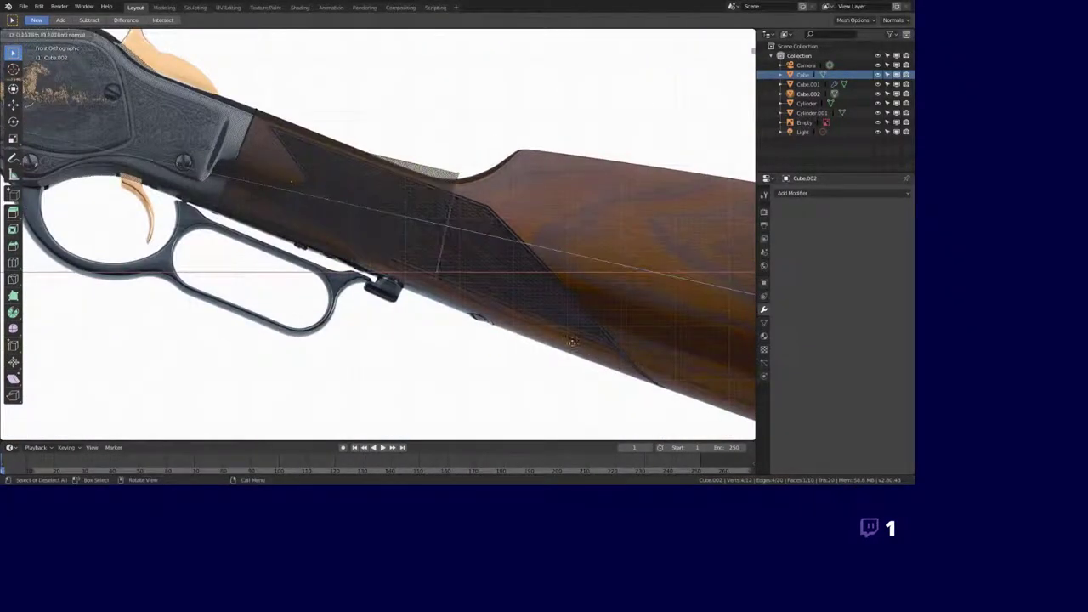
scroll(291, 181, up, 2)
key(g)
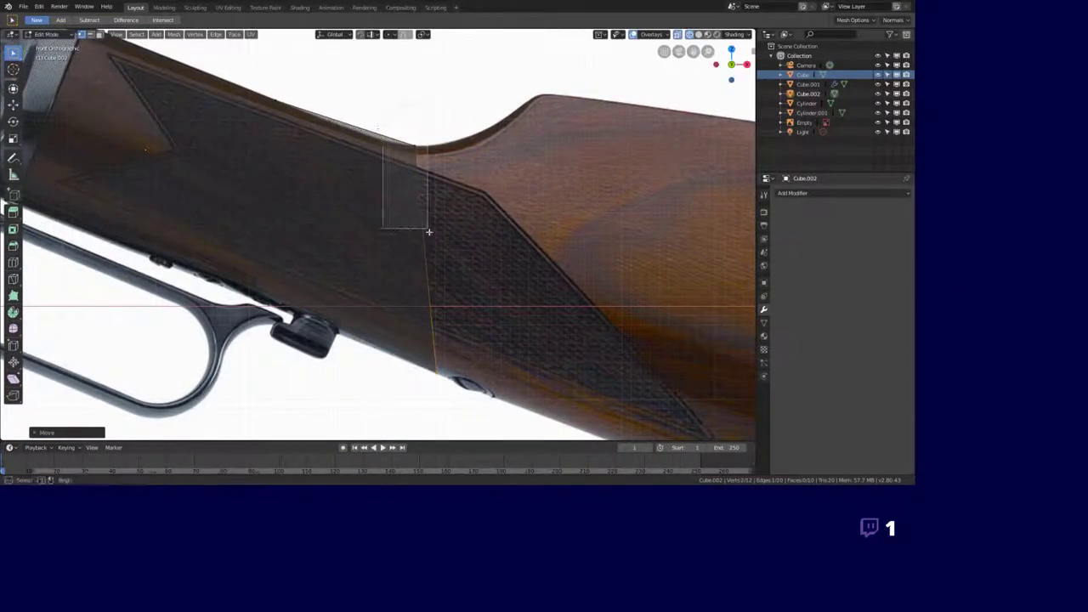
scroll(601, 318, down, 1)
scroll(595, 281, down, 2)
shift+middle_drag(537, 230, 459, 165)
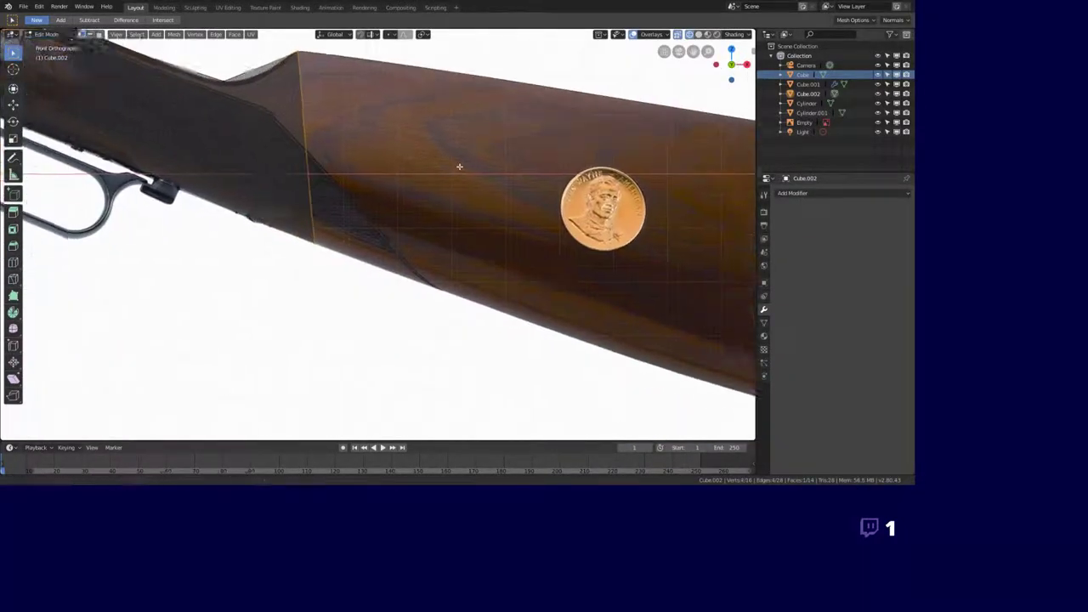
scroll(402, 193, up, 2)
scroll(303, 250, down, 1)
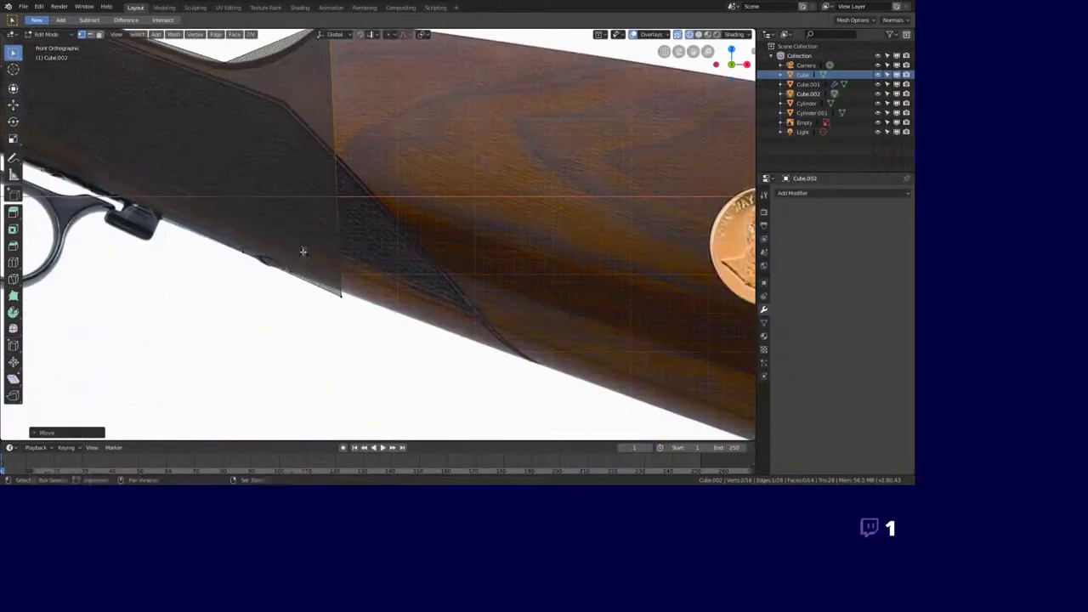
scroll(409, 287, down, 2)
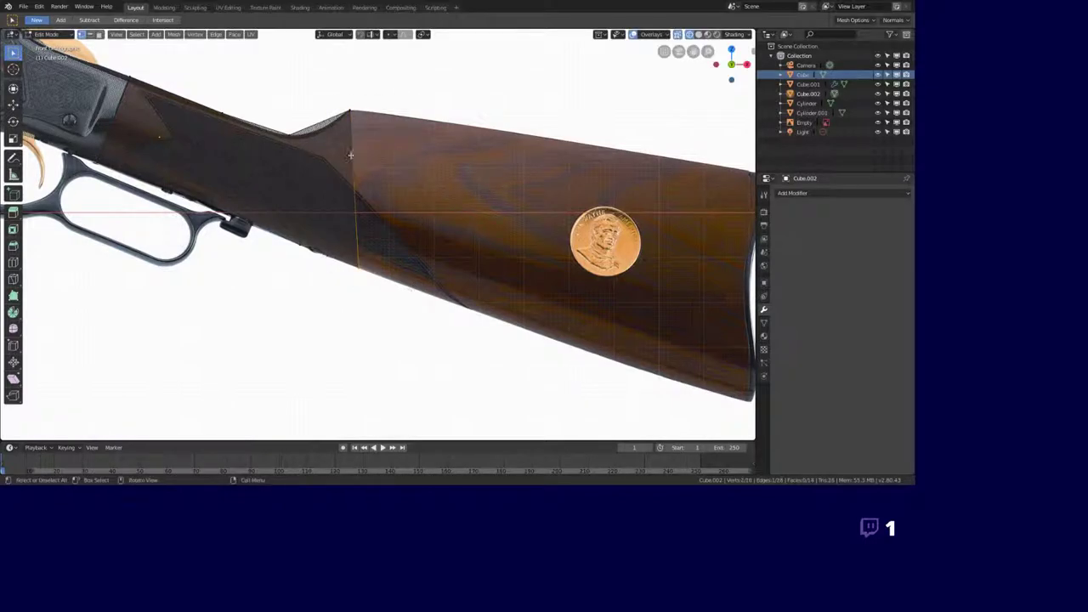
click(388, 323)
mouse_move(439, 287)
middle_down()
mouse_move(190, 357)
mouse_move(372, 180)
middle_up()
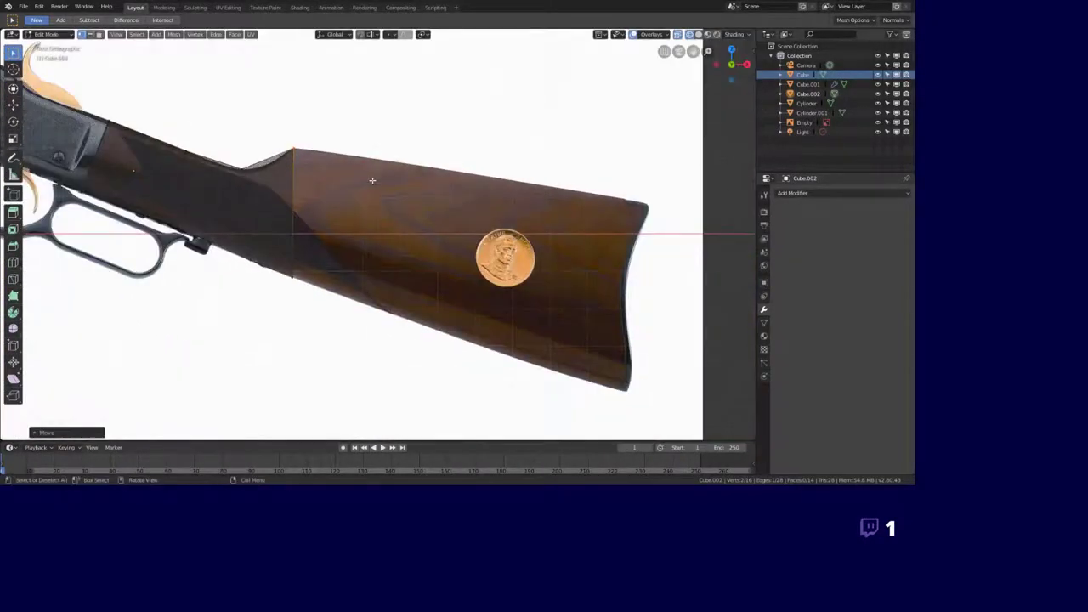
- Extrude the stock's end face again and move the new section out to the butt
key(e)
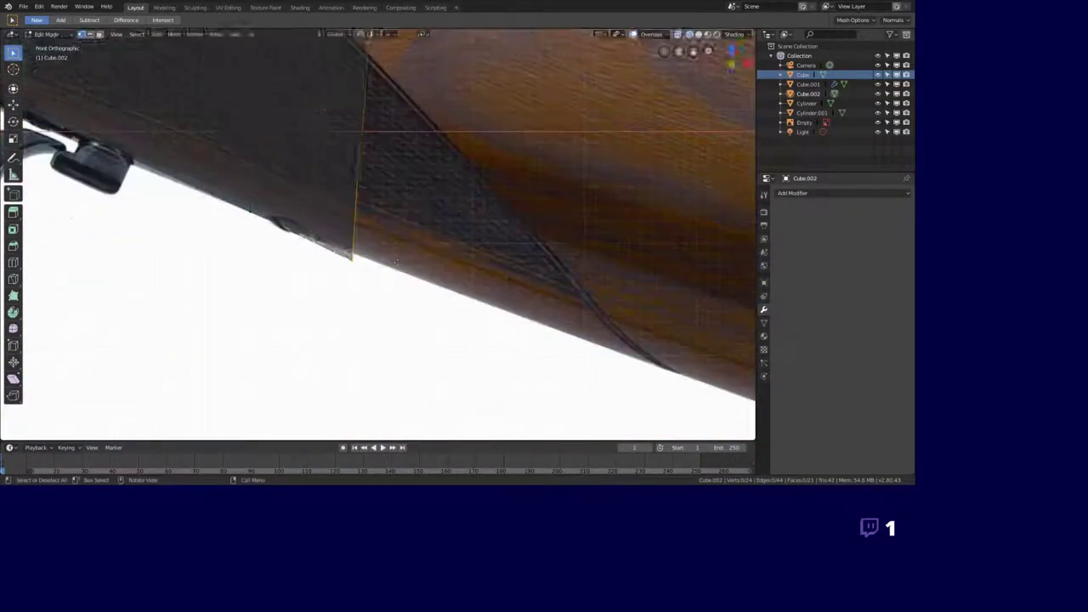
click(362, 277)
scroll(362, 277, down, 2)
scroll(362, 277, up, 2)
key(g)
scroll(425, 306, up, 2)
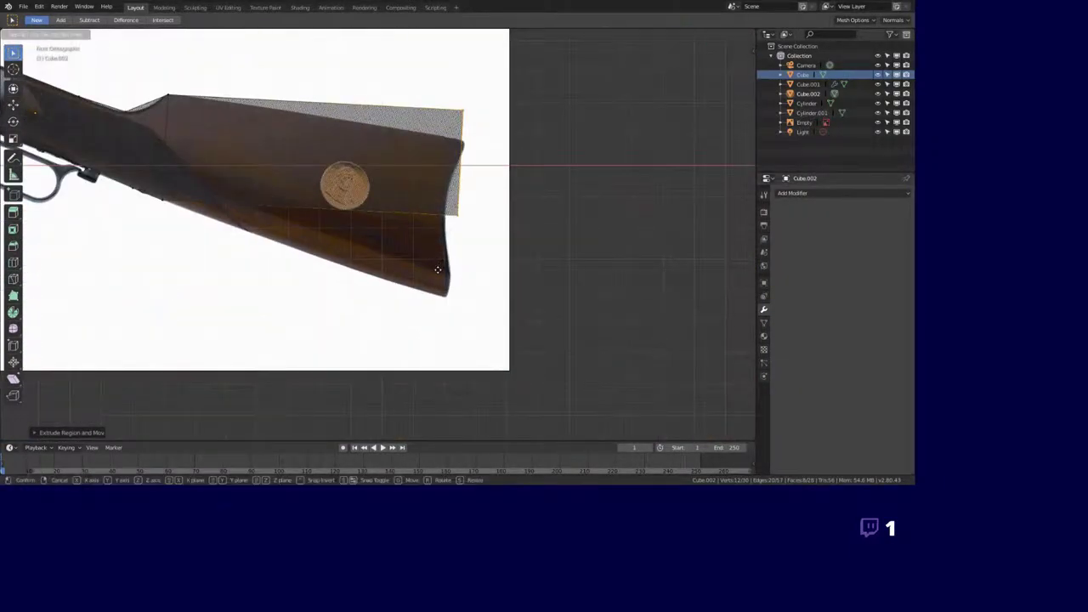
scroll(510, 340, up, 2)
scroll(541, 357, down, 1)
click(485, 257)
middle_drag(486, 258, 252, 308)
scroll(204, 209, down, 3)
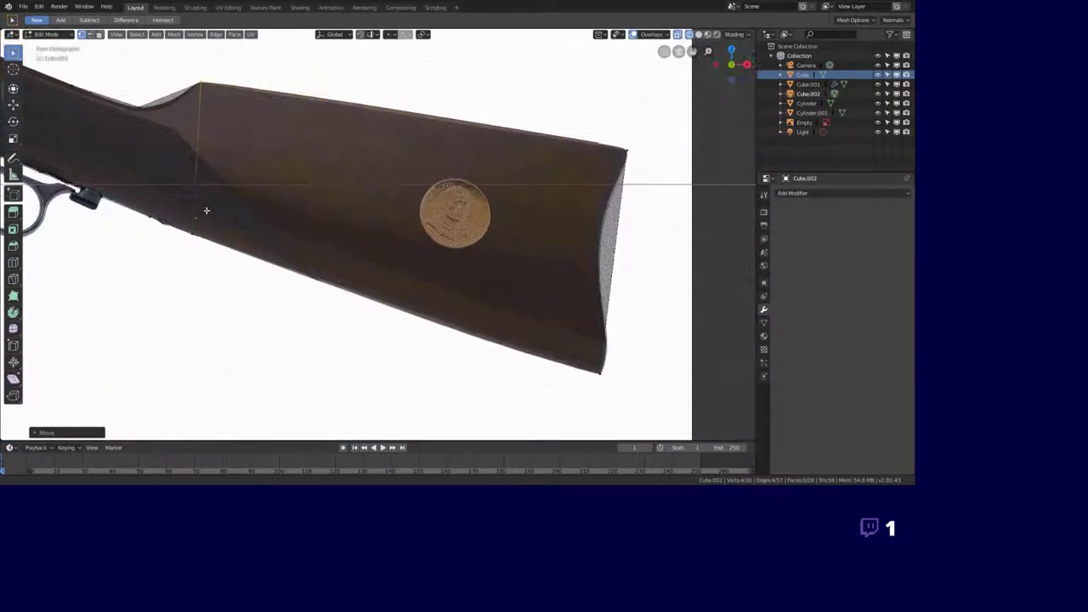
scroll(406, 246, down, 1)
scroll(293, 246, up, 2)
key(KP_1)
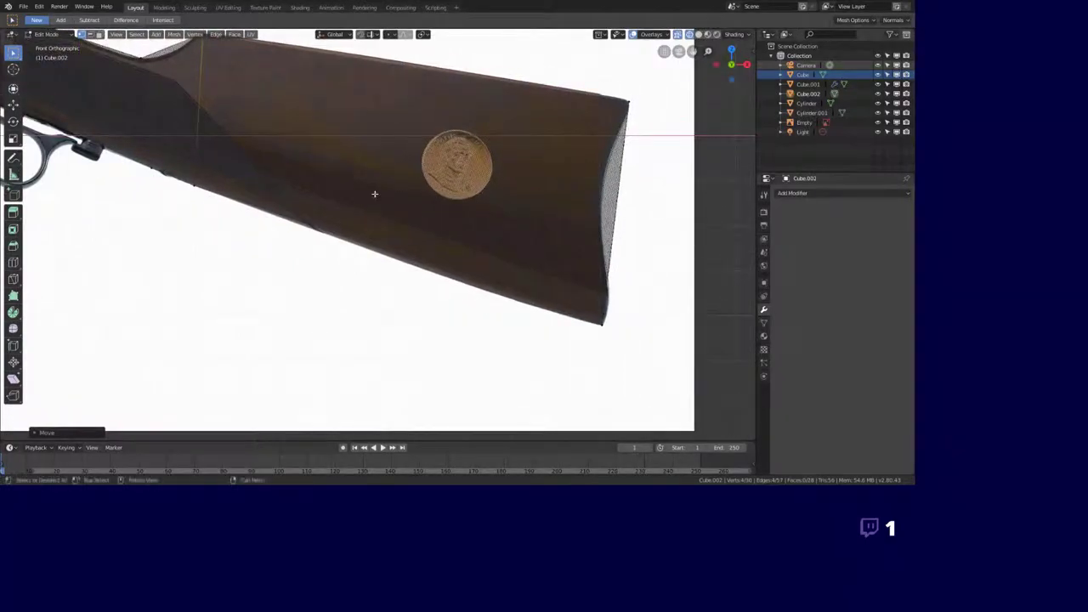
scroll(198, 145, down, 4)
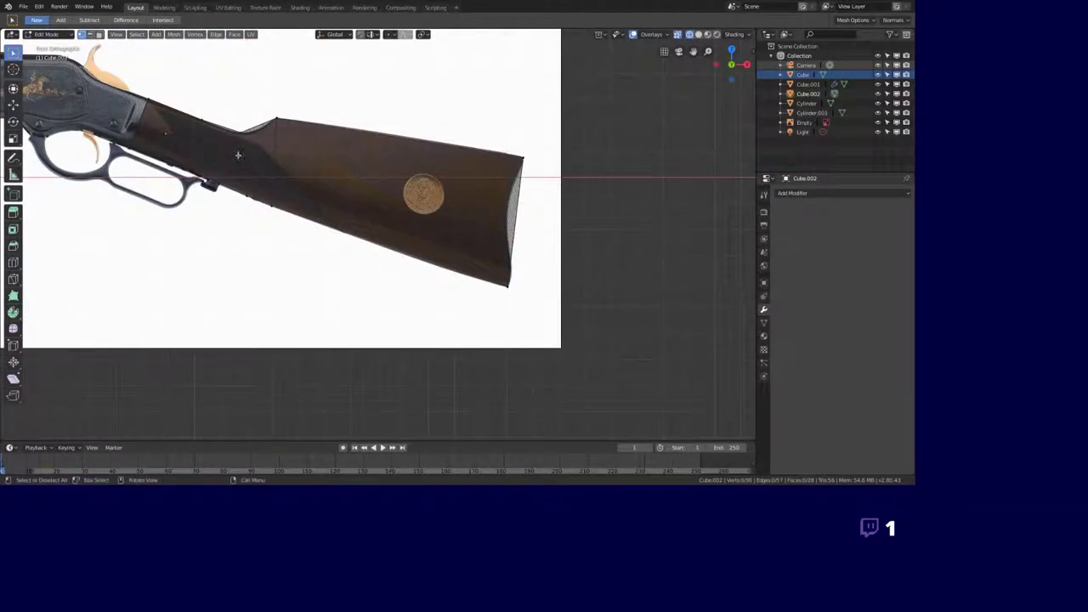
scroll(188, 247, up, 4)
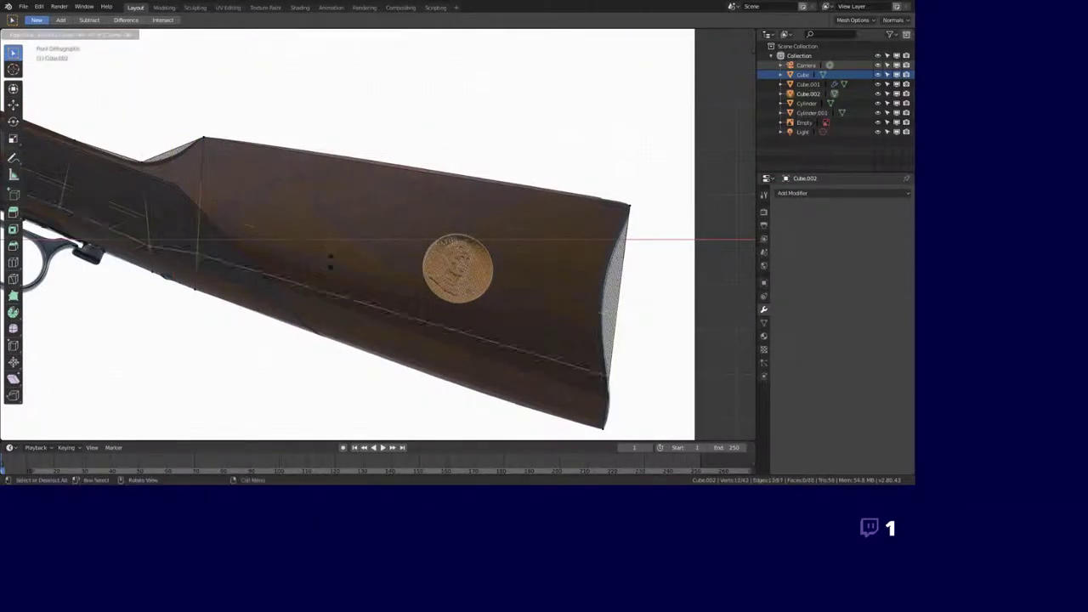
- Undo the last loop cut, move the edge onto the stock outline, and use solid shading
key(ctrl+z)
key(Escape)
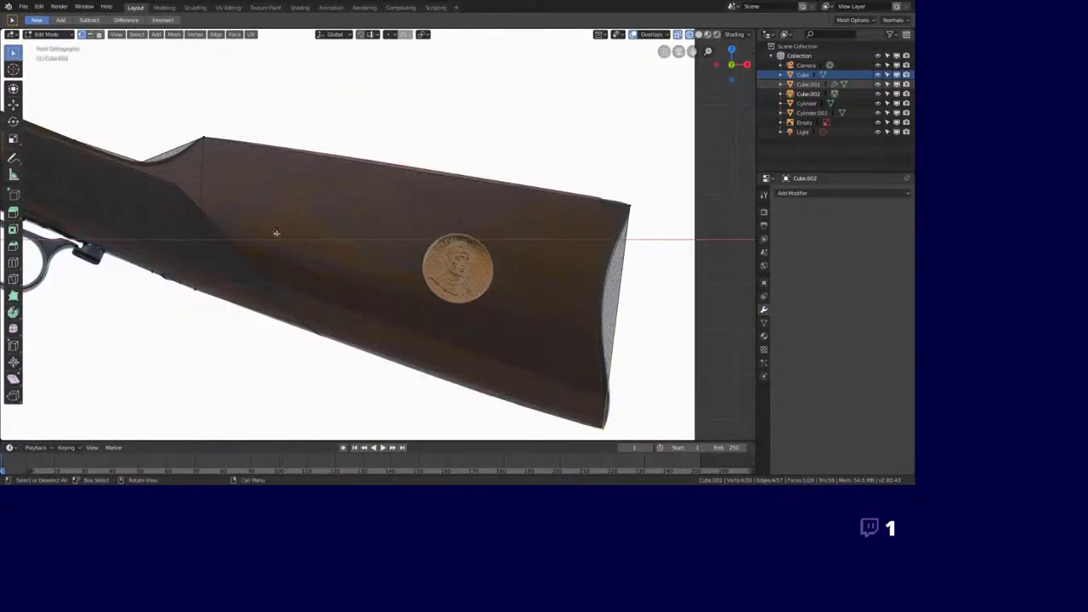
scroll(286, 223, up, 2)
scroll(335, 253, up, 3)
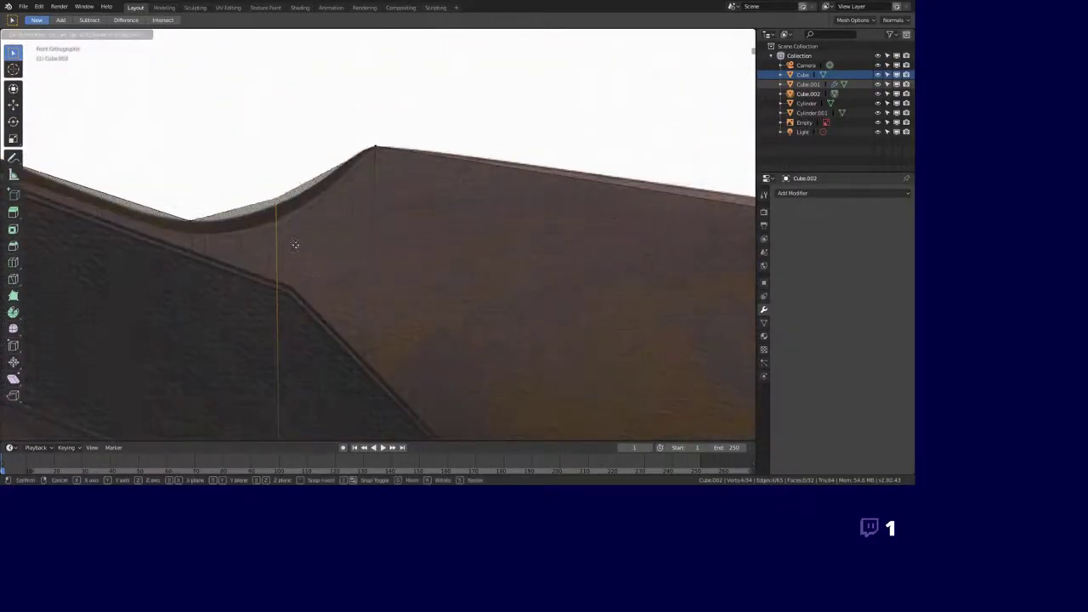
scroll(291, 243, down, 5)
scroll(337, 272, down, 2)
key(ctrl+shift+z)
middle_drag(318, 210, 394, 239)
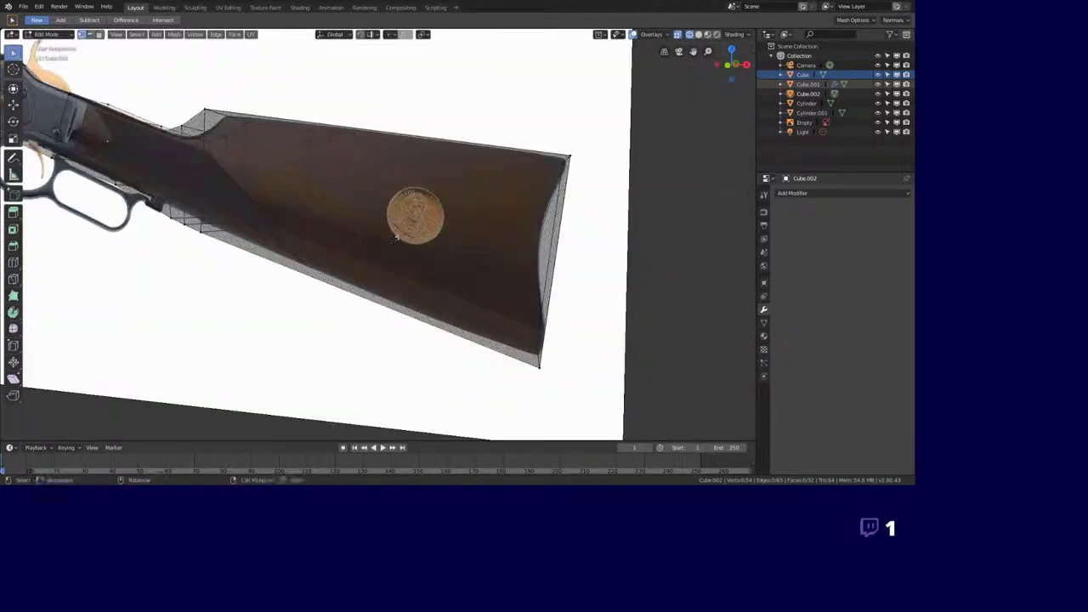
key(shift+z)
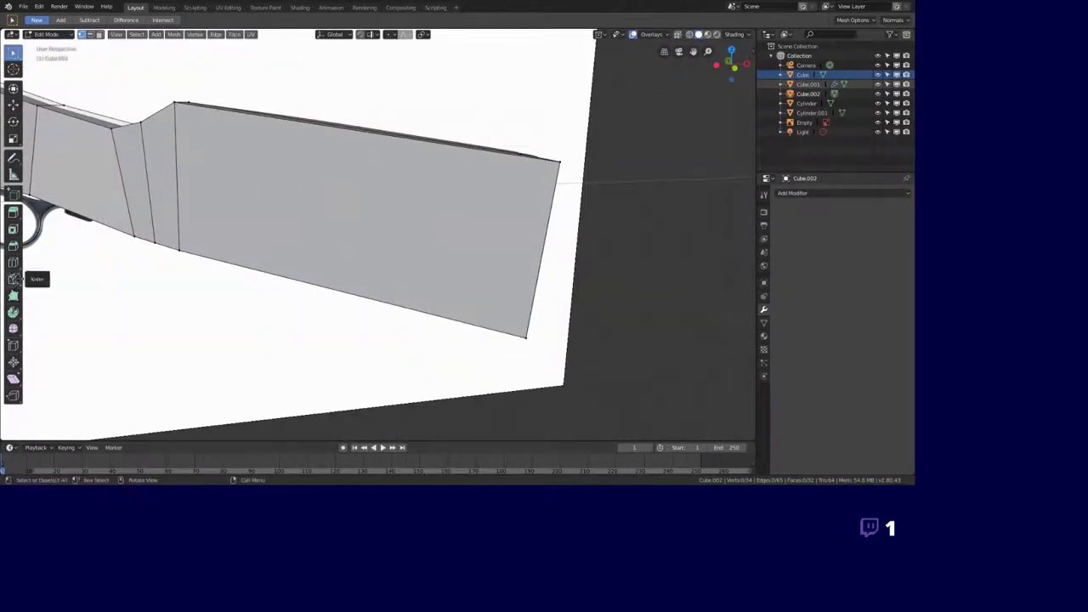
- Confirm the knife cut across the stock and switch the viewport to rendered shading
key(Return)
scroll(298, 291, down, 2)
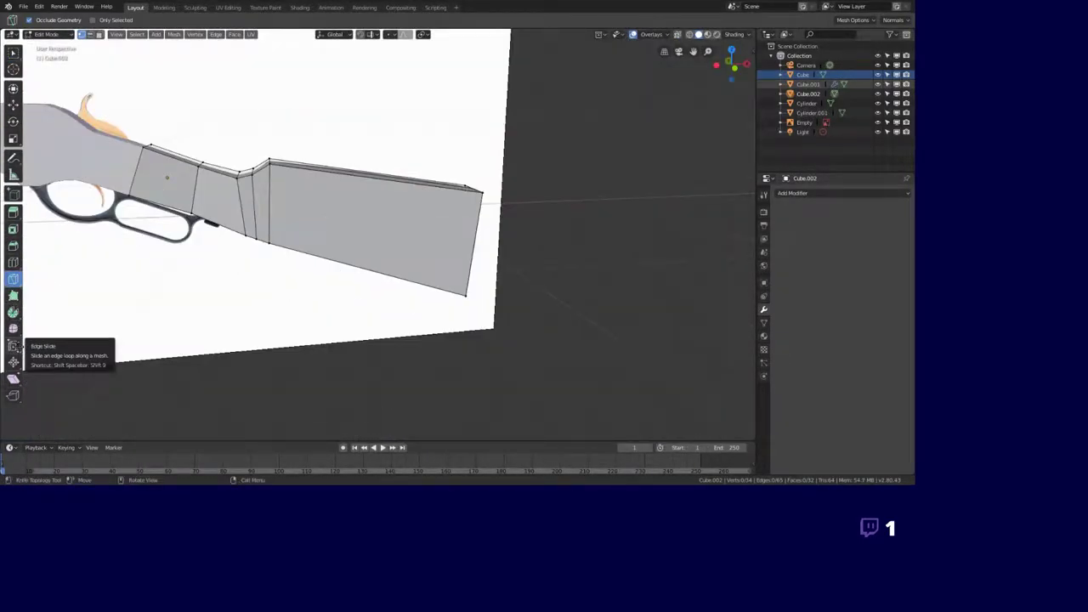
mouse_move(328, 241)
middle_down()
mouse_move(433, 312)
mouse_move(369, 374)
middle_up()
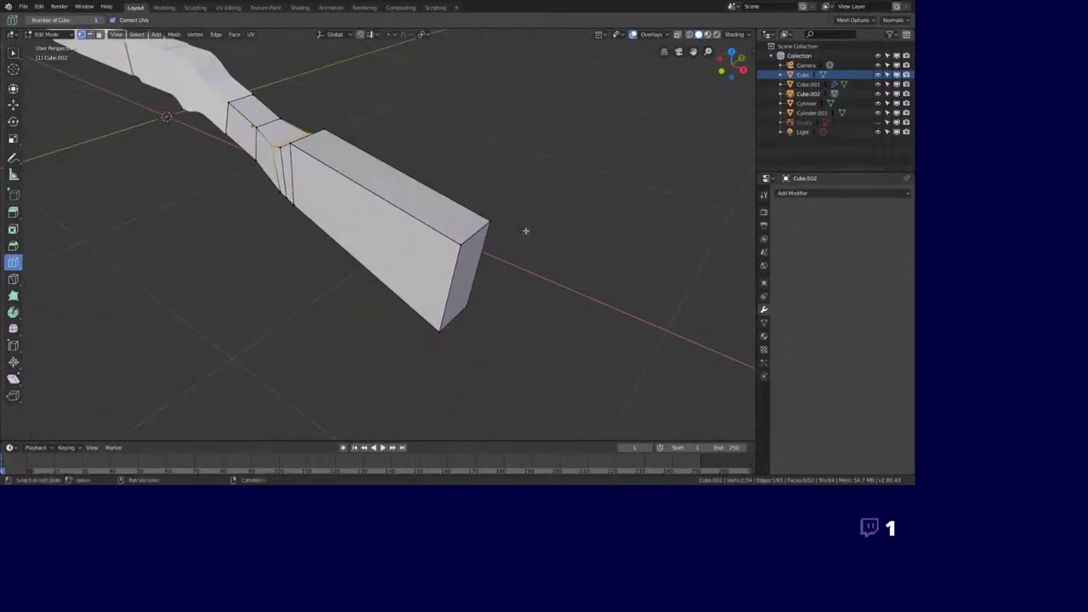
key(z)
click(413, 396)
key(z)
- Add a loop cut across the stock and slide it along X to the butt end
click(371, 280)
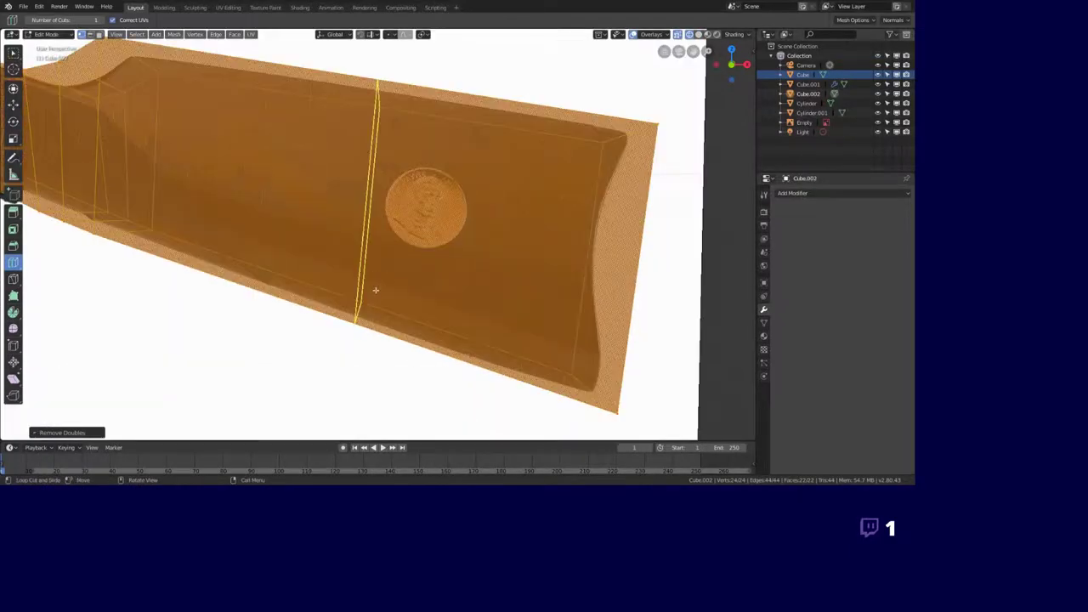
middle_drag(593, 148, 544, 280)
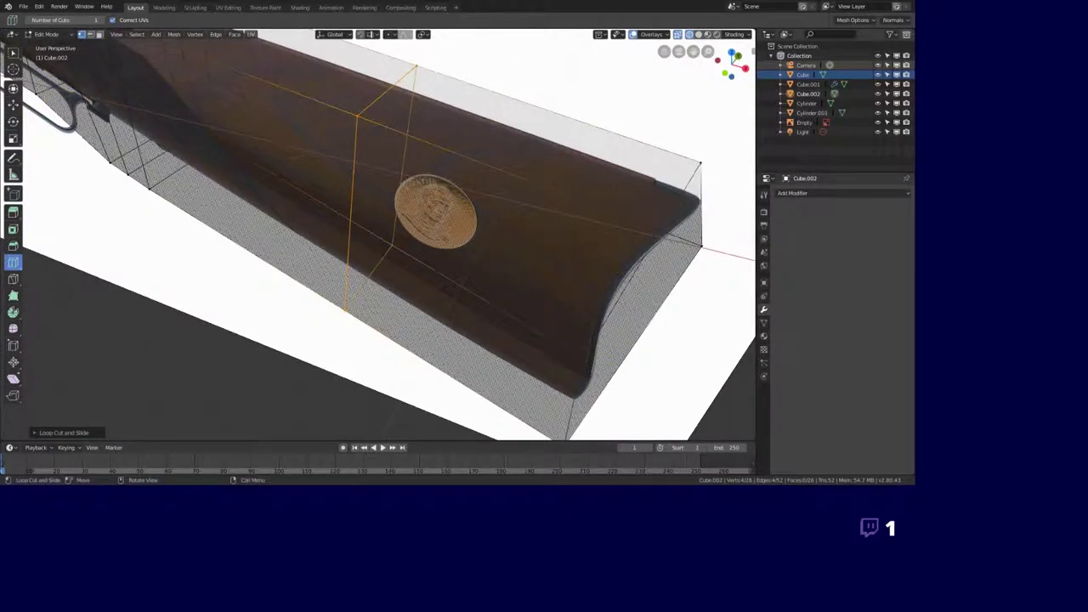
key(KP_1)
scroll(394, 285, up, 5)
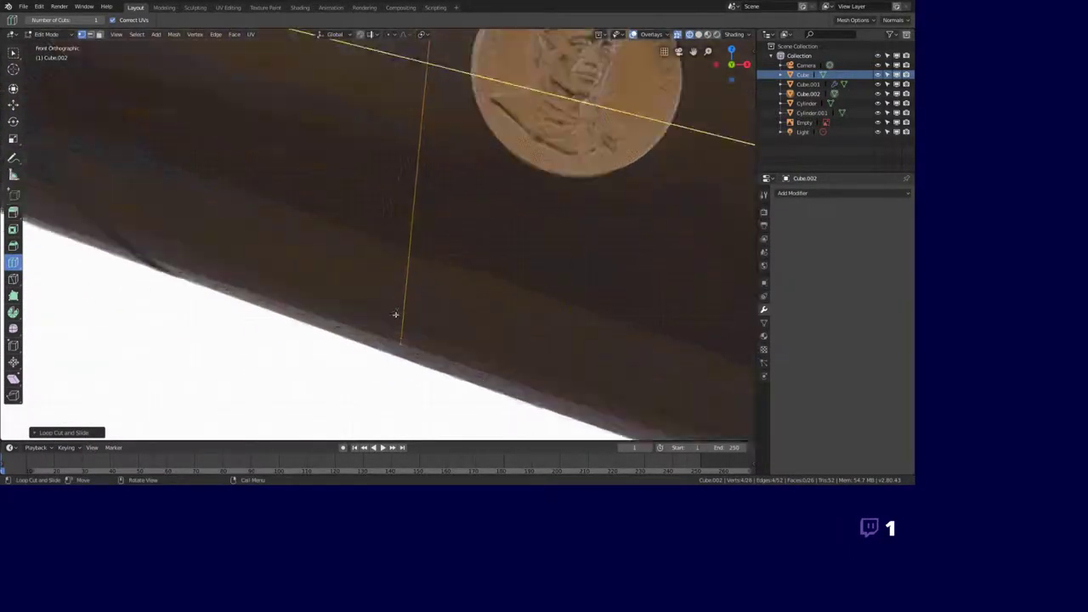
shift+middle_drag(394, 285, 549, 279)
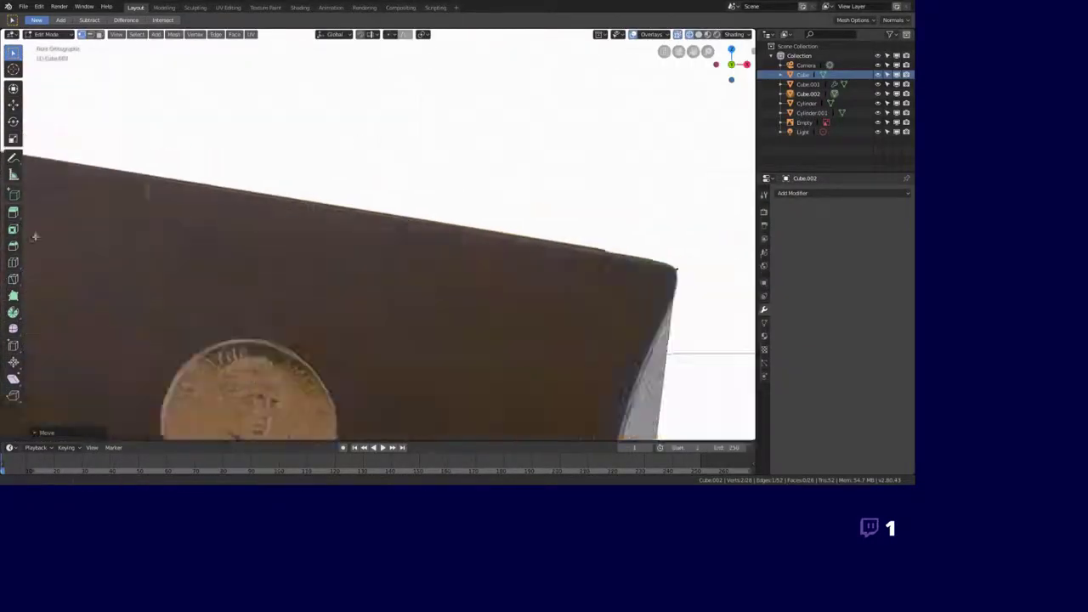
key(g)
key(x)
scroll(437, 217, down, 3)
key(Escape)
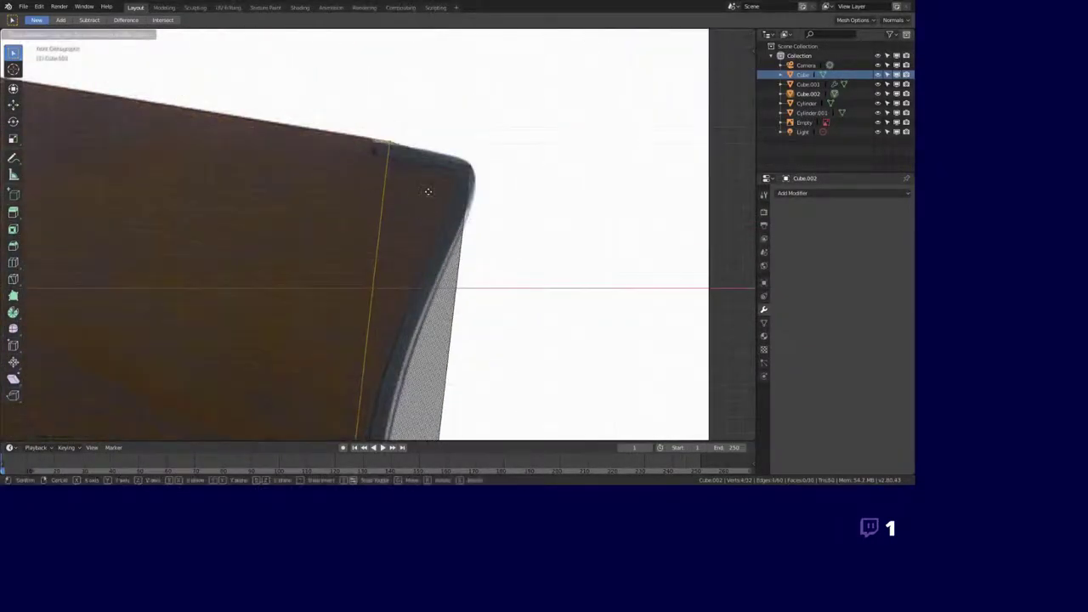
scroll(368, 201, down, 2)
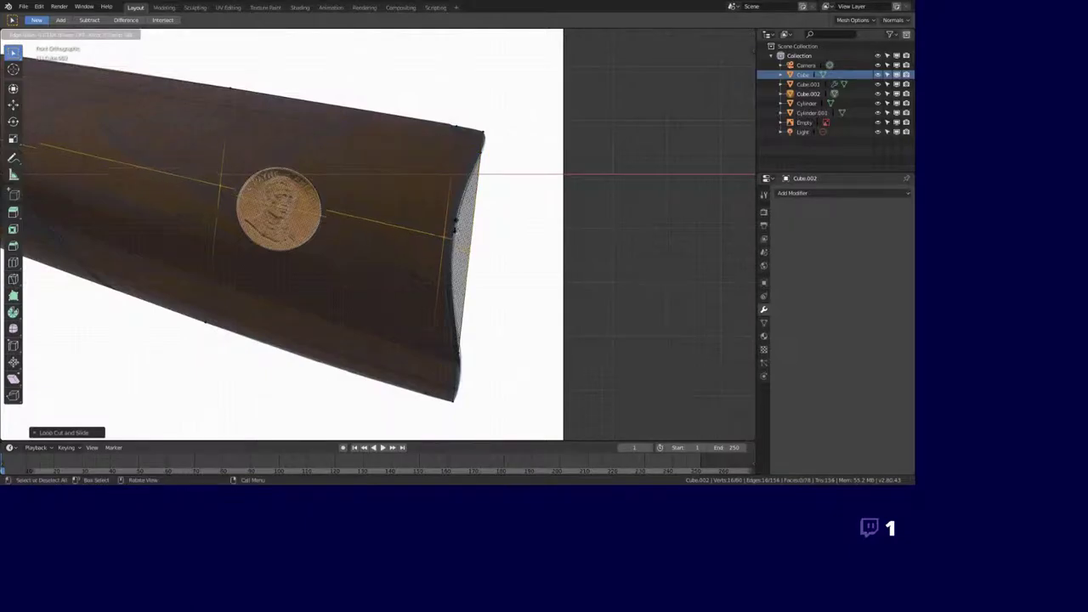
scroll(459, 246, up, 5)
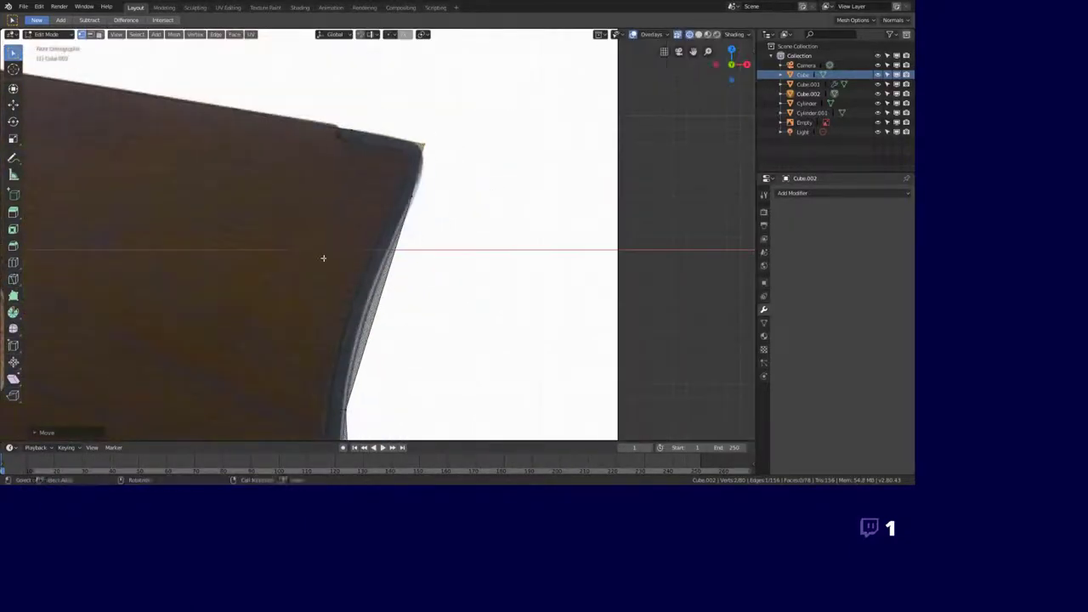
scroll(323, 257, down, 5)
mouse_move(437, 153)
middle_down()
mouse_move(327, 149)
mouse_move(556, 325)
middle_up()
- Select the whole stock mesh and scale it with proportional falloff to taper its thickness
key(ctrl+l)
key(g)
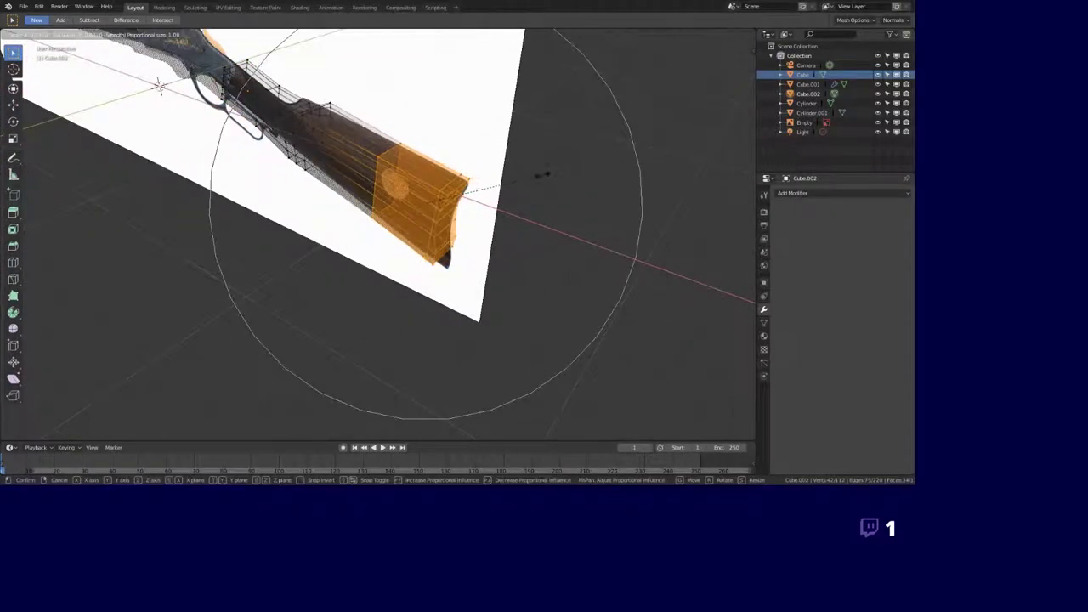
key(Escape)
mouse_move(540, 174)
middle_down()
mouse_move(451, 175)
mouse_move(371, 195)
mouse_move(399, 230)
mouse_move(400, 450)
middle_up()
key(s)
scroll(451, 175, up, 5)
click(439, 175)
key(s)
click(371, 195)
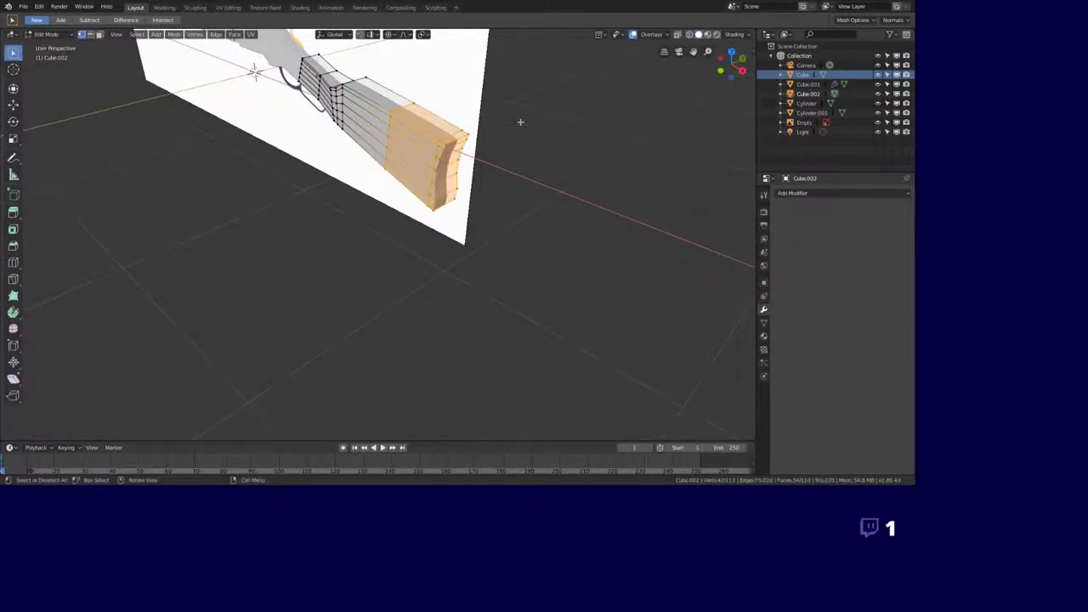
key(Escape)
mouse_move(502, 121)
middle_down()
mouse_move(539, 199)
mouse_move(204, 382)
mouse_move(538, 285)
mouse_move(435, 267)
mouse_move(493, 262)
mouse_move(276, 249)
middle_up()
key(s)
click(535, 279)
- In side view, lower the small face under the grip with proportional falloff
key(KP_3)
scroll(294, 247, up, 3)
click(383, 255)
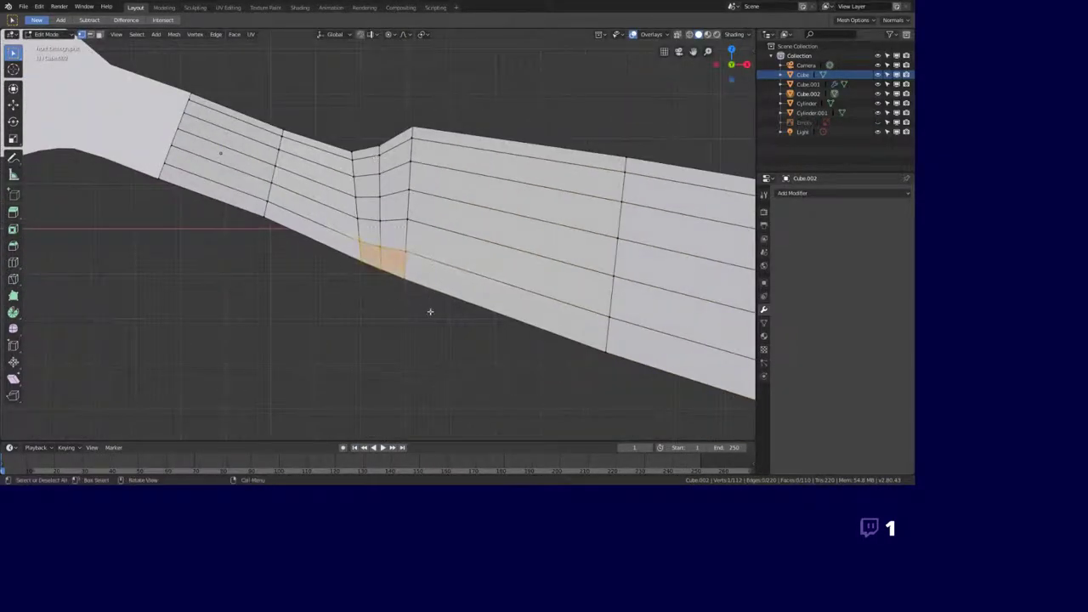
key(g)
click(395, 280)
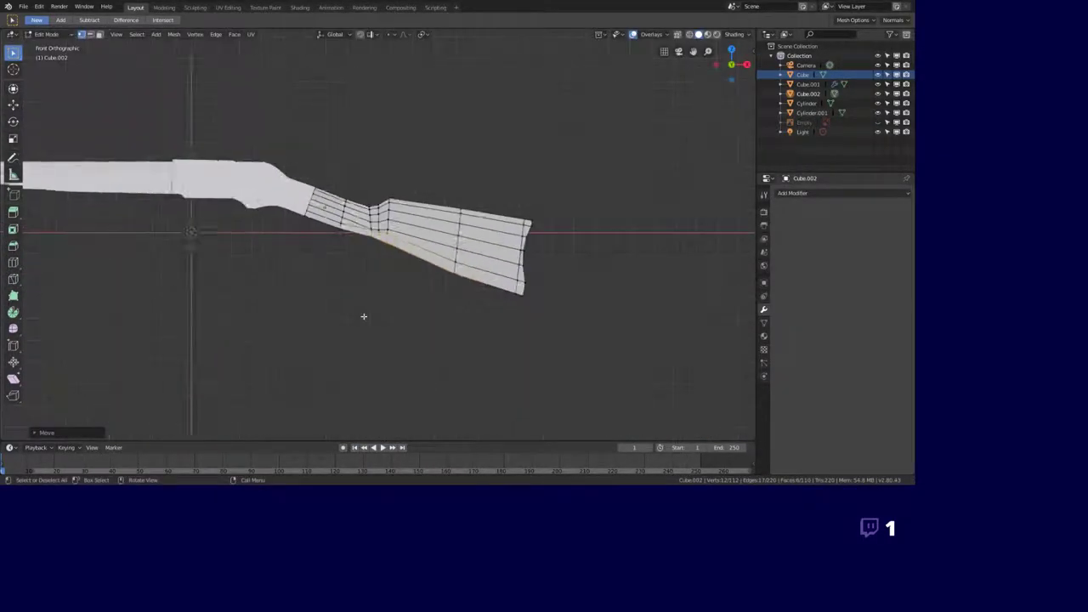
click(436, 294)
mouse_move(436, 293)
middle_down()
mouse_move(469, 335)
mouse_move(494, 248)
middle_up()
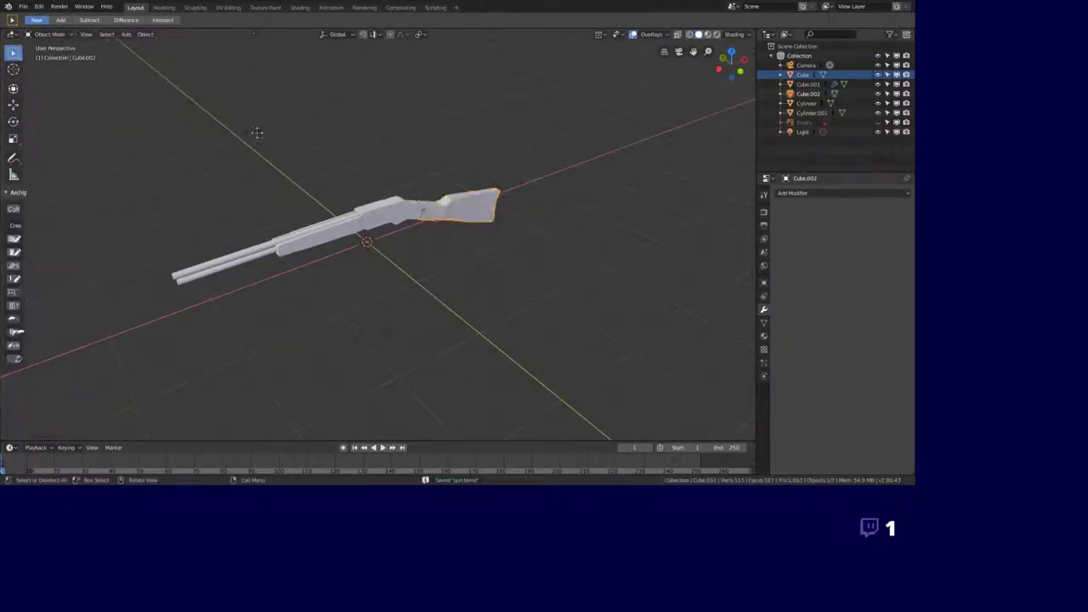
- Orbit in close on the rifle and switch the viewport to Material Preview shading
mouse_move(257, 133)
middle_down()
mouse_move(284, 243)
mouse_move(300, 253)
middle_up()
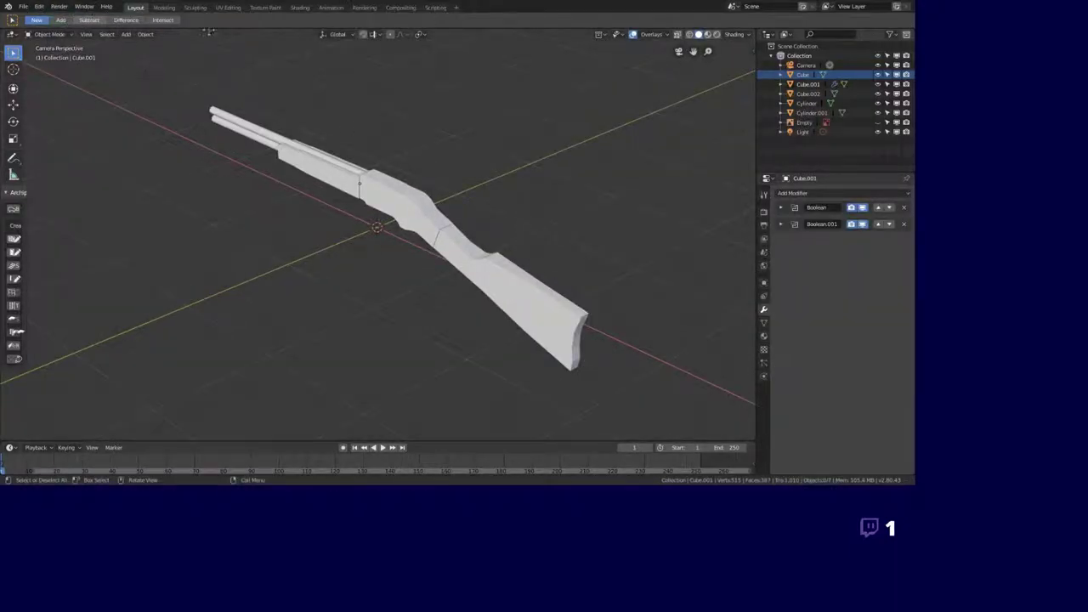
mouse_move(353, 187)
middle_down()
mouse_move(534, 177)
mouse_move(411, 172)
middle_up()
scroll(534, 177, up, 3)
key(z)
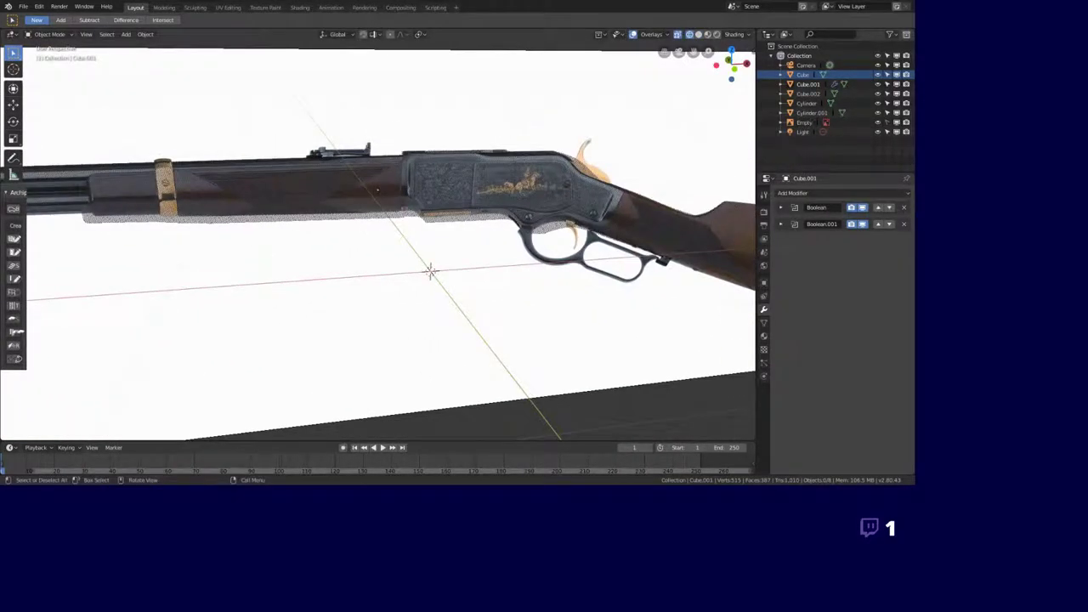
mouse_move(326, 289)
middle_down()
mouse_move(255, 233)
mouse_move(878, 136)
middle_up()
scroll(253, 211, up, 2)
- Add a new cylinder and move it onto the barrels in an end-on view
scroll(425, 204, up, 5)
key(Tab)
key(z)
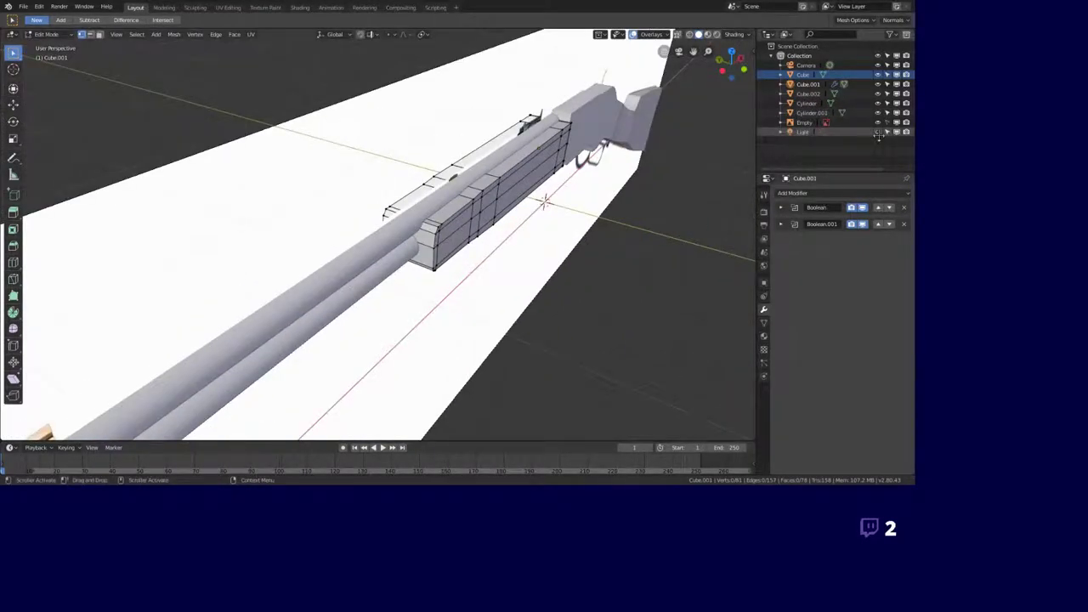
scroll(425, 102, down, 4)
click(47, 34)
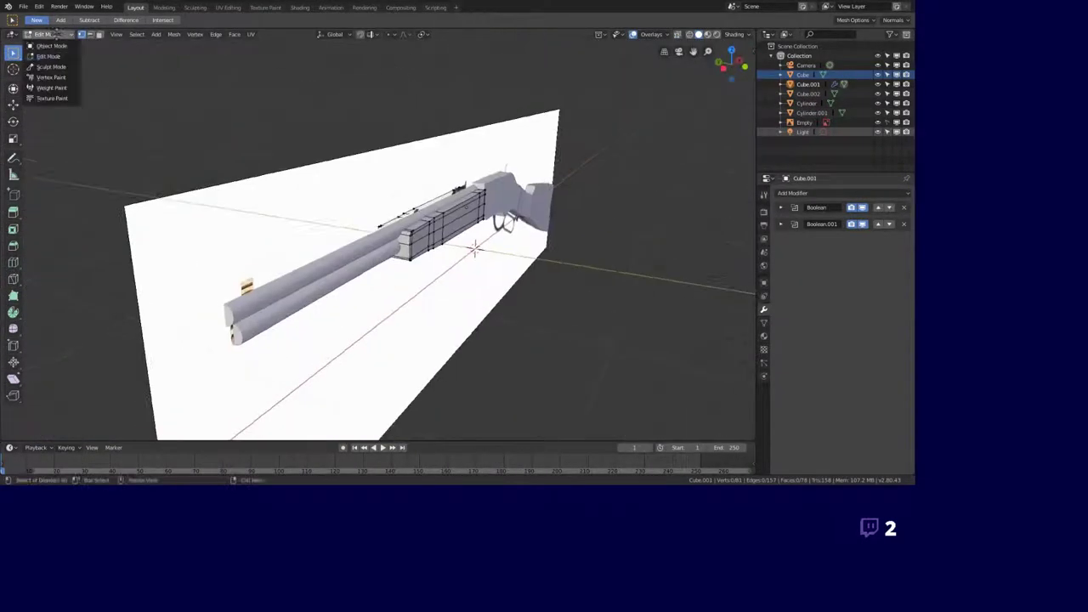
key(shift+a)
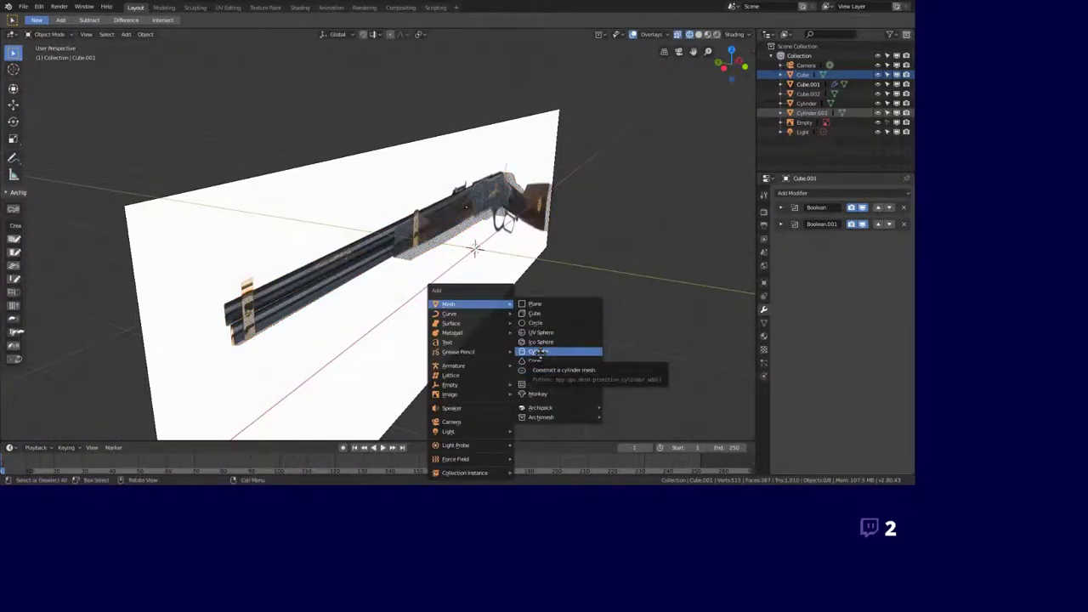
click(538, 352)
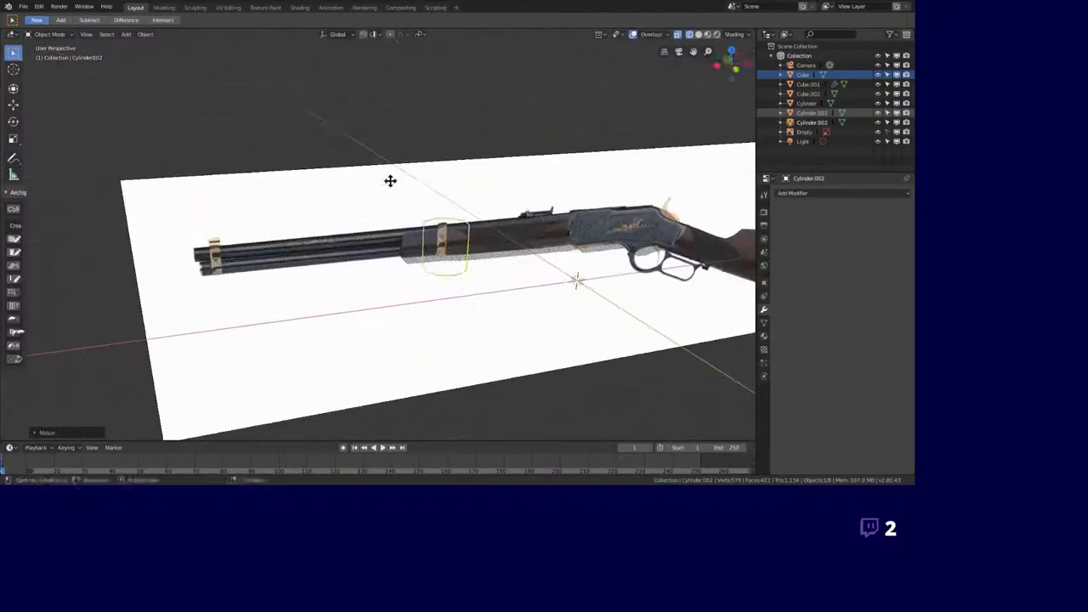
key(ctrl+KP_3)
key(g)
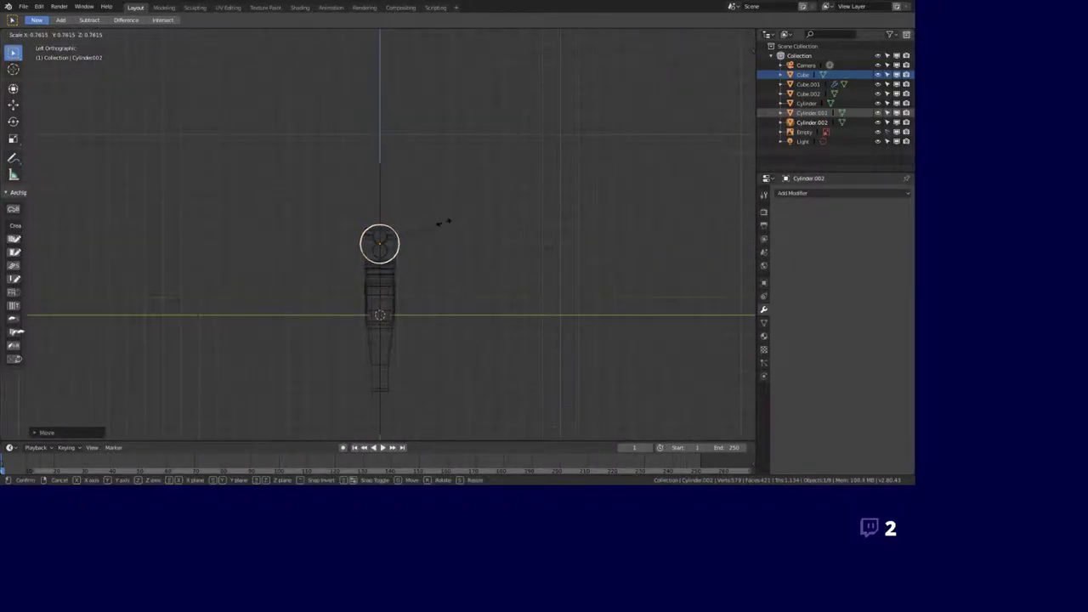
mouse_move(444, 222)
middle_down()
mouse_move(476, 272)
mouse_move(357, 255)
mouse_move(323, 270)
middle_up()
scroll(475, 272, up, 3)
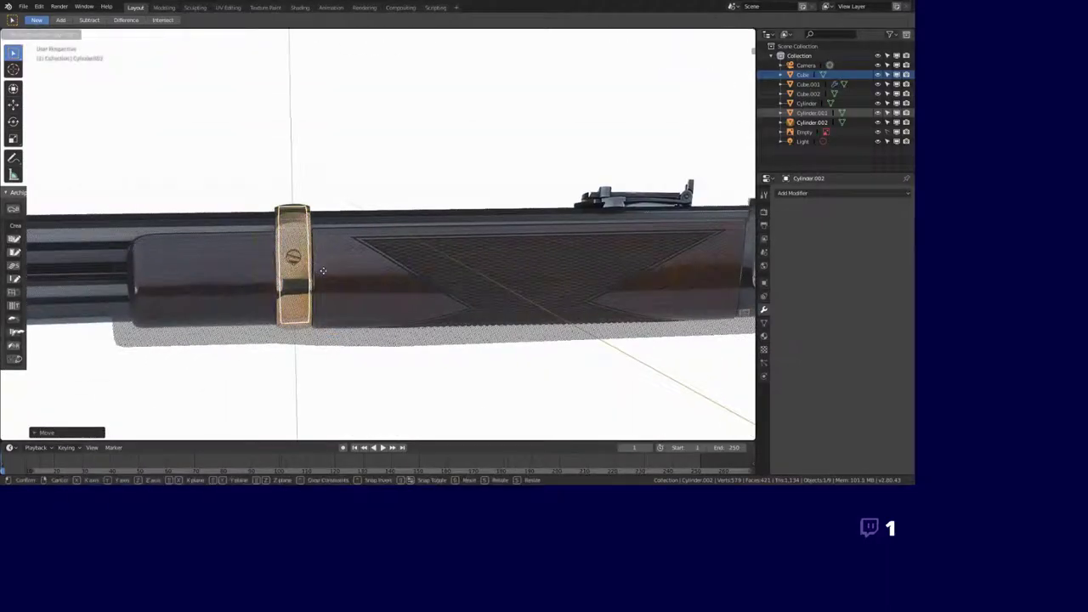
key(KP_5)
- Scale the ring along Z, then along Y, to fit around the barrels
key(s)
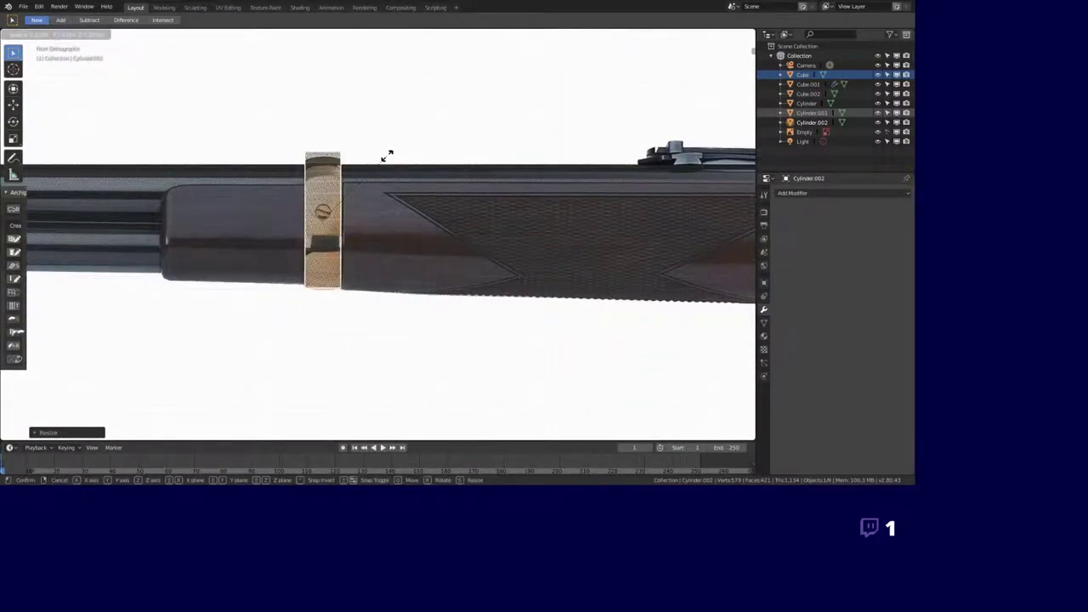
middle_drag(386, 156, 372, 181)
key(z)
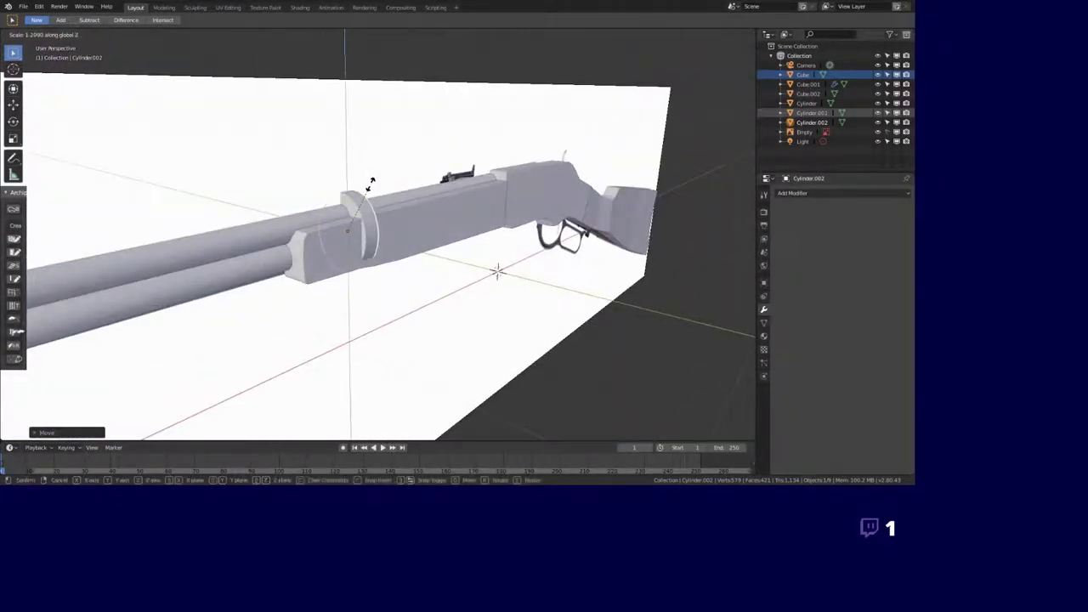
click(372, 181)
scroll(368, 177, down, 2)
scroll(347, 124, up, 4)
key(s)
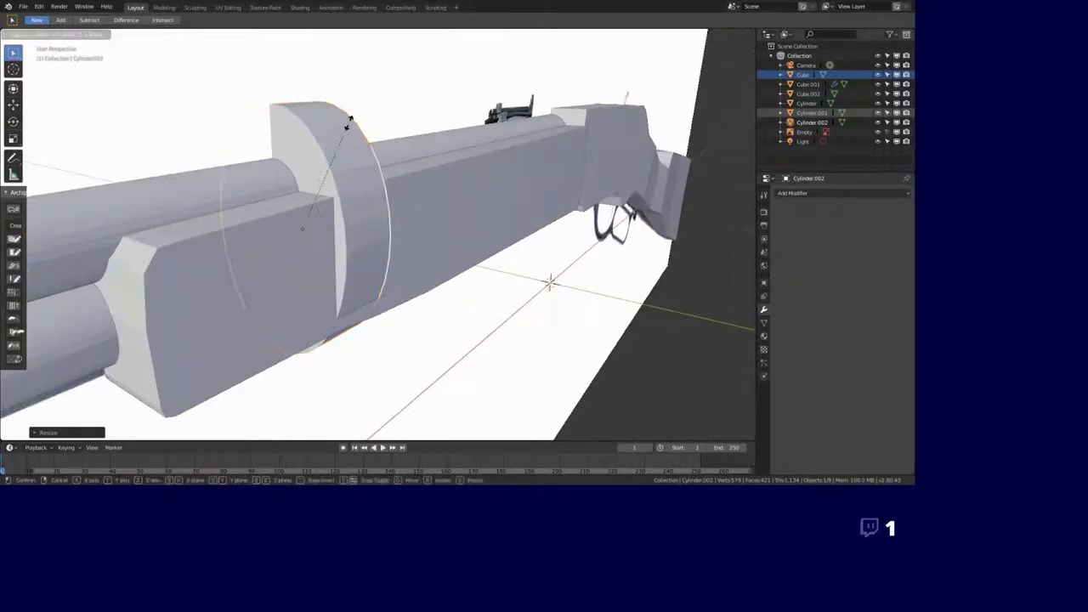
click(346, 123)
scroll(382, 122, down, 3)
scroll(369, 146, up, 2)
click(372, 131)
scroll(393, 180, down, 3)
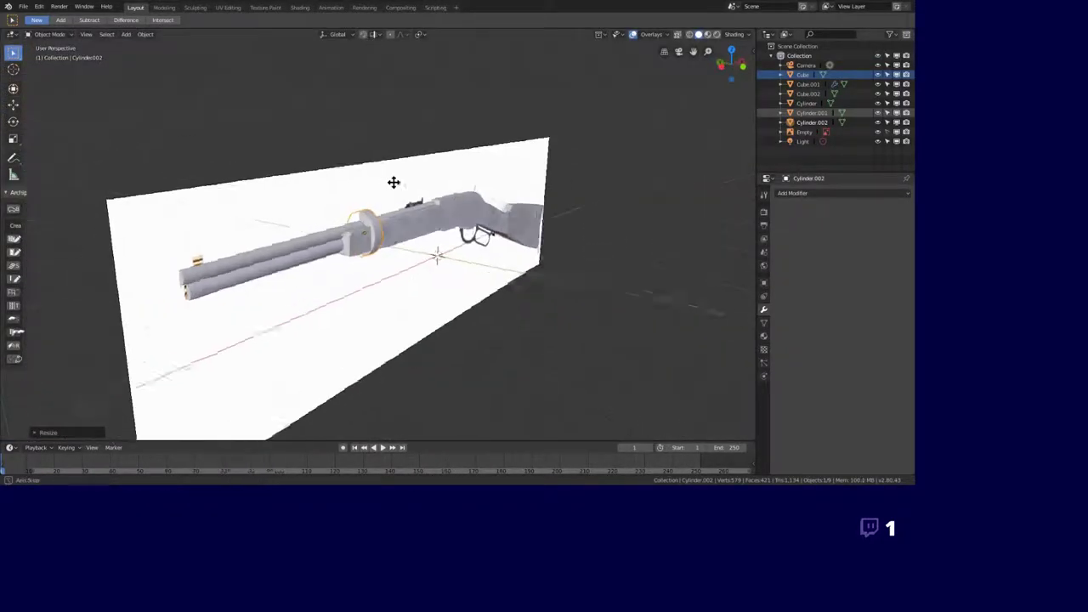
mouse_move(394, 179)
middle_down()
mouse_move(362, 298)
mouse_move(607, 240)
mouse_move(561, 321)
mouse_move(600, 289)
middle_up()
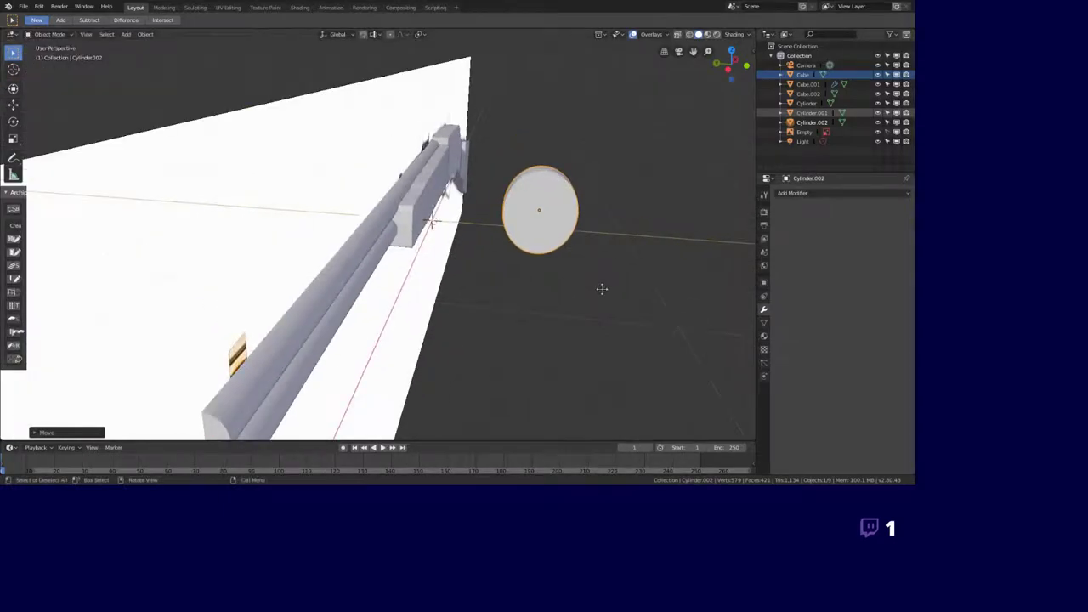
- Add Boolean modifiers targeting Cylinder and Cylinder.001 and apply the cut to the ring
click(792, 193)
click(717, 235)
click(875, 245)
click(818, 287)
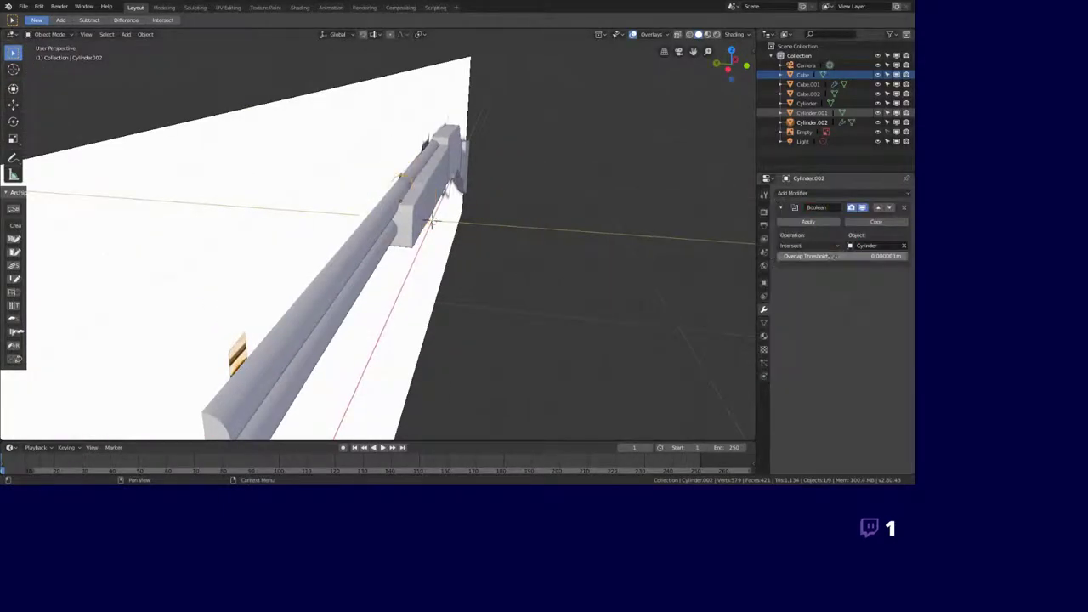
click(792, 193)
click(875, 314)
click(821, 362)
click(799, 222)
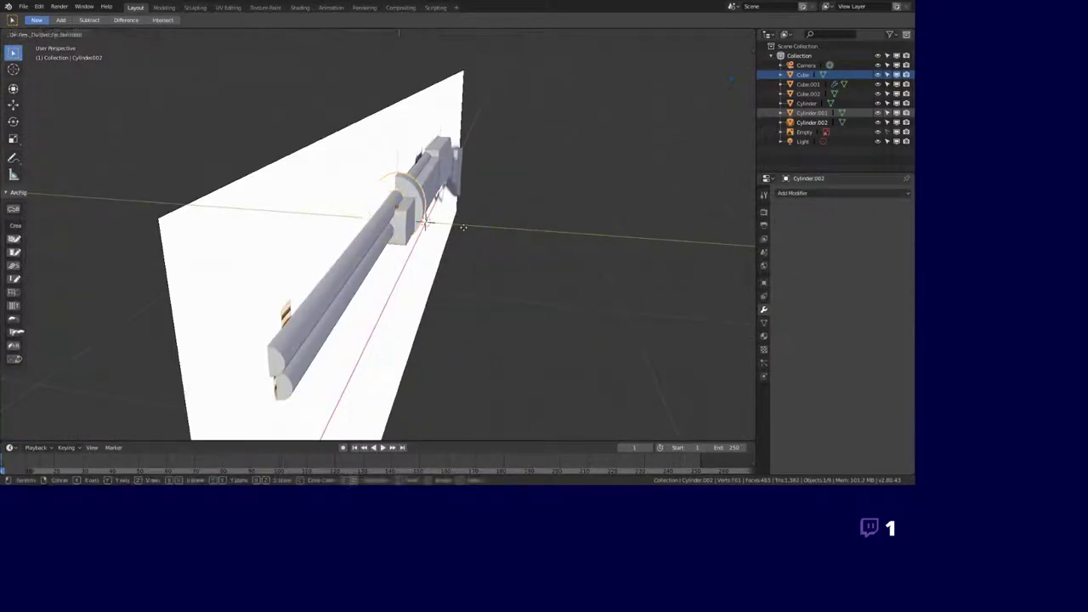
scroll(337, 306, up, 3)
scroll(478, 280, down, 2)
mouse_move(479, 280)
middle_down()
mouse_move(440, 211)
mouse_move(357, 187)
middle_up()
- Edit the ring's mesh and box-select its outer rim vertices in see-through left view
key(alt+z)
click(49, 34)
click(53, 52)
middle_drag(476, 247, 578, 249)
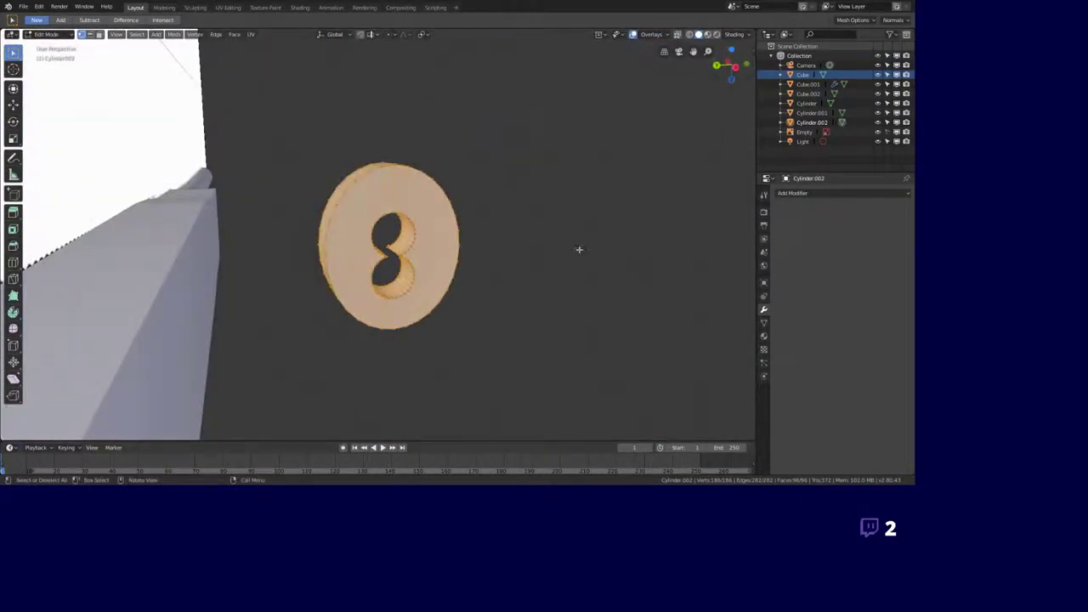
key(ctrl+KP_3)
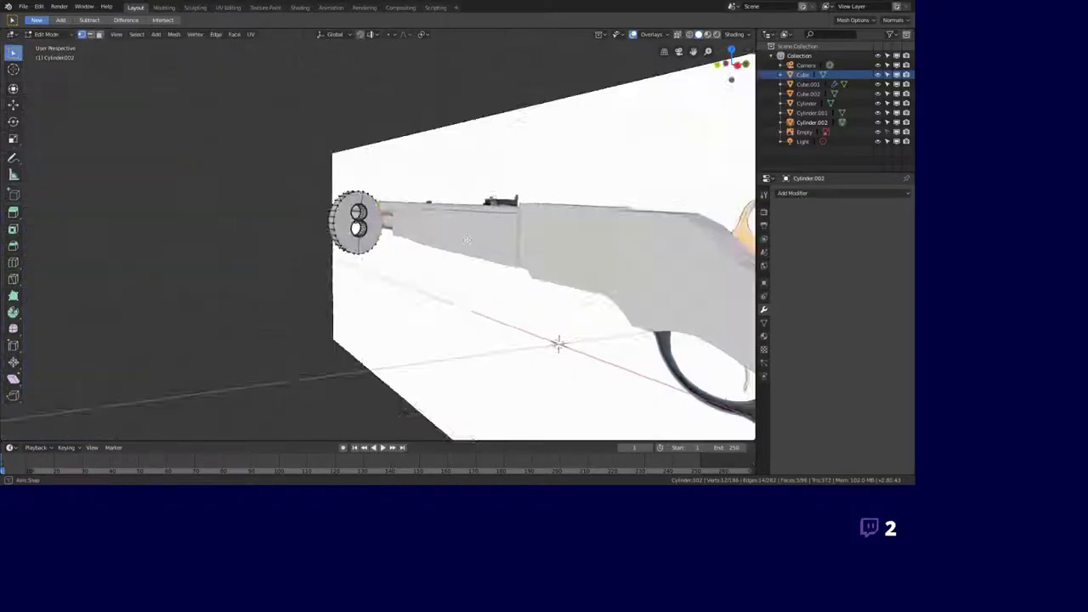
key(alt+z)
key(b)
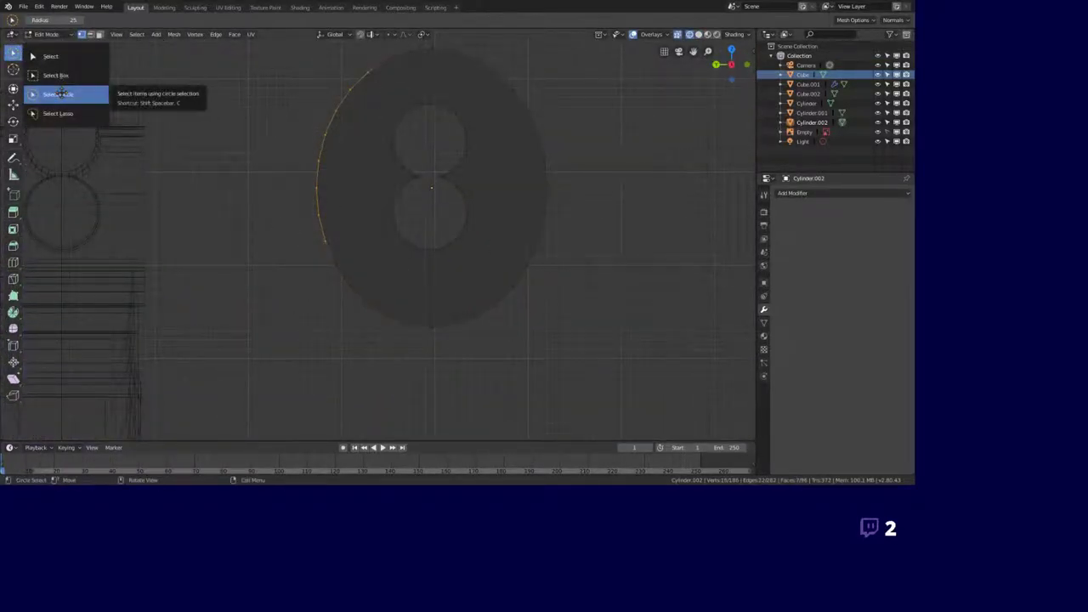
key(shift+space)
key(Escape)
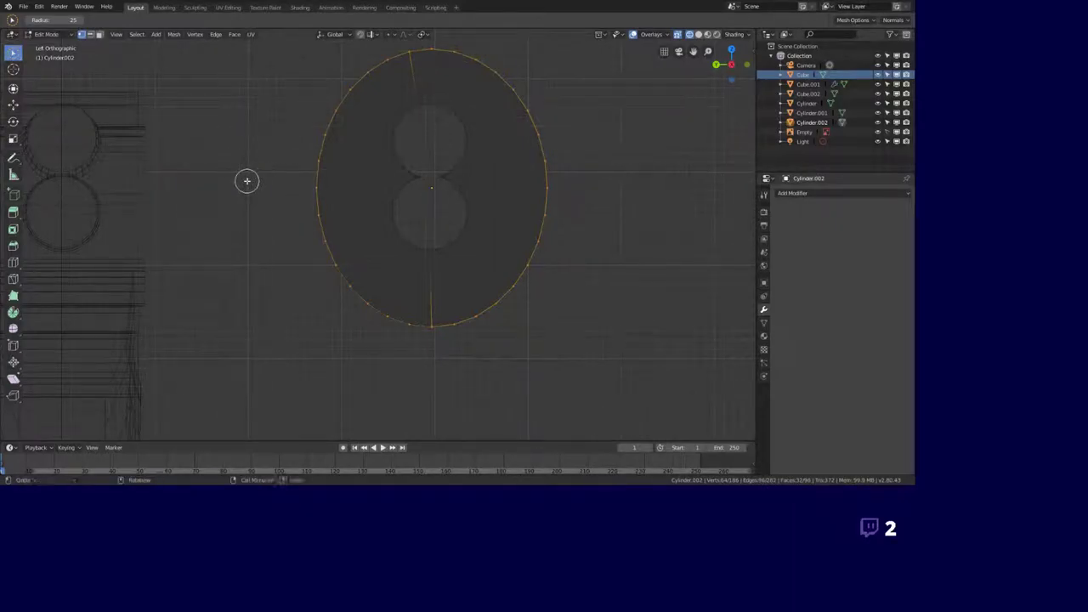
key(shift+space)
click(253, 181)
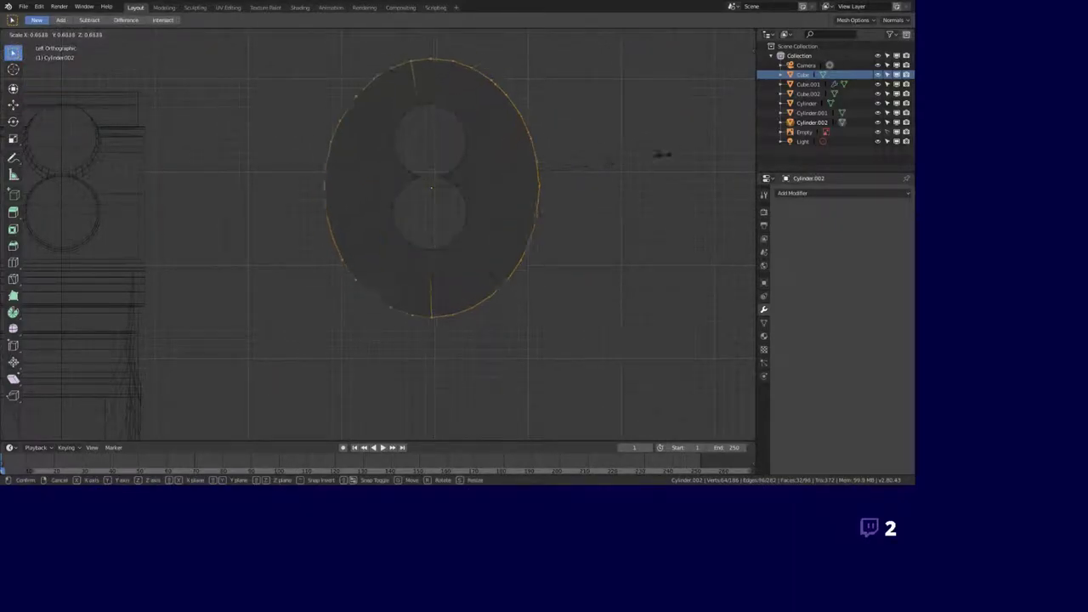
- Shrink the ring's outer rim slightly and move the ring to its new position
key(alt+z)
click(624, 187)
middle_drag(624, 187, 507, 249)
key(g)
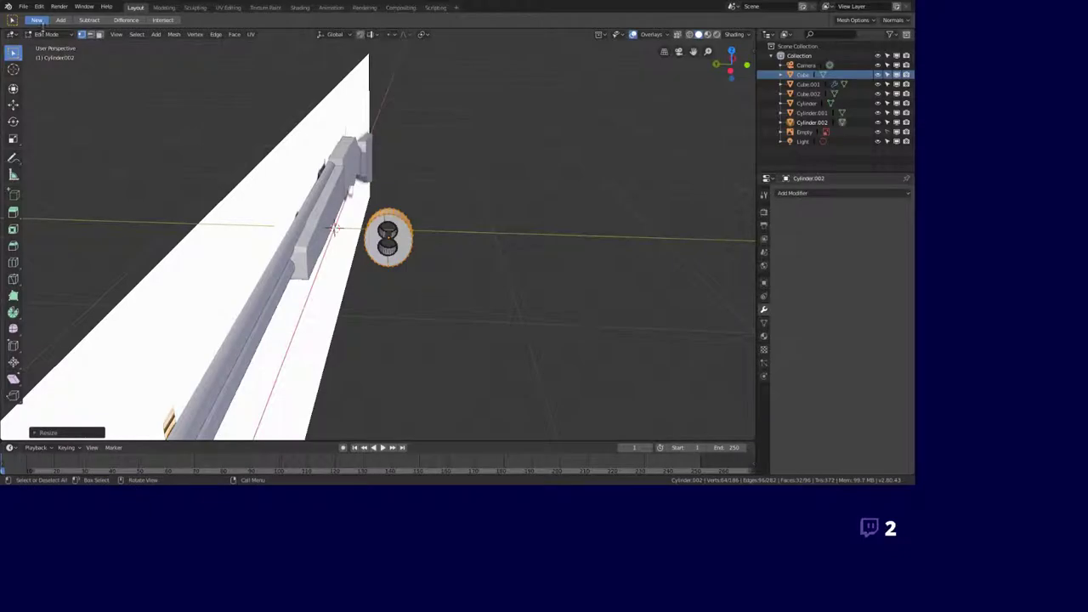
click(397, 311)
- Select the forend block Cube.001 and enter its Edit Mode
click(391, 382)
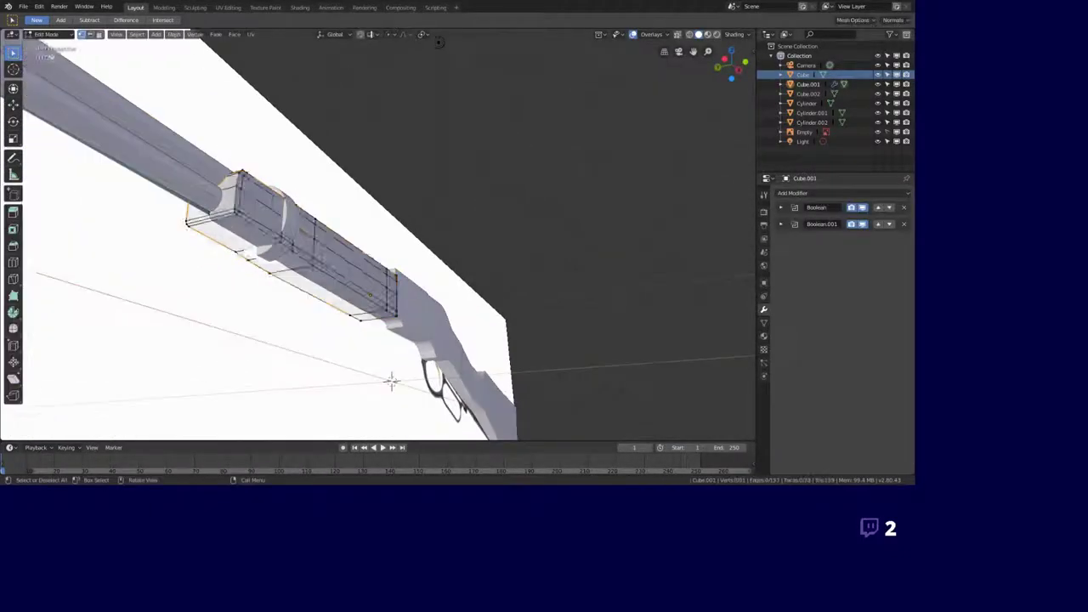
key(Tab)
scroll(391, 382, up, 5)
middle_drag(391, 382, 510, 279)
- Scale Cube.001's forend faces to the reference, box-selecting more faces with proportional editing on
key(s)
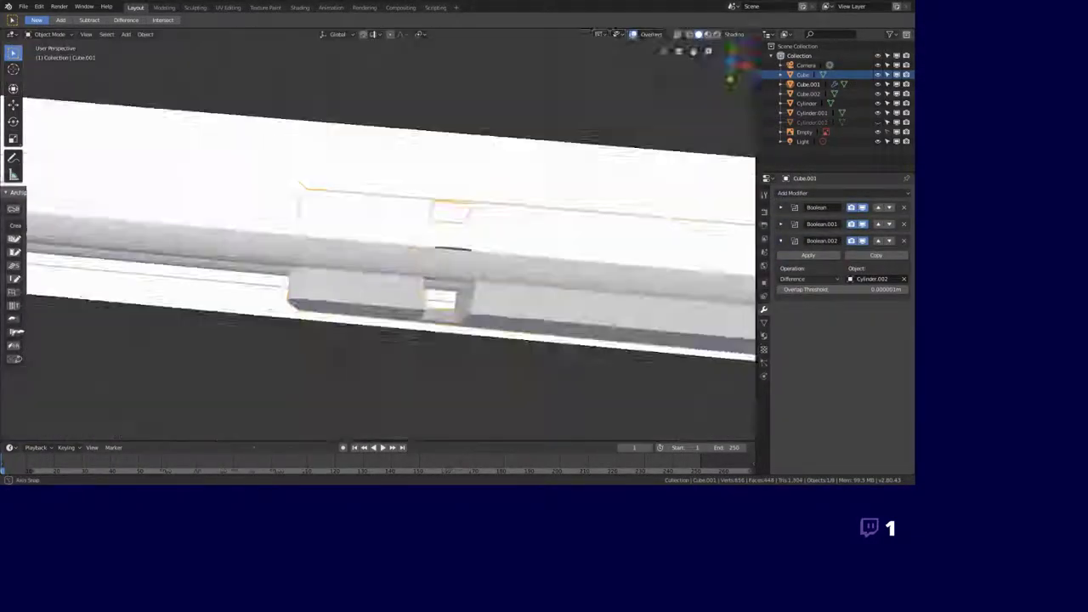
middle_drag(459, 255, 610, 36)
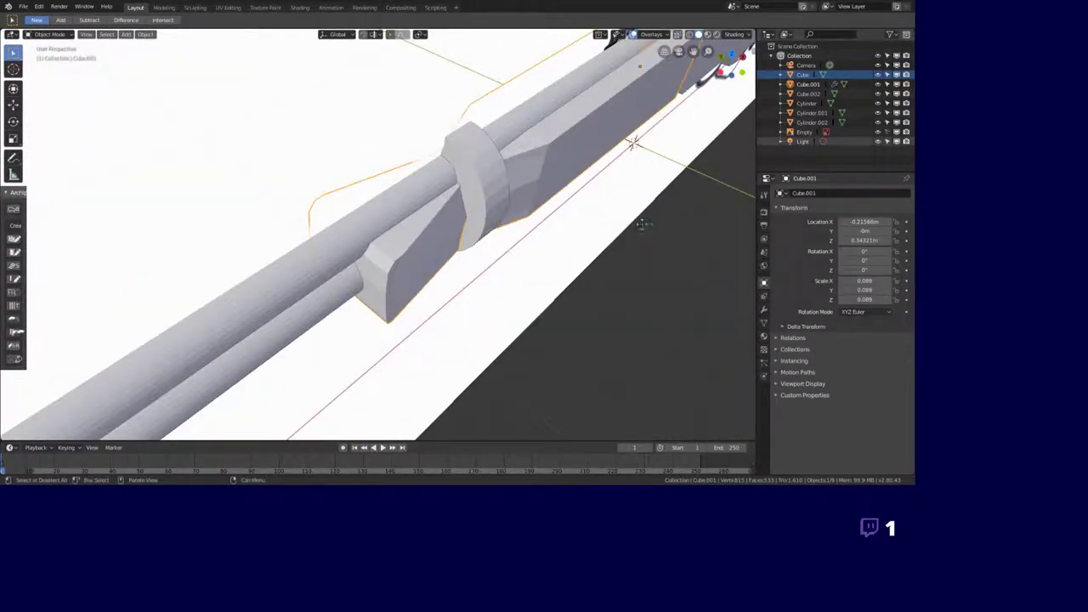
middle_drag(641, 223, 599, 179)
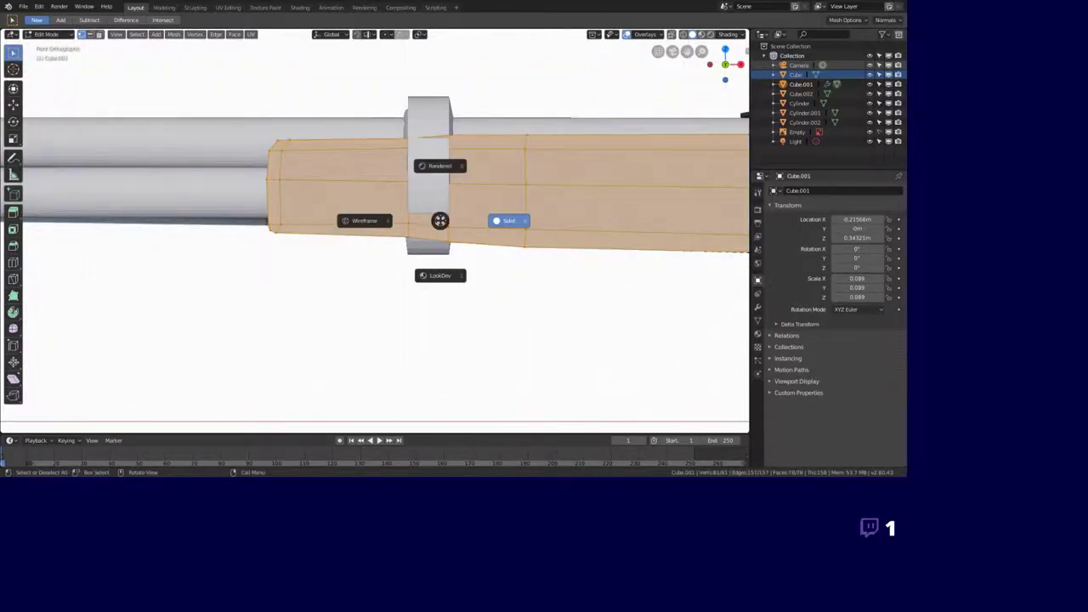
click(439, 165)
key(b)
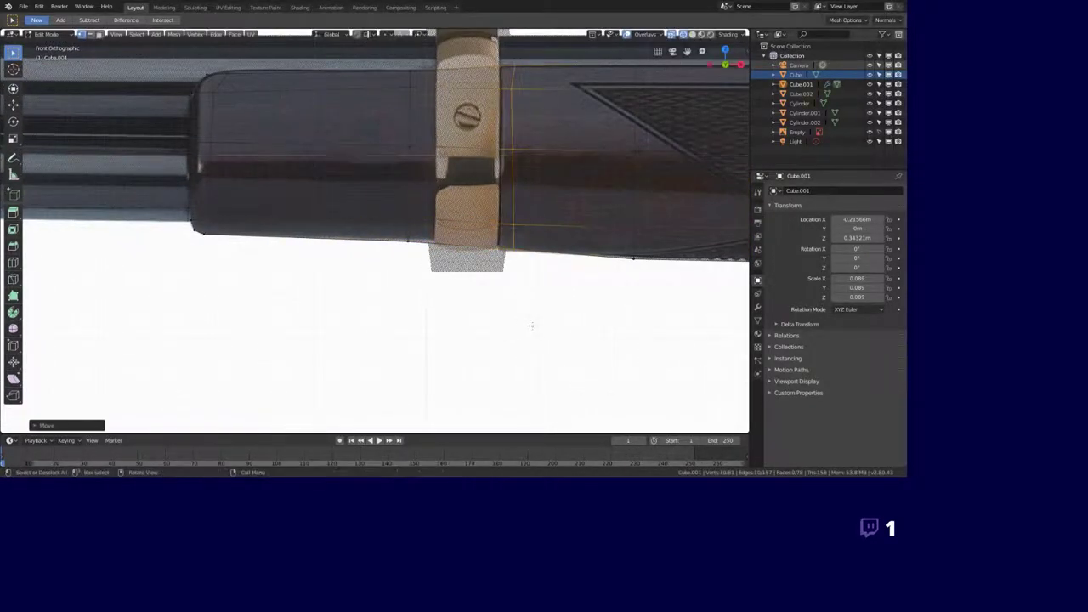
middle_drag(532, 325, 478, 308)
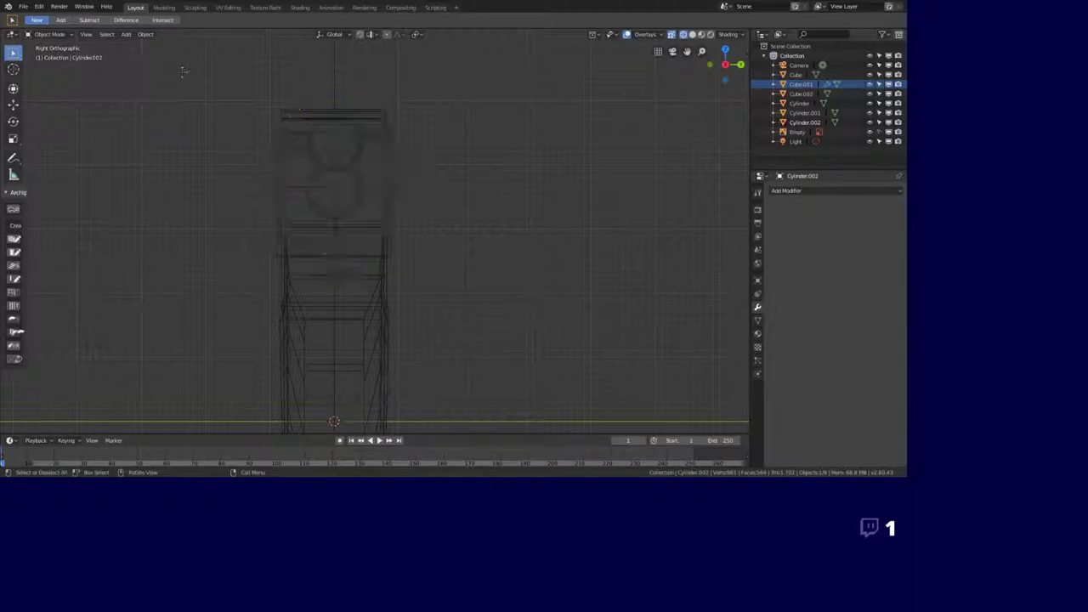
key(o)
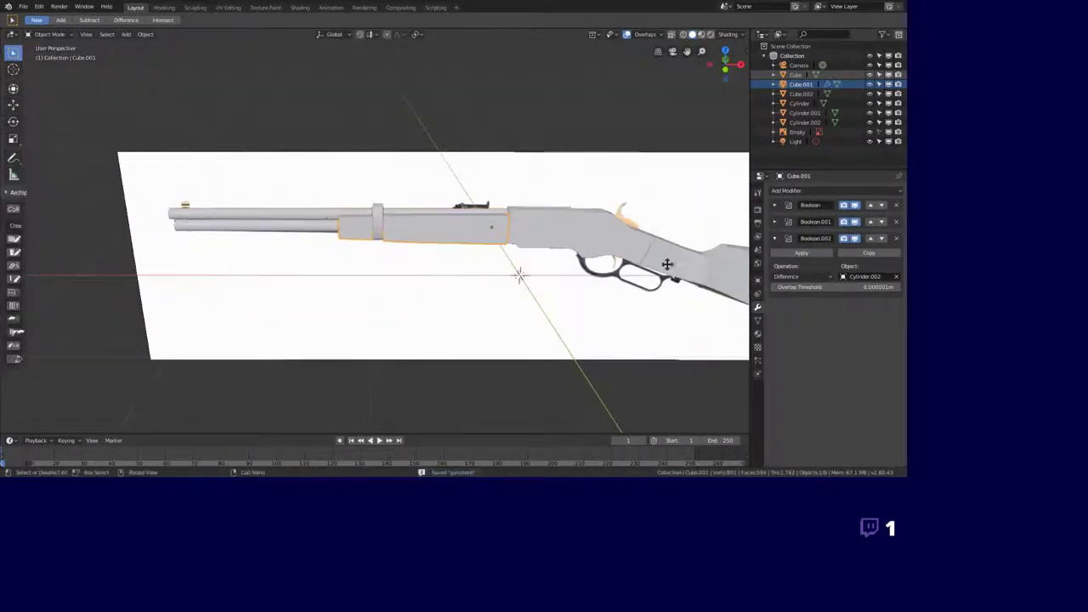
- Add a Subdivision Surface modifier to the forend Cube.001 and the ring Cylinder.002
click(786, 190)
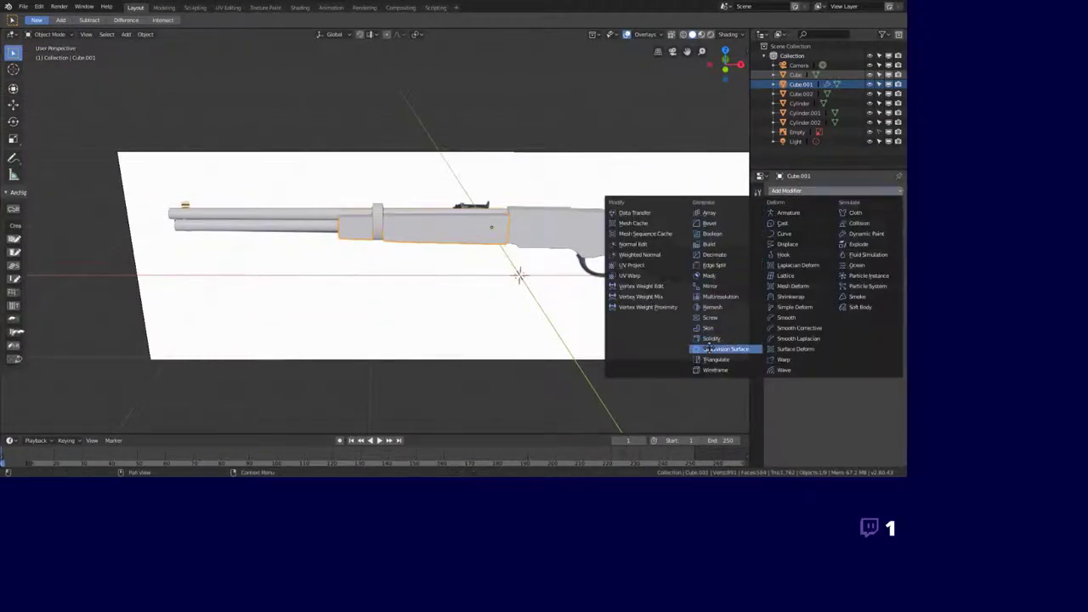
click(714, 346)
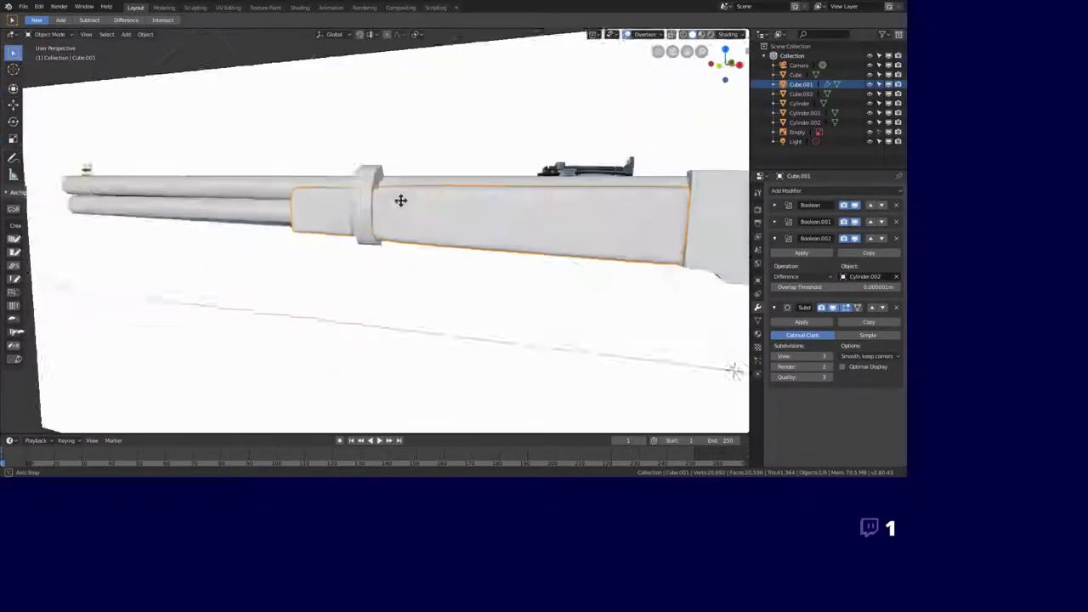
click(786, 191)
click(718, 348)
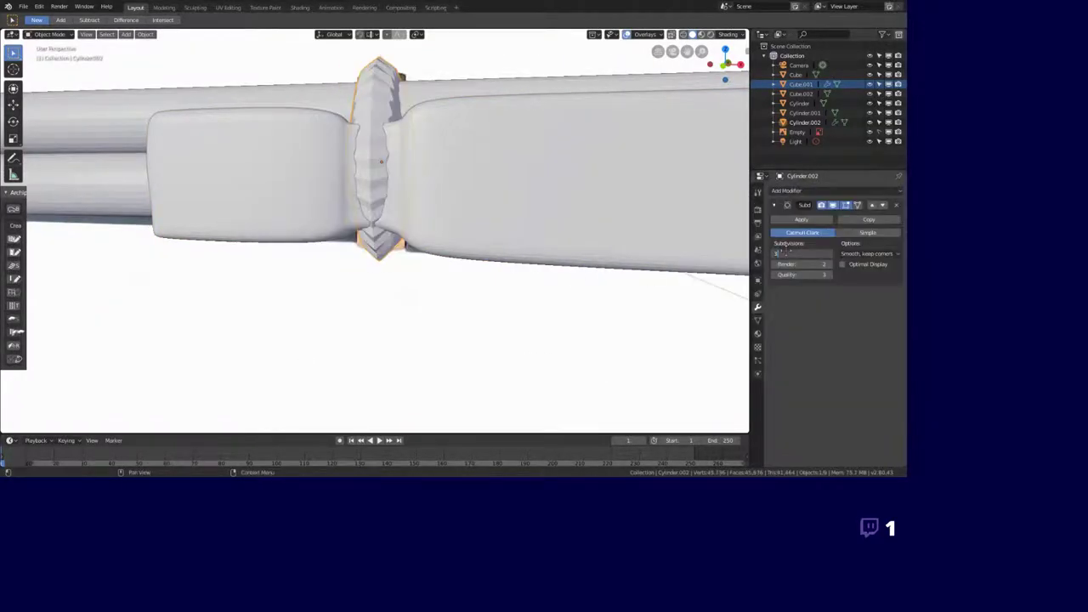
middle_drag(611, 371, 610, 369)
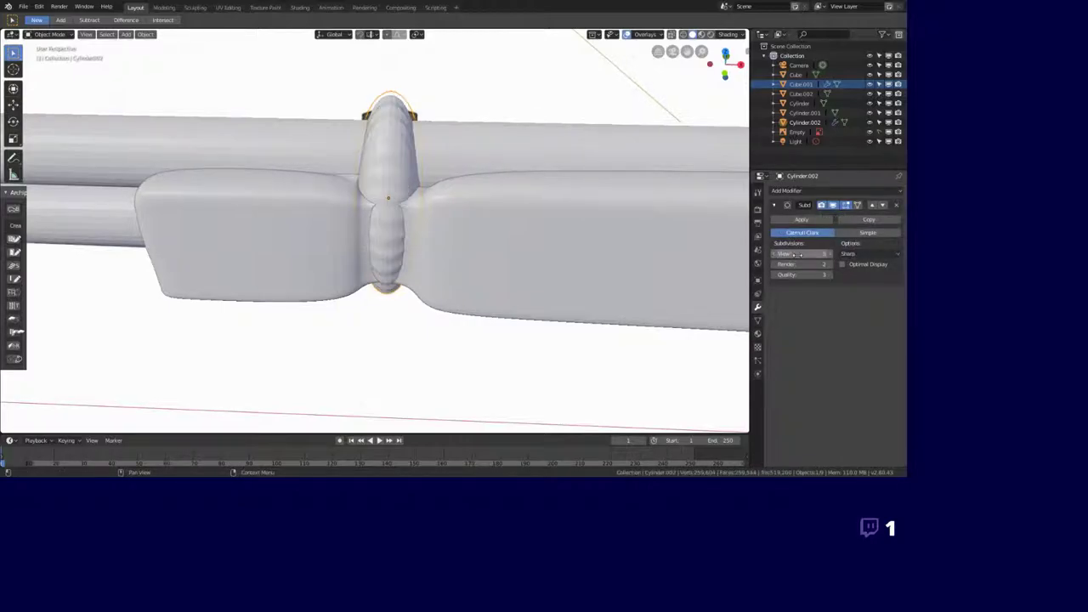
scroll(321, 204, down, 4)
middle_drag(321, 204, 379, 244)
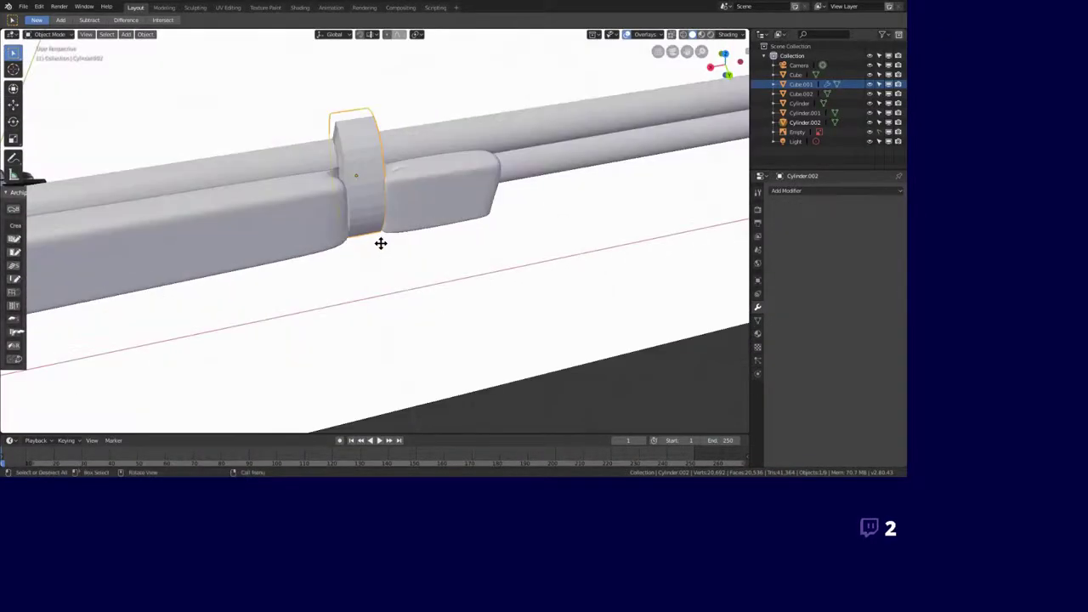
scroll(316, 236, down, 4)
scroll(316, 236, up, 5)
- Select the forend Cube.001 and apply all of its modifiers
click(187, 223)
scroll(585, 247, down, 3)
key(ctrl+a)
key(ctrl+a)
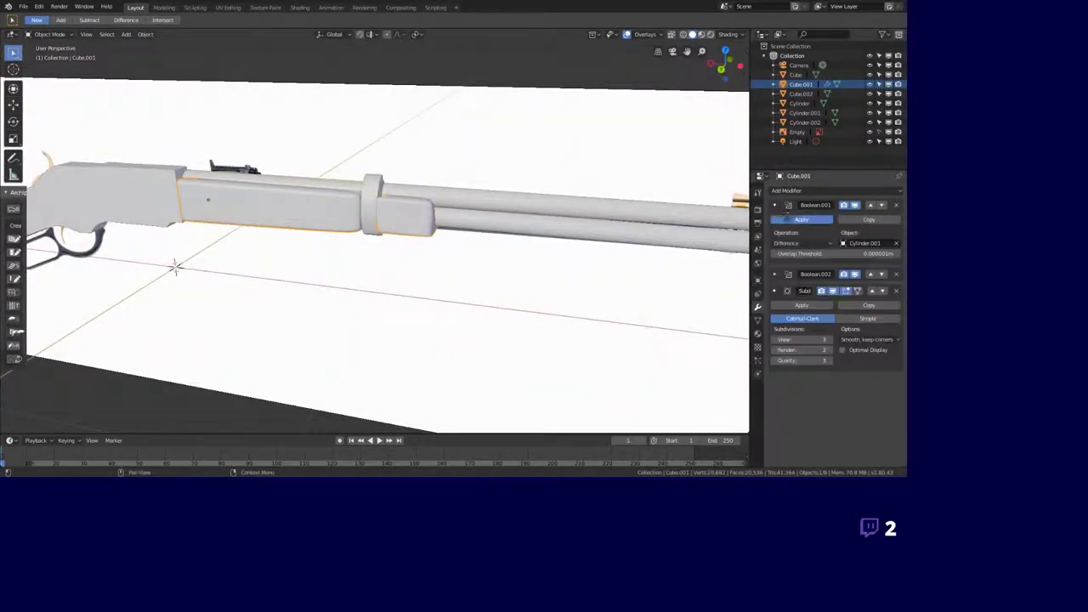
key(ctrl+a)
key(ctrl+a)
middle_drag(391, 272, 355, 272)
click(24, 6)
- Save the rifle file as gun.blend and enter the Sculpting workspace
click(51, 114)
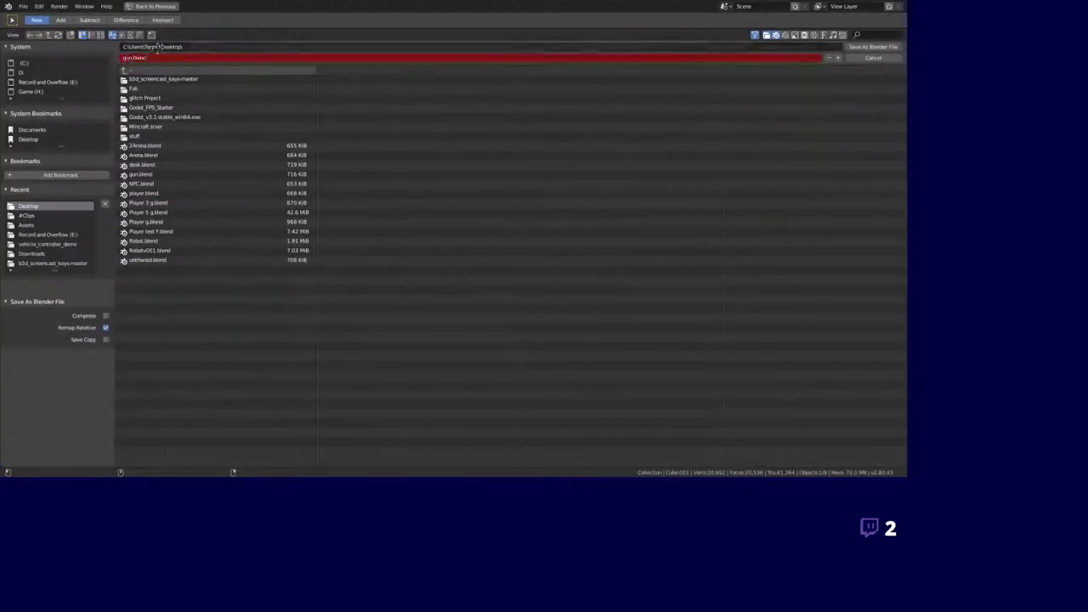
click(865, 46)
click(195, 7)
- Sculpt the forend with the Fill/Deepen brush
middle_drag(566, 281, 425, 280)
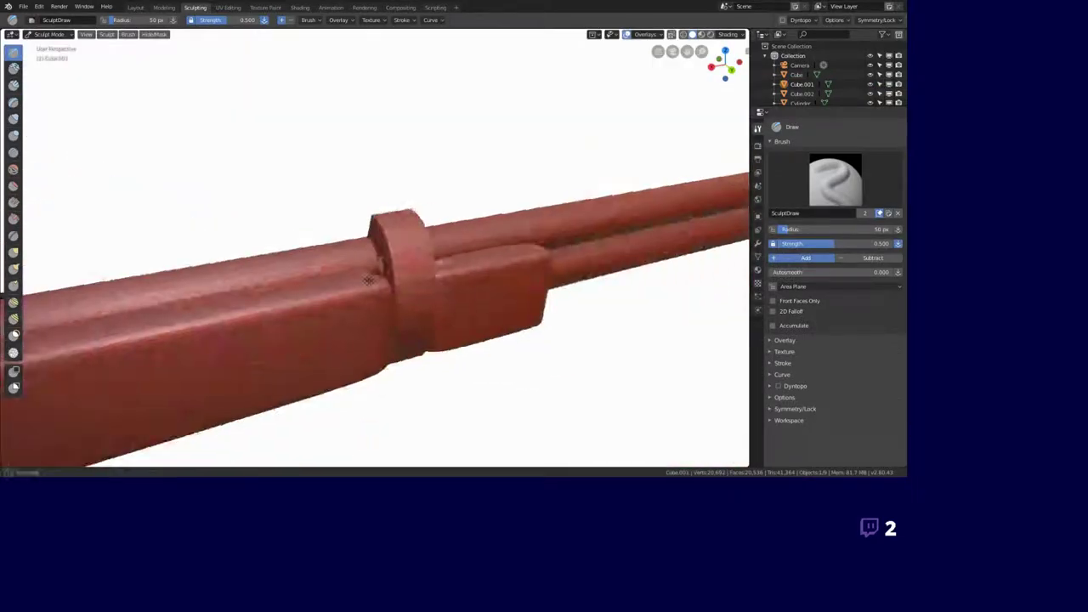
scroll(274, 283, up, 3)
scroll(274, 283, down, 3)
click(12, 202)
scroll(274, 284, down, 2)
mouse_move(289, 272)
middle_down()
mouse_move(357, 255)
mouse_move(311, 249)
mouse_move(254, 349)
middle_up()
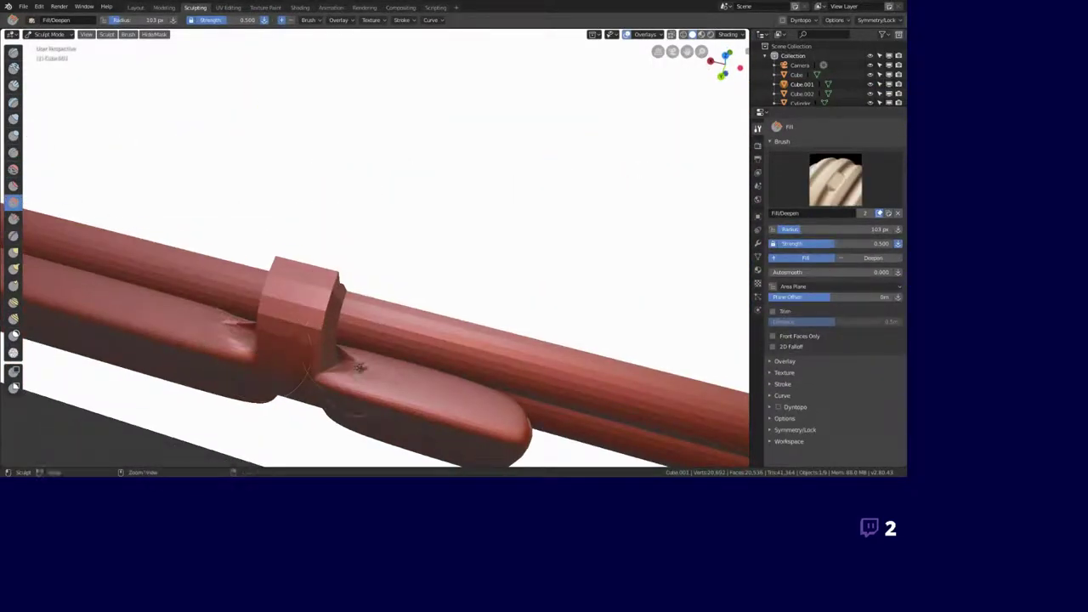
mouse_move(359, 367)
middle_down()
mouse_move(442, 280)
mouse_move(721, 187)
middle_up()
- Refine the forend with symmetry on, alternating the Draw and Smooth brushes
click(795, 410)
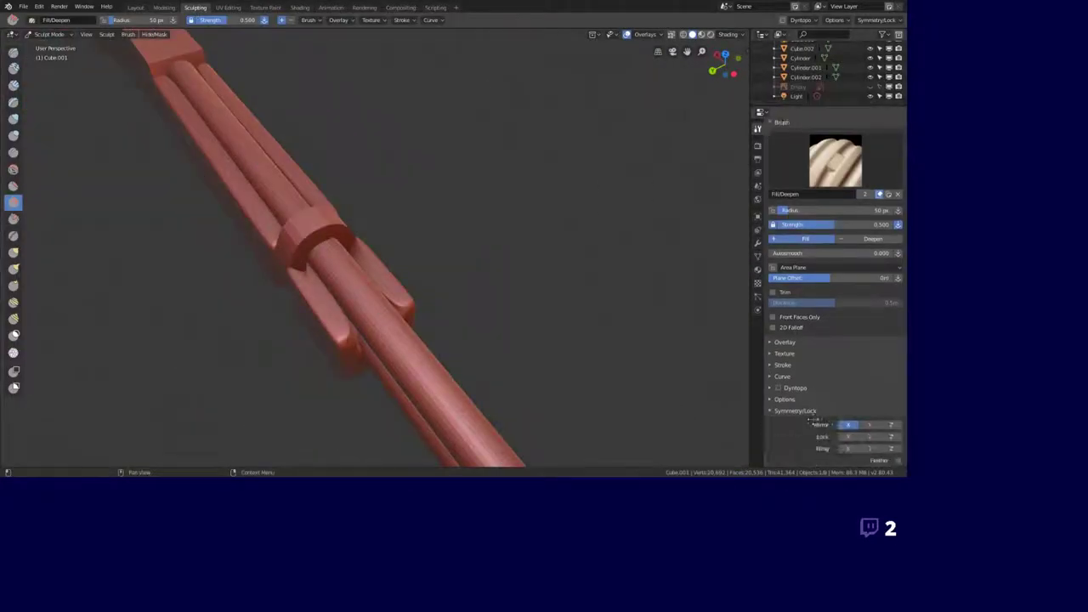
key(x)
mouse_move(383, 281)
middle_down()
mouse_move(323, 340)
mouse_move(237, 369)
mouse_move(331, 397)
mouse_move(332, 334)
mouse_move(193, 151)
mouse_move(379, 287)
mouse_move(421, 252)
mouse_move(376, 189)
mouse_move(368, 234)
mouse_move(211, 289)
mouse_move(422, 280)
middle_up()
key(shift+s)
key(x)
key(shift+s)
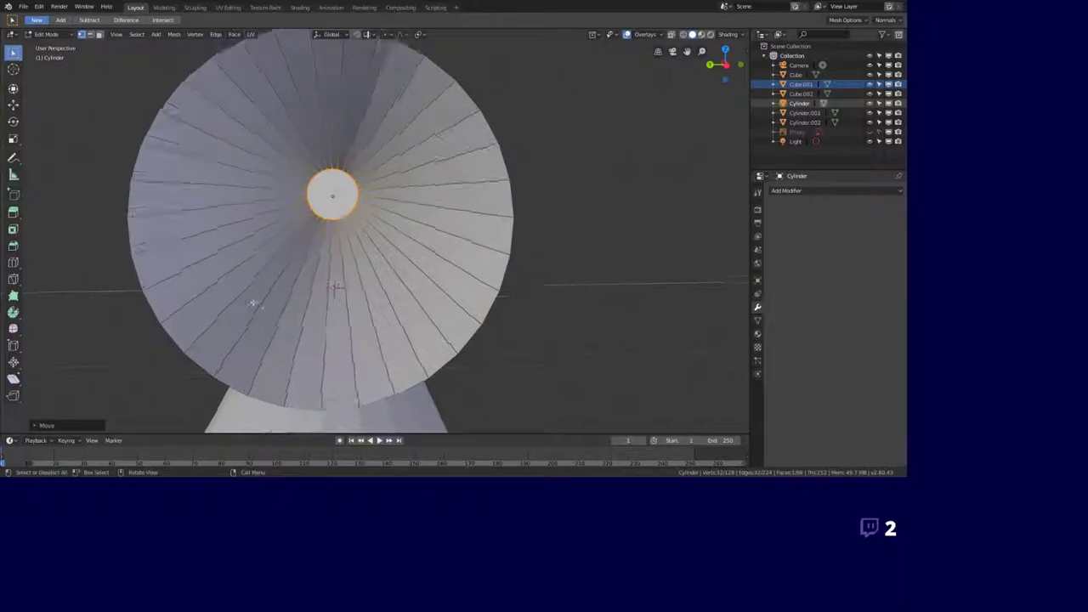
- Merge the cylinder's open end ring into a single centre vertex and return to Object Mode
right_click(323, 322)
click(301, 210)
key(ctrl+Tab)
click(388, 264)
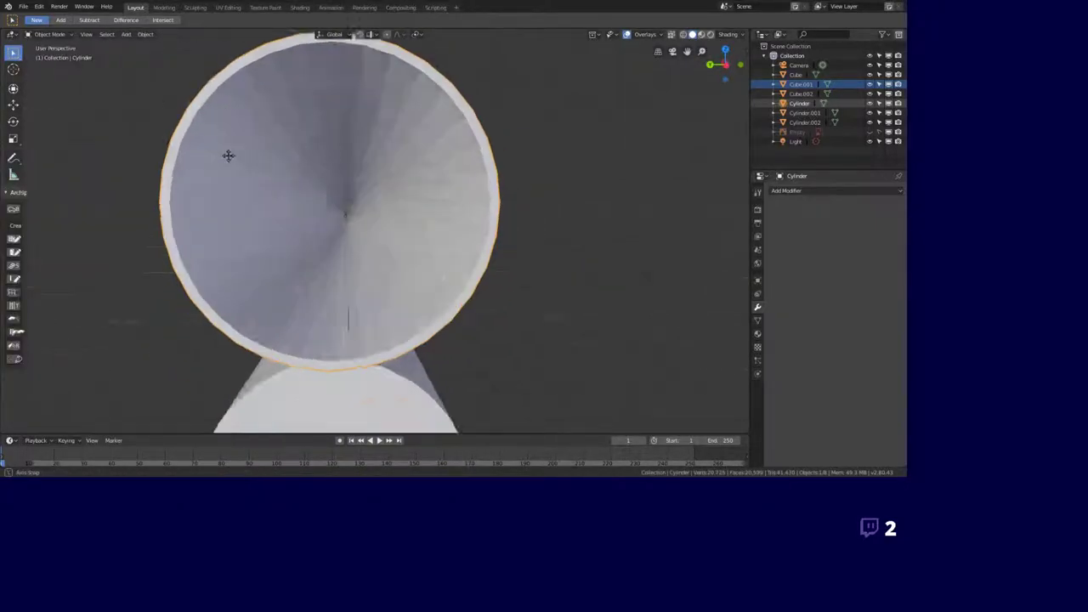
scroll(319, 210, down, 5)
- Try a Subdivision Surface on the stock, then undo it
click(436, 243)
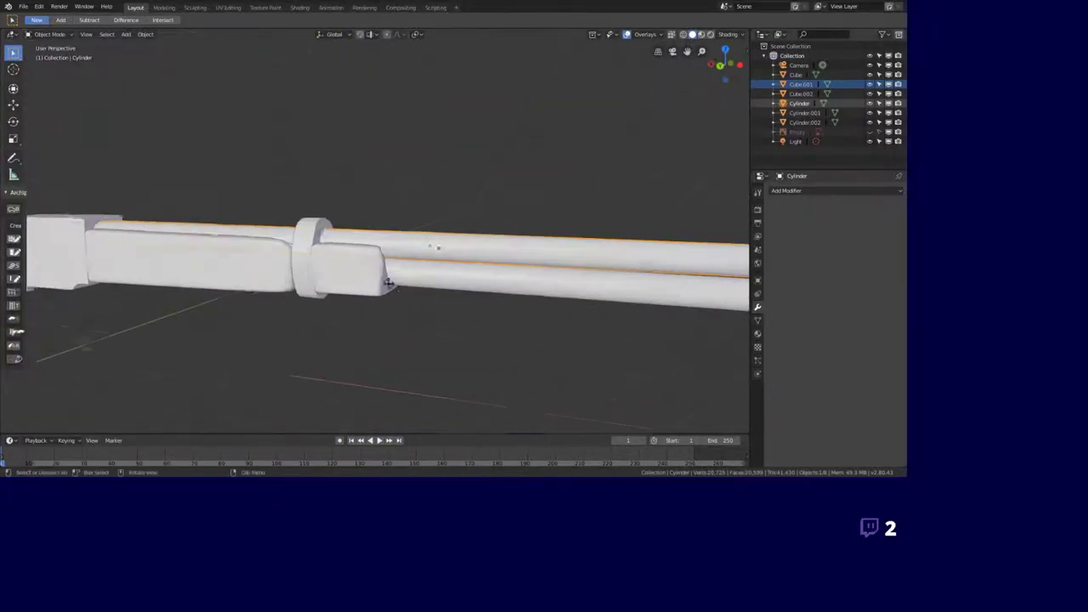
mouse_move(436, 244)
middle_down()
mouse_move(519, 285)
mouse_move(480, 192)
mouse_move(315, 250)
mouse_move(396, 254)
middle_up()
click(396, 254)
click(833, 191)
click(712, 263)
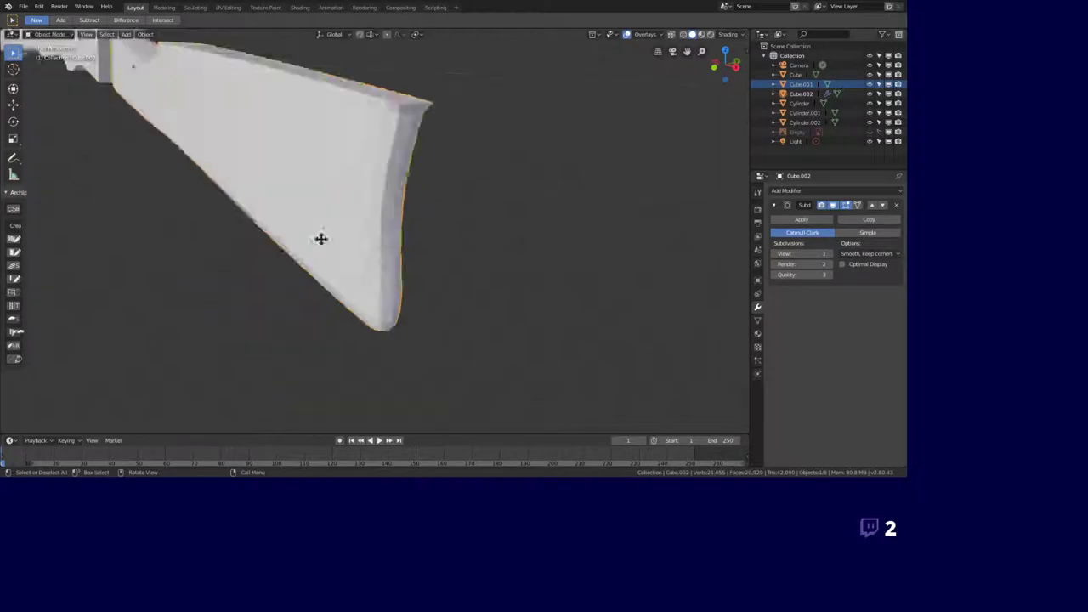
mouse_move(711, 262)
middle_down()
mouse_move(320, 238)
mouse_move(425, 287)
mouse_move(318, 106)
middle_up()
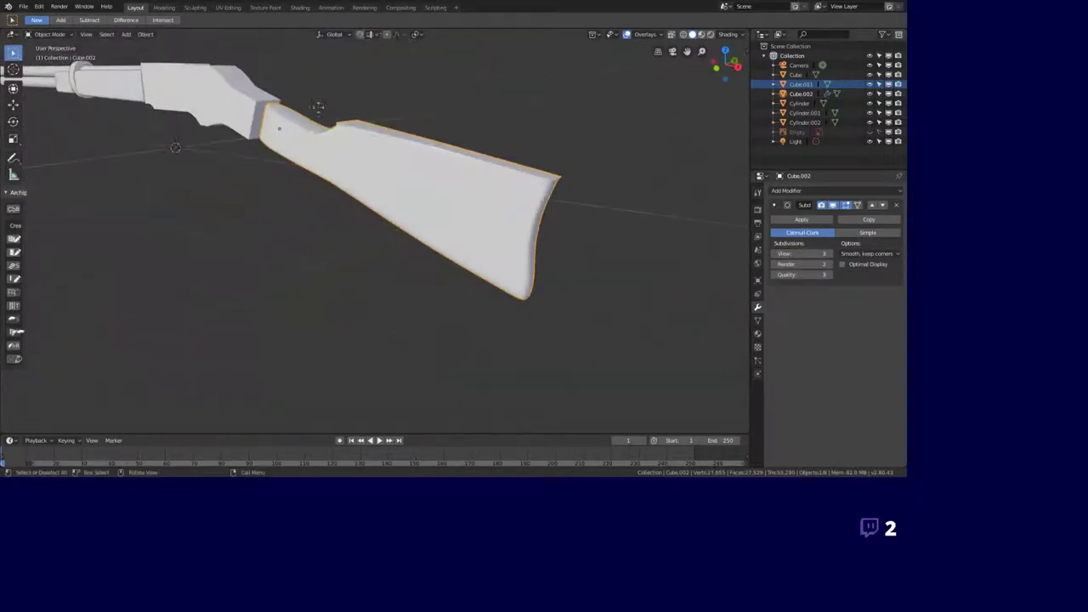
key(ctrl+z)
scroll(488, 167, up, 3)
- Move a butt-end edge of the stock along the X axis in front view
key(Tab)
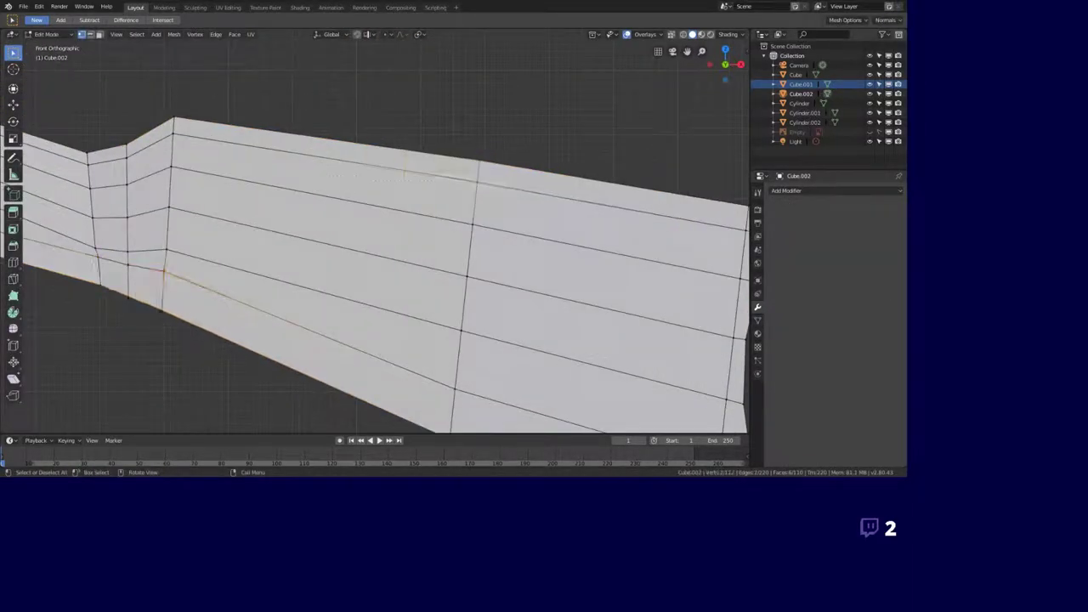
key(KP_1)
click(403, 160)
key(g)
key(x)
click(403, 157)
middle_drag(403, 157, 348, 160)
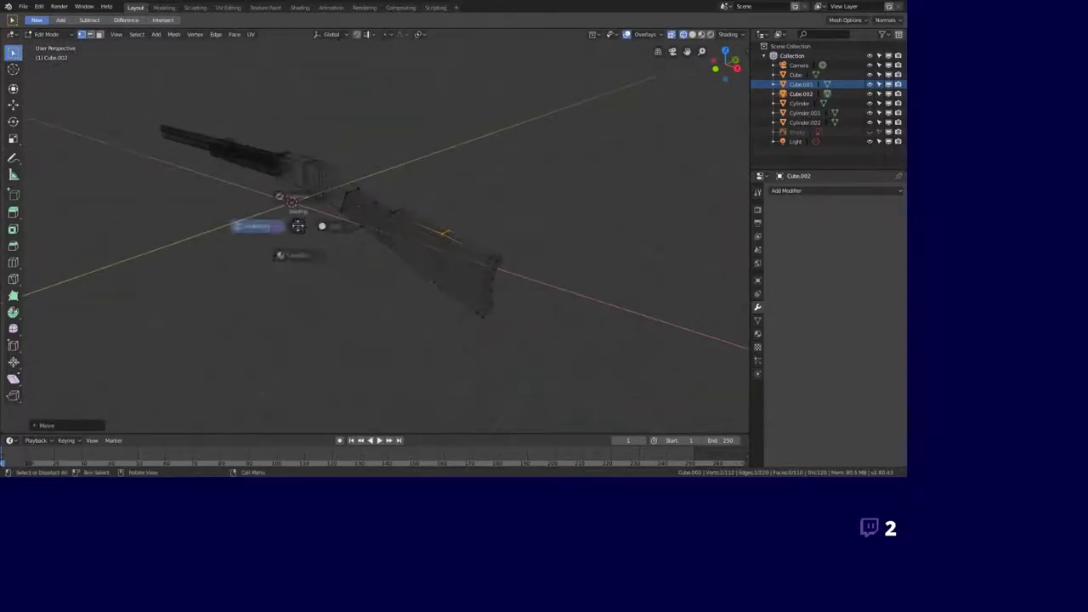
- Extrude the stock's butt end face outward and return to Object Mode
click(252, 226)
scroll(347, 260, up, 3)
scroll(376, 138, up, 3)
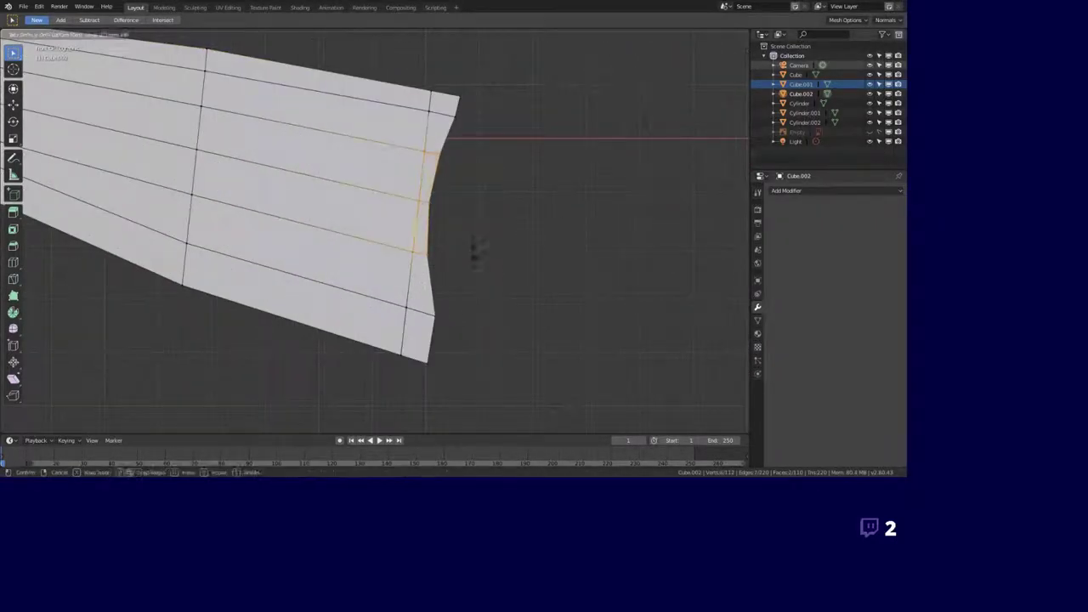
key(e)
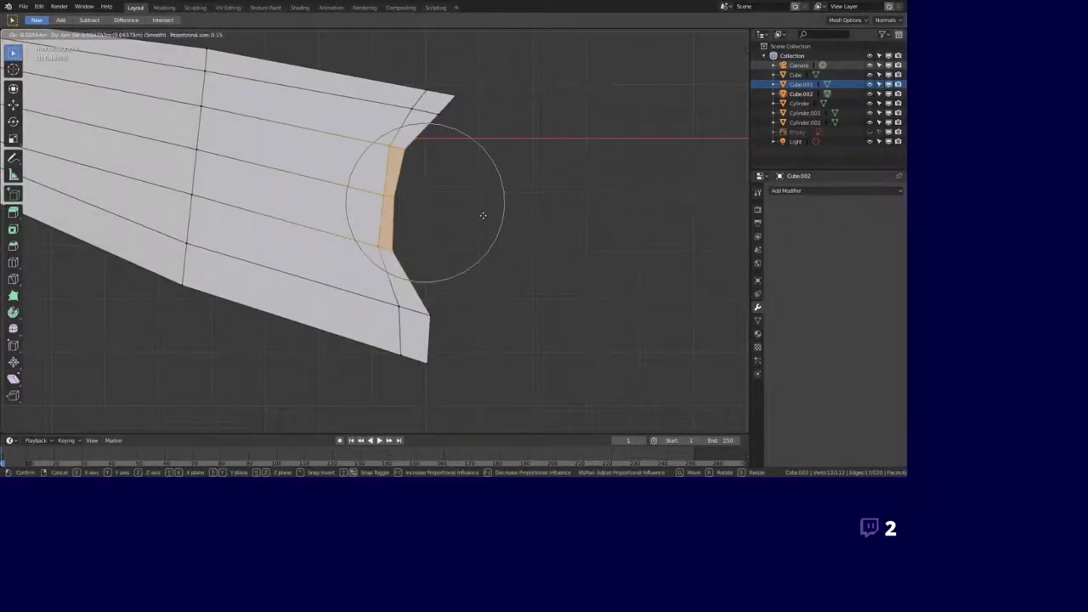
click(482, 215)
scroll(483, 215, down, 3)
key(Tab)
- Add a Subdivision Surface modifier to the reshaped stock
click(683, 272)
click(837, 190)
click(706, 331)
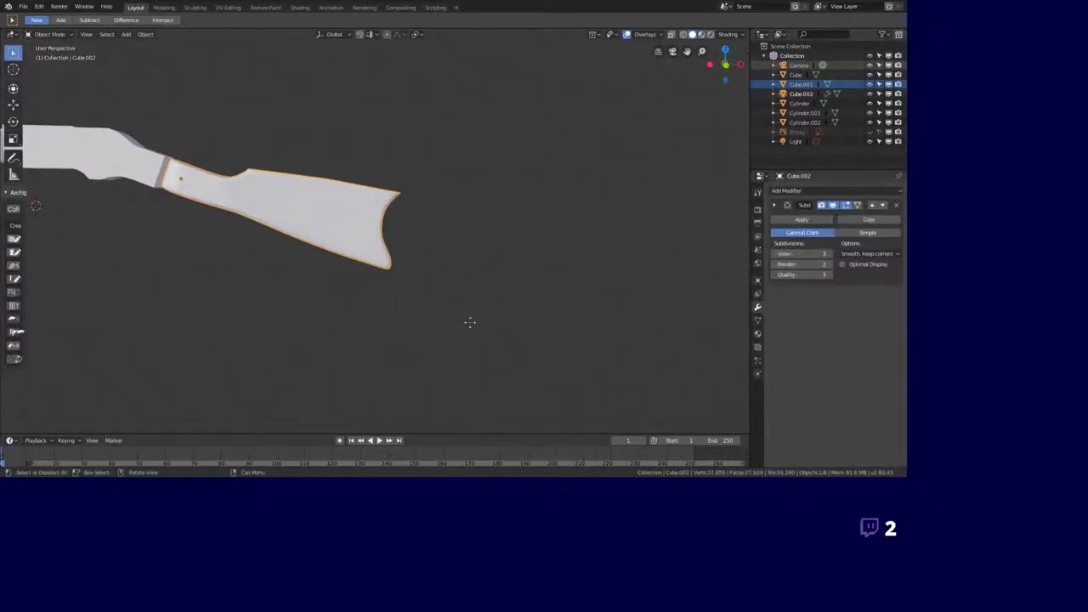
scroll(469, 322, up, 5)
scroll(219, 165, down, 5)
scroll(377, 230, up, 5)
- Select the receiver and save the file with Ctrl+S
click(376, 230)
scroll(396, 165, down, 5)
key(ctrl+s)
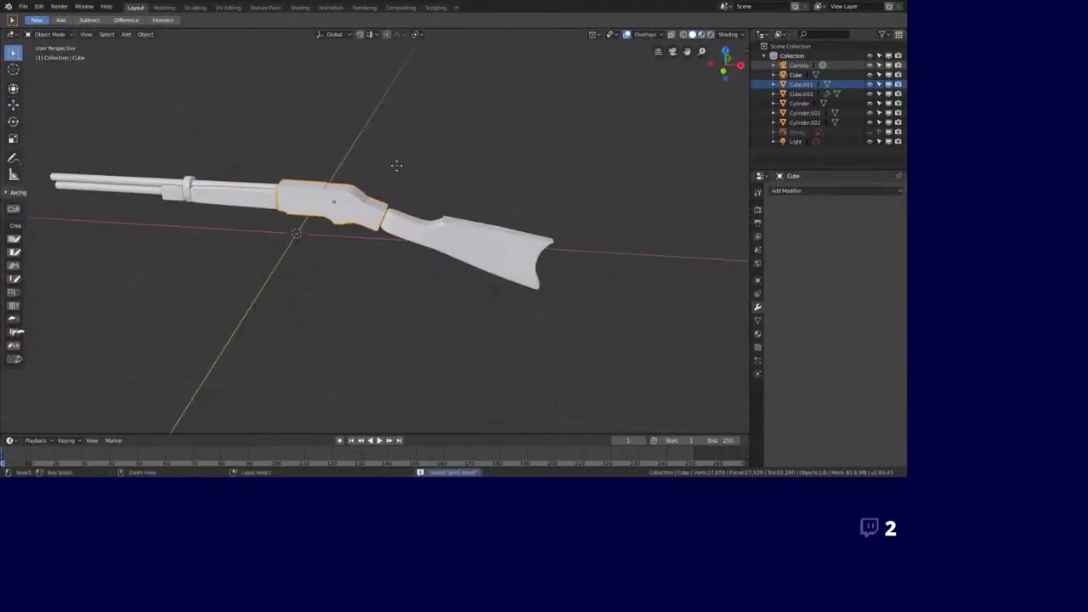
scroll(396, 164, up, 5)
middle_drag(396, 165, 299, 193)
scroll(300, 192, up, 3)
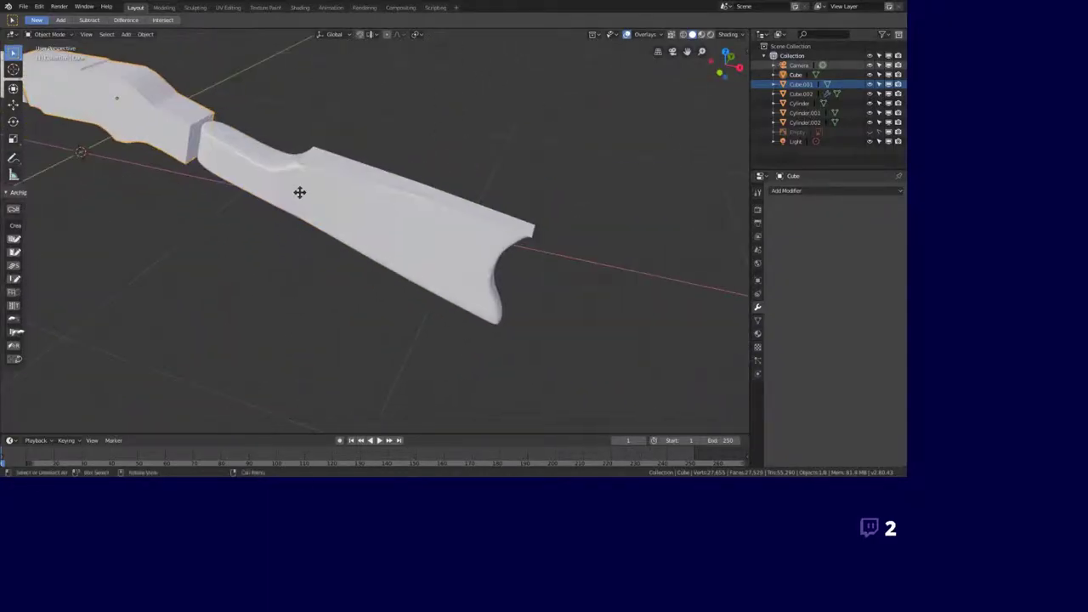
scroll(492, 214, up, 3)
scroll(491, 213, down, 5)
mouse_move(491, 213)
middle_down()
mouse_move(396, 198)
mouse_move(371, 371)
middle_up()
scroll(430, 223, up, 3)
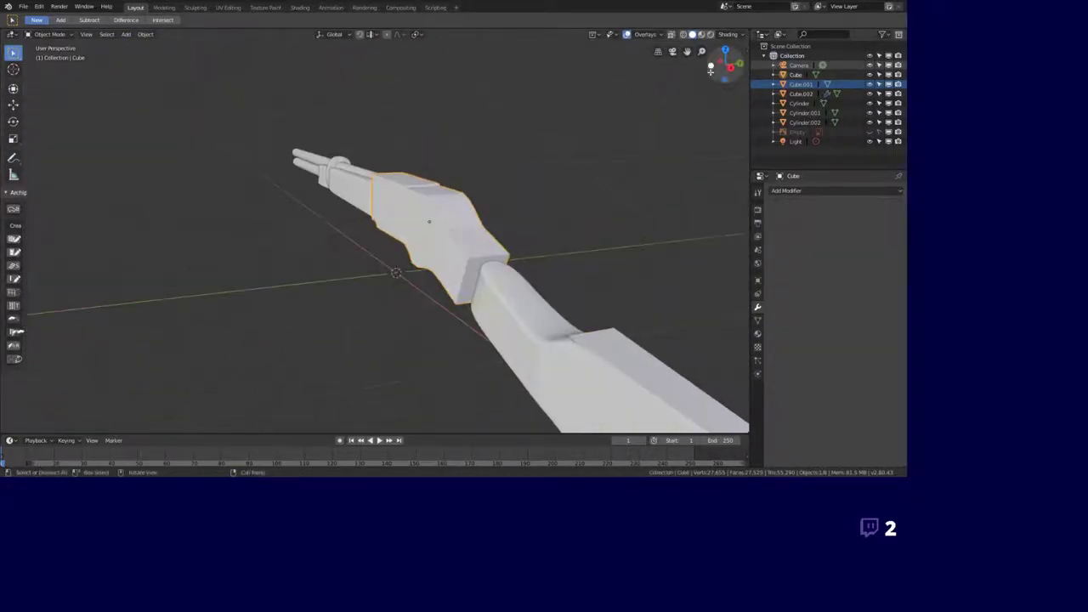
- Enter Edit Mode on the receiver Cube in front orthographic view
key(KP_1)
scroll(499, 222, up, 3)
key(Tab)
middle_drag(499, 221, 340, 255)
scroll(340, 254, down, 5)
scroll(182, 183, up, 4)
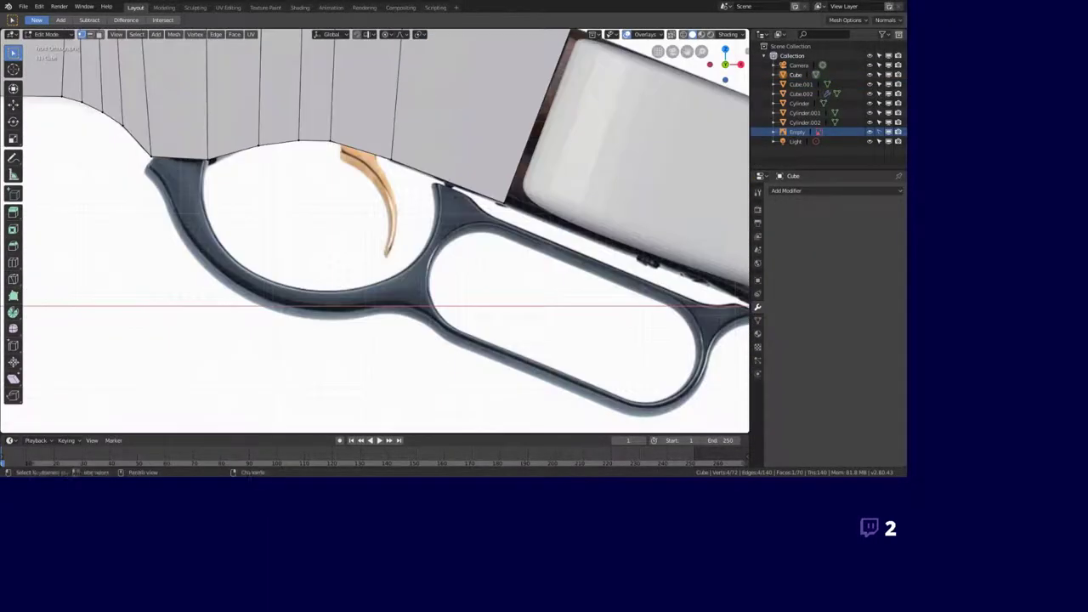
scroll(183, 183, up, 2)
- Add a grid mesh at the 3D cursor inside the receiver's mesh
key(shift+a)
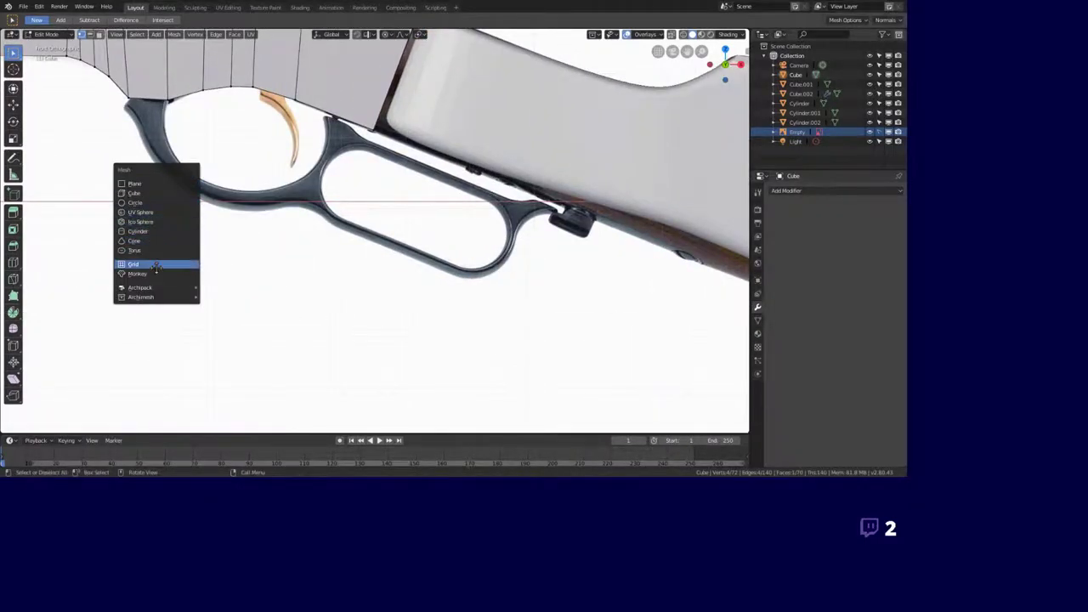
click(164, 183)
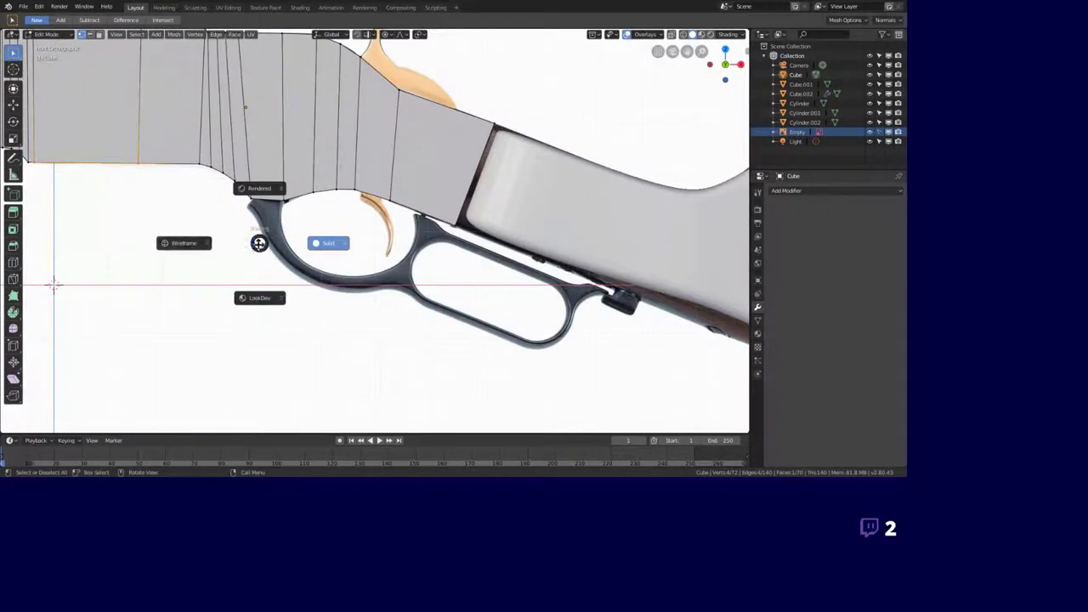
middle_drag(250, 366, 274, 265)
key(KP_1)
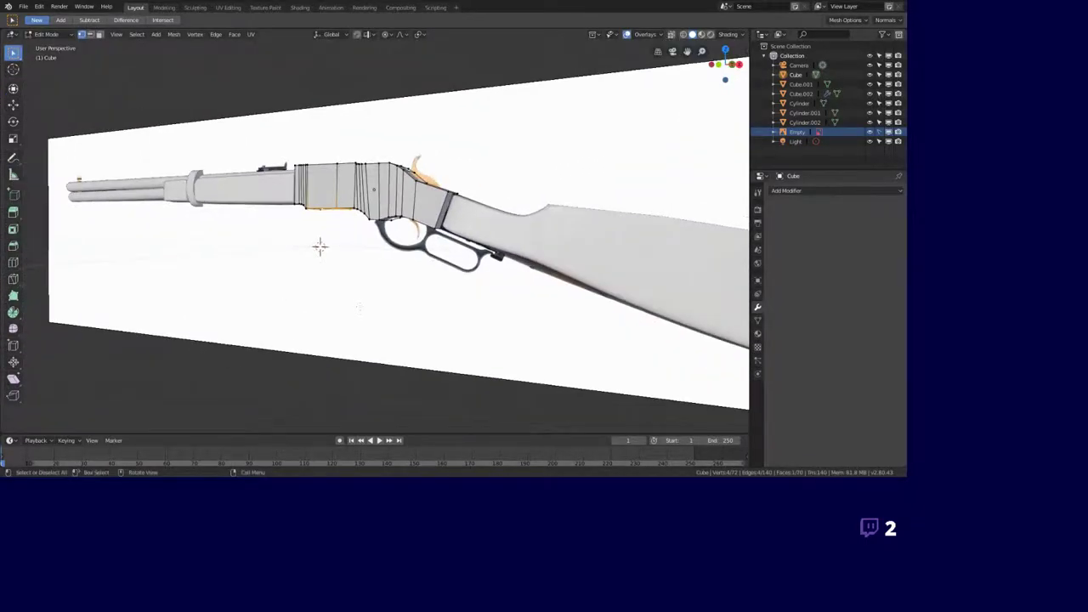
scroll(318, 246, up, 4)
scroll(368, 158, up, 3)
scroll(367, 157, down, 3)
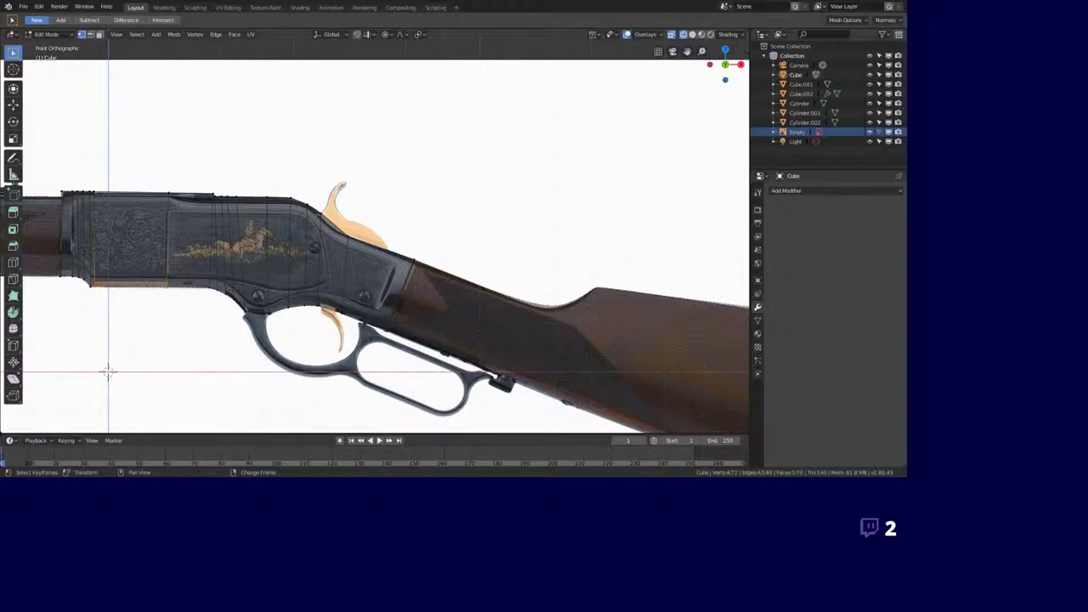
- Add the cutaway diagram as a reference image in front view
scroll(108, 371, down, 8)
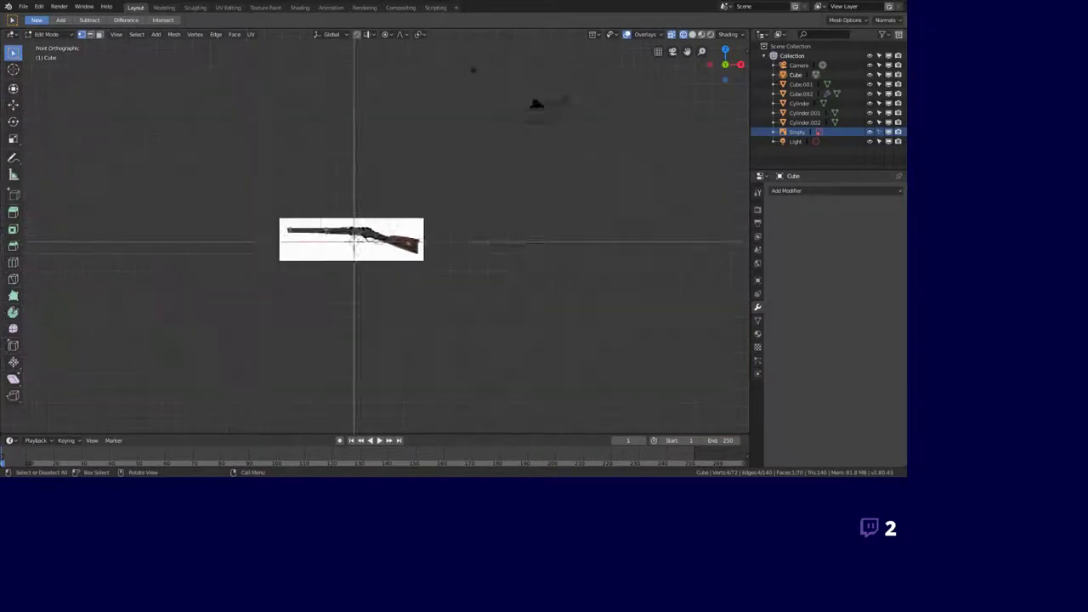
middle_drag(107, 371, 255, 212)
key(KP_1)
scroll(255, 213, down, 2)
shift+middle_drag(212, 136, 245, 188)
scroll(247, 188, up, 3)
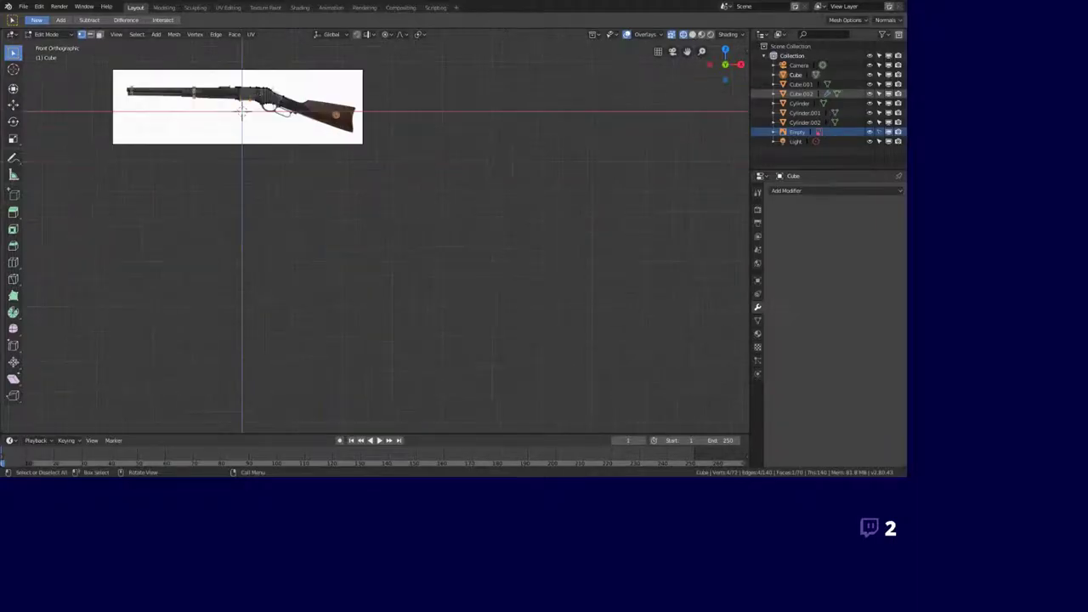
scroll(246, 235, down, 4)
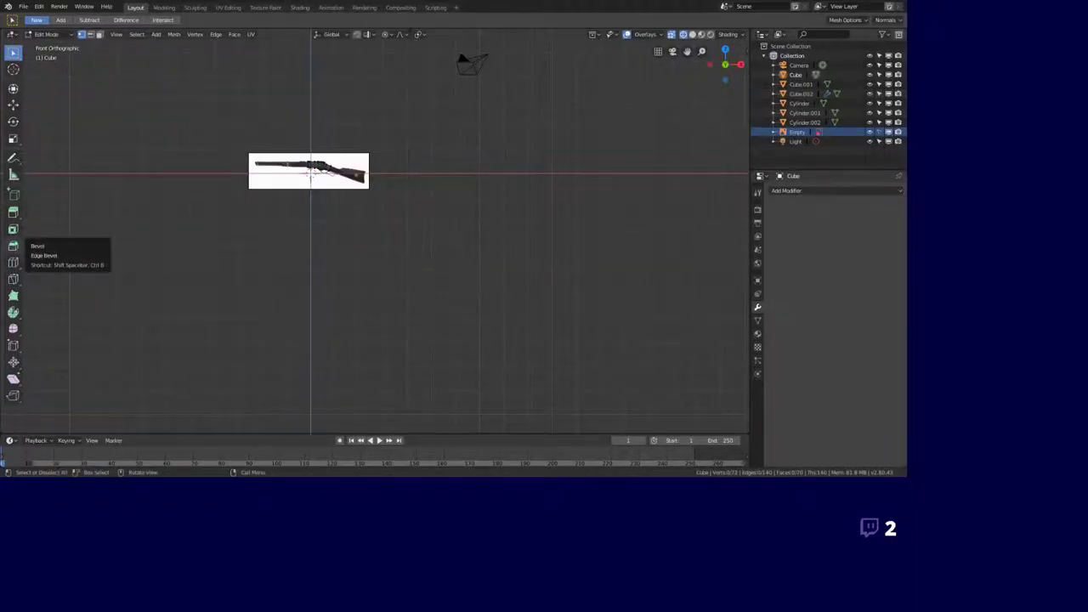
scroll(62, 357, down, 4)
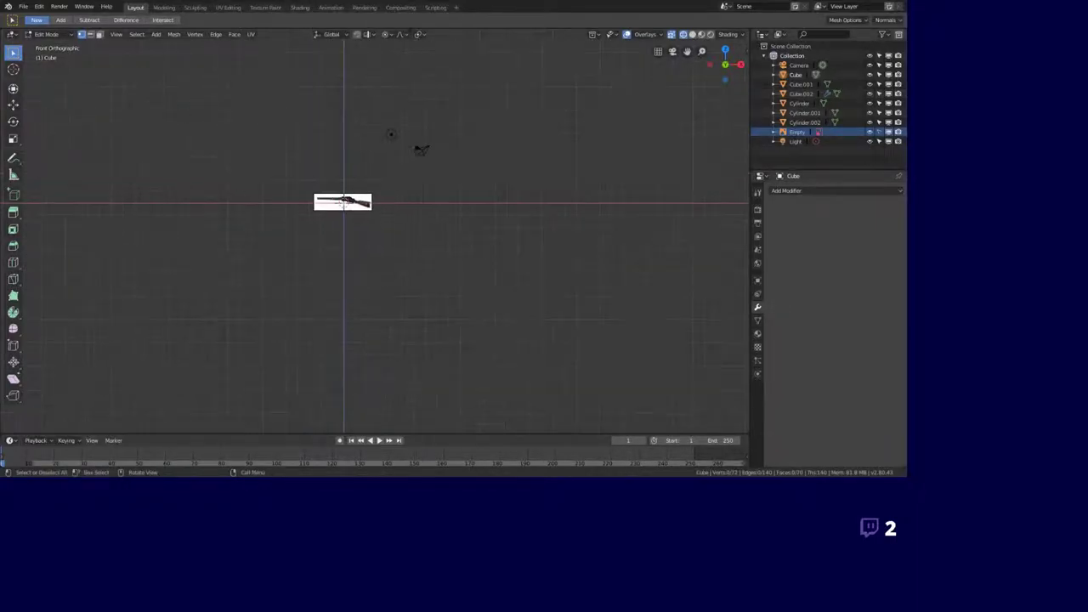
scroll(255, 255, up, 9)
key(Tab)
- Rotate the cutaway reference 180° around the Z axis
right_click(277, 336)
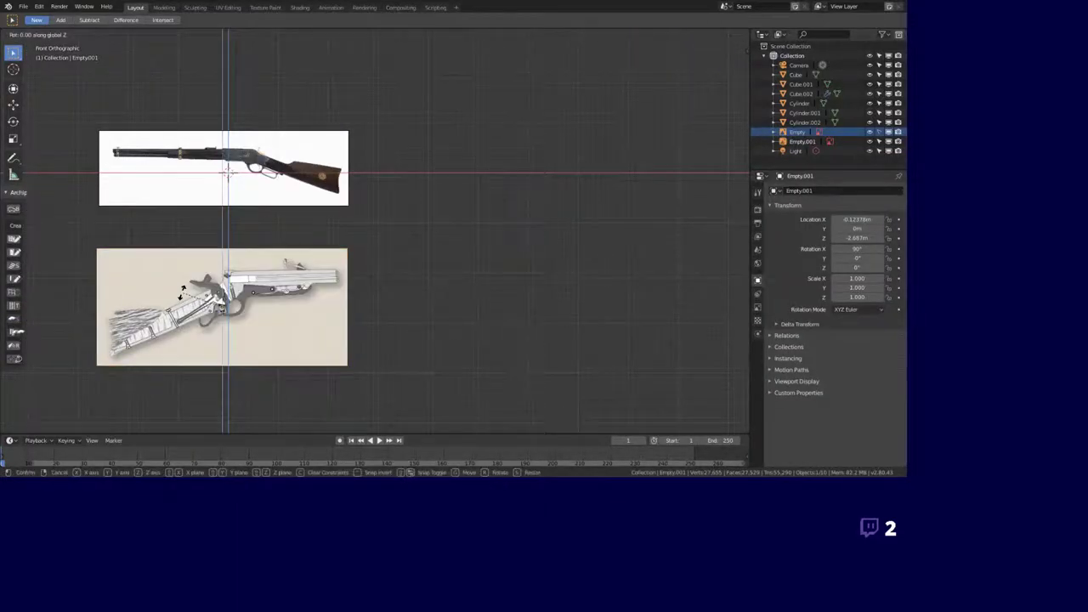
key(r)
key(z)
key(1)
key(8)
key(0)
key(Return)
- Position the cutaway below the photo and move Empty.001 out of the collection
key(g)
scroll(330, 233, down, 3)
scroll(330, 233, up, 3)
click(330, 233)
scroll(329, 233, up, 3)
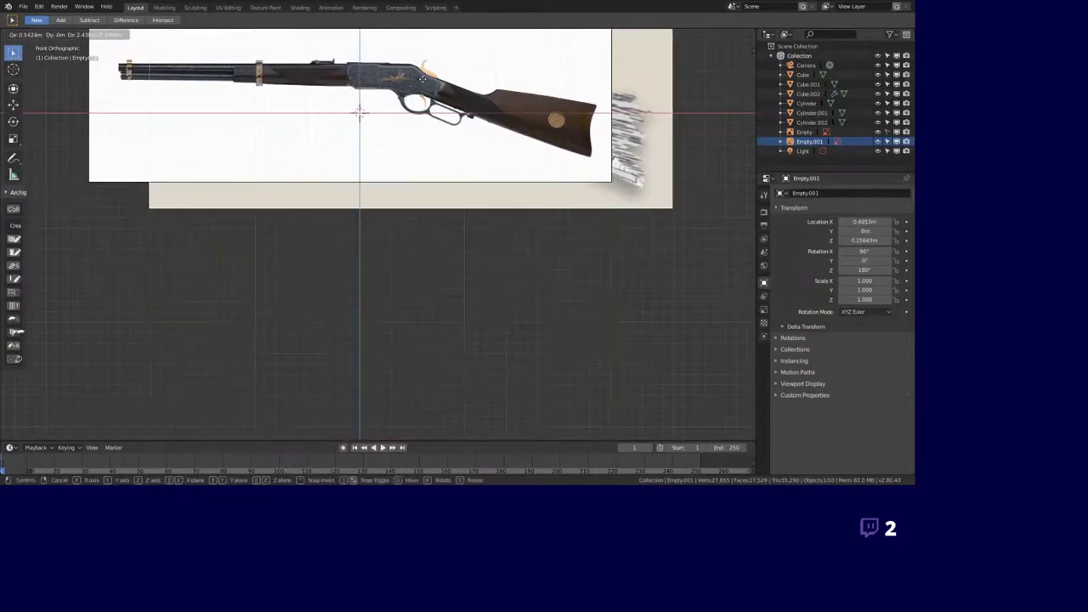
key(g)
click(603, 310)
drag(809, 141, 799, 46)
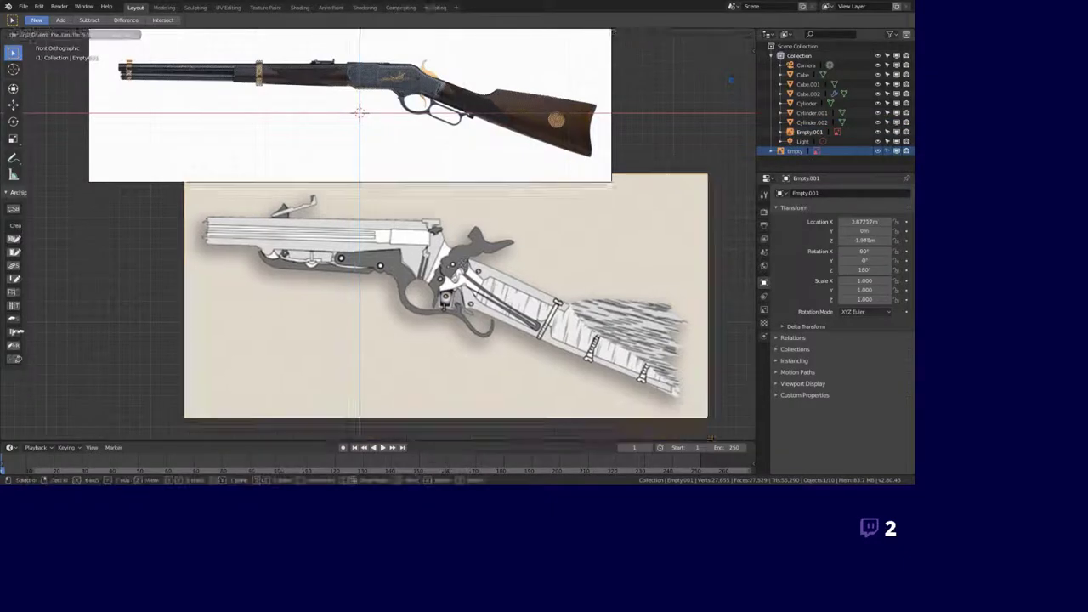
drag(538, 270, 457, 246)
- Scale the cutaway to 0.442, hide the photo reference, place it behind the receiver, and add a cube
key(s)
click(400, 280)
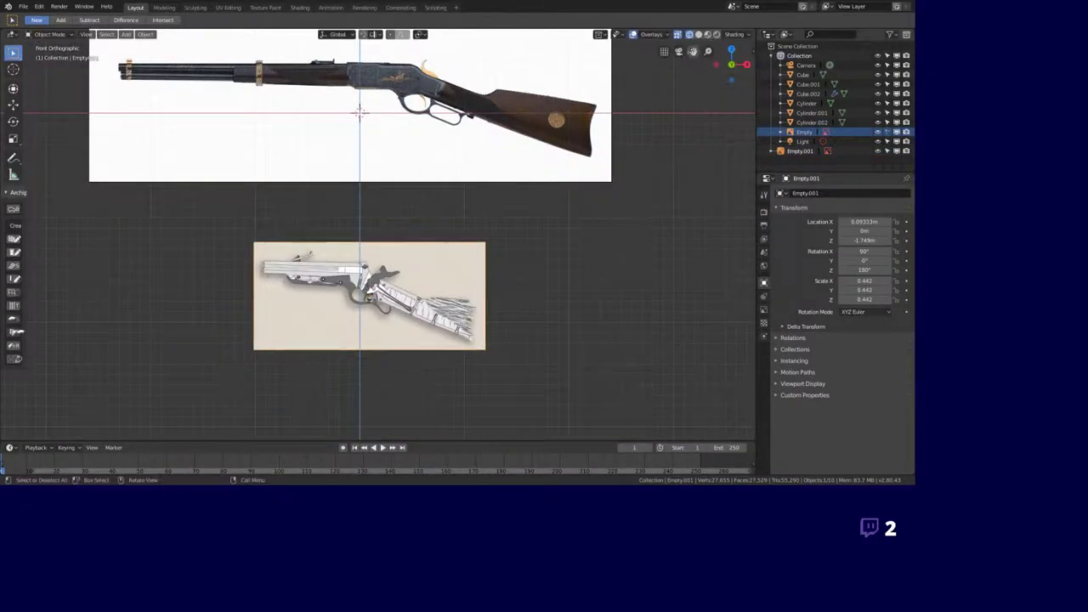
click(878, 132)
scroll(449, 85, up, 3)
key(g)
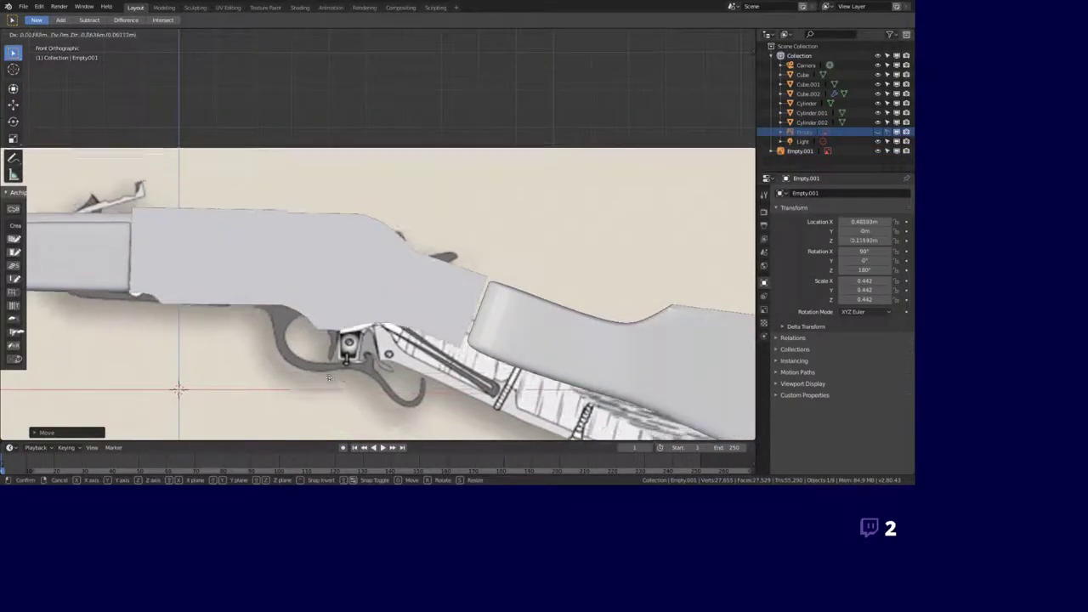
click(329, 379)
key(shift+d)
- Resize the new cube and enter its Edit Mode in front view
key(s)
click(278, 366)
middle_drag(278, 367, 357, 280)
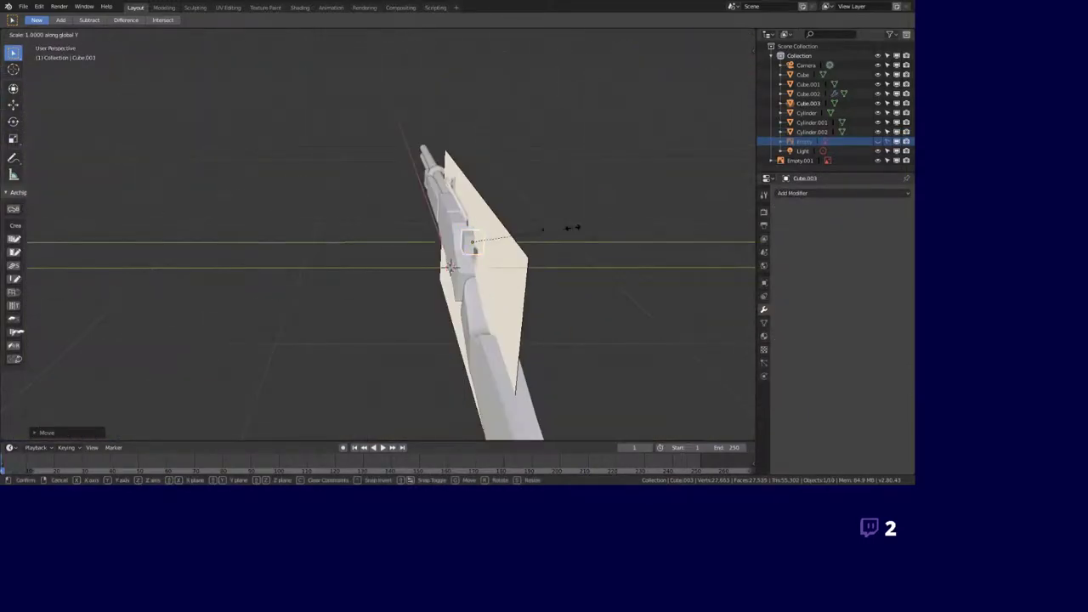
key(KP_1)
scroll(463, 143, up, 5)
key(Tab)
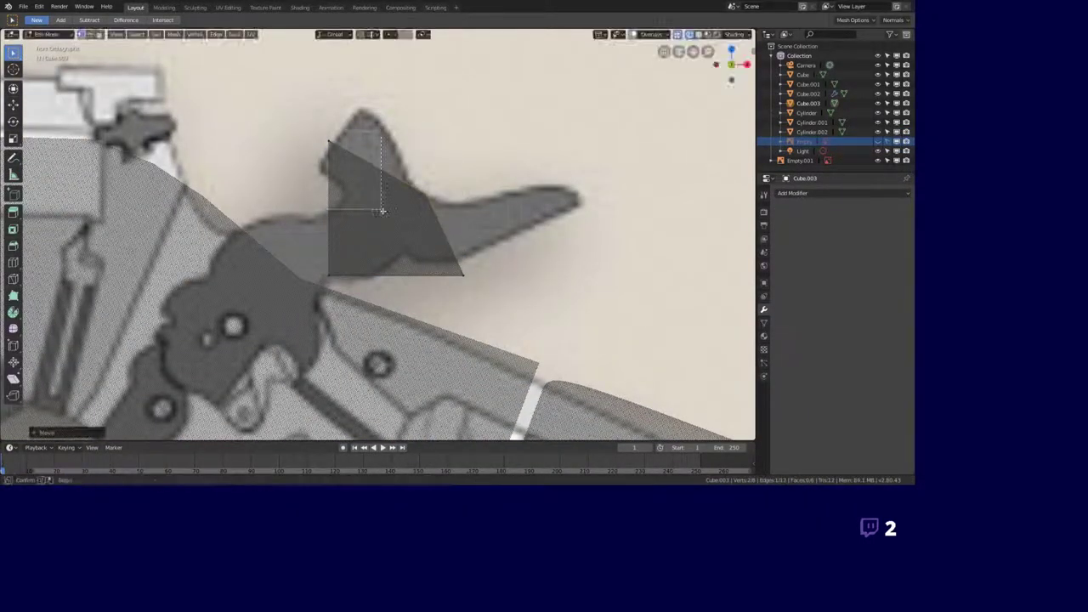
- Extrude the hammer spur, taper its top to a point, and extend the front vertices along the cutaway
key(e)
click(313, 85)
key(s)
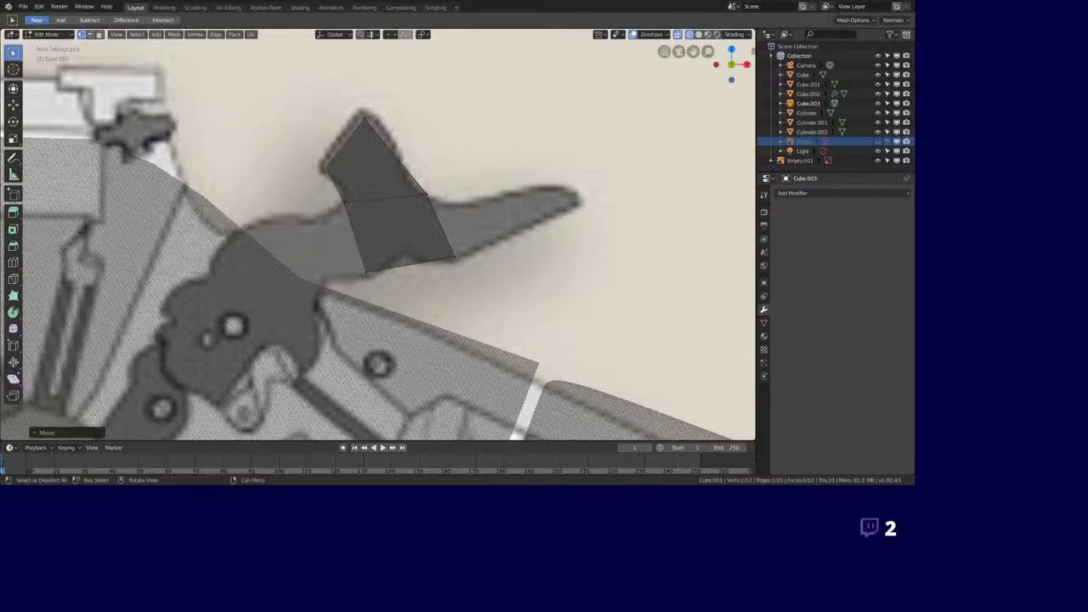
key(g)
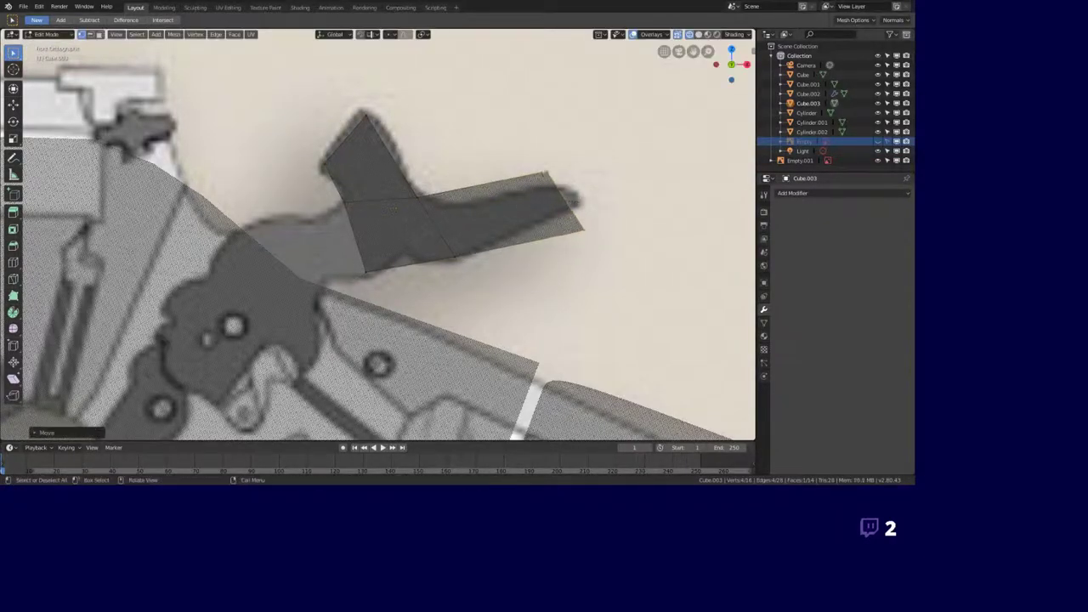
scroll(357, 255, up, 1)
drag(312, 185, 401, 351)
key(e)
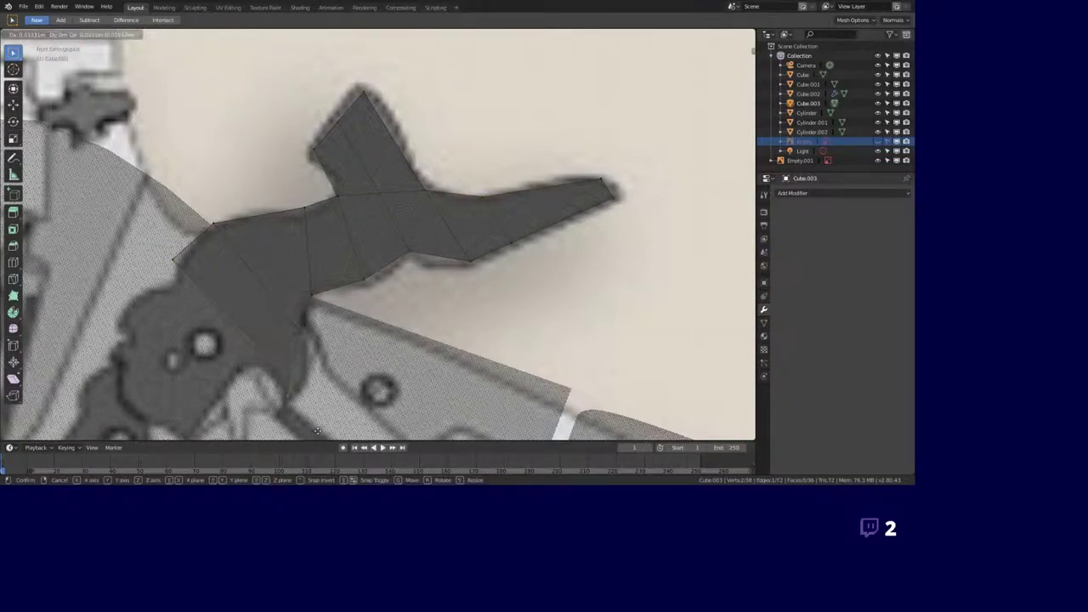
scroll(212, 262, down, 3)
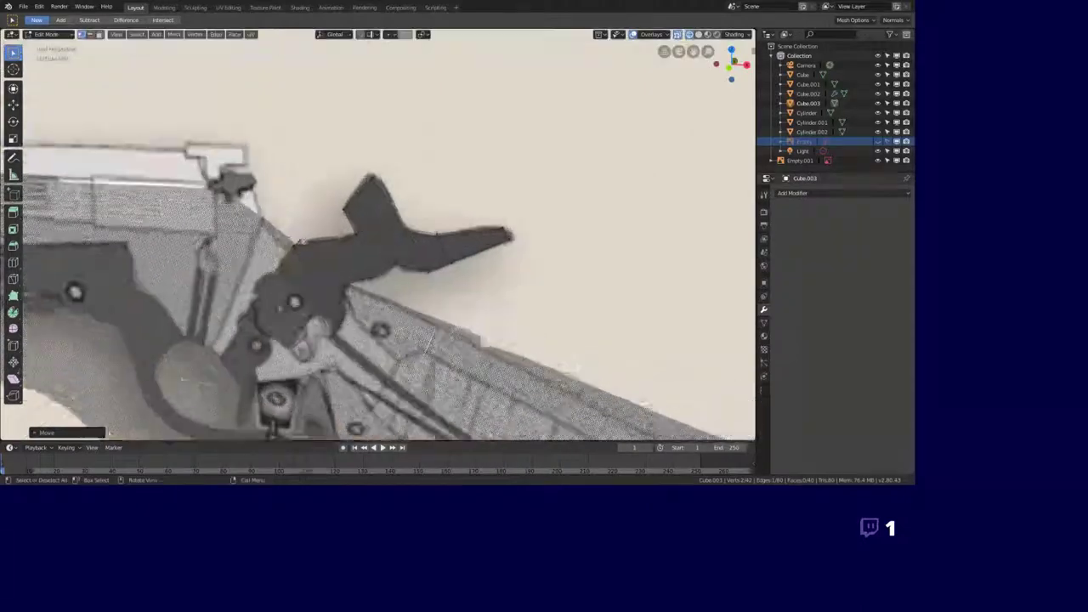
mouse_move(212, 262)
middle_down()
mouse_move(387, 270)
mouse_move(459, 216)
mouse_move(527, 214)
middle_up()
- Select the whole hammer mesh and scale it down to fit the rifle
key(a)
key(s)
click(510, 212)
scroll(527, 214, up, 4)
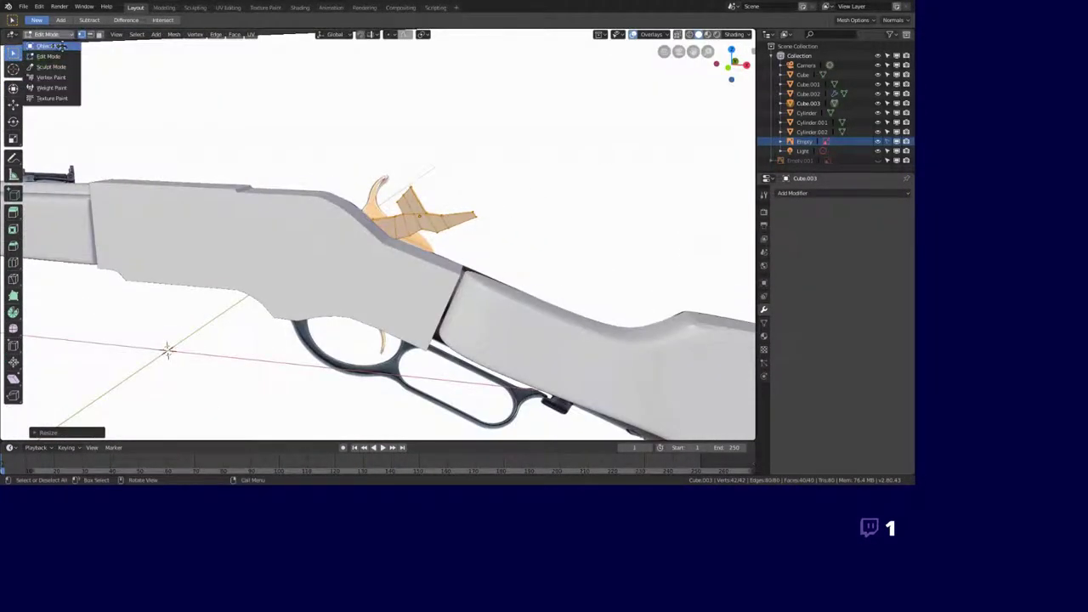
key(s)
- Move the hammer over the reference hammer in the Right Ortho side view, then zoom in on it
key(Tab)
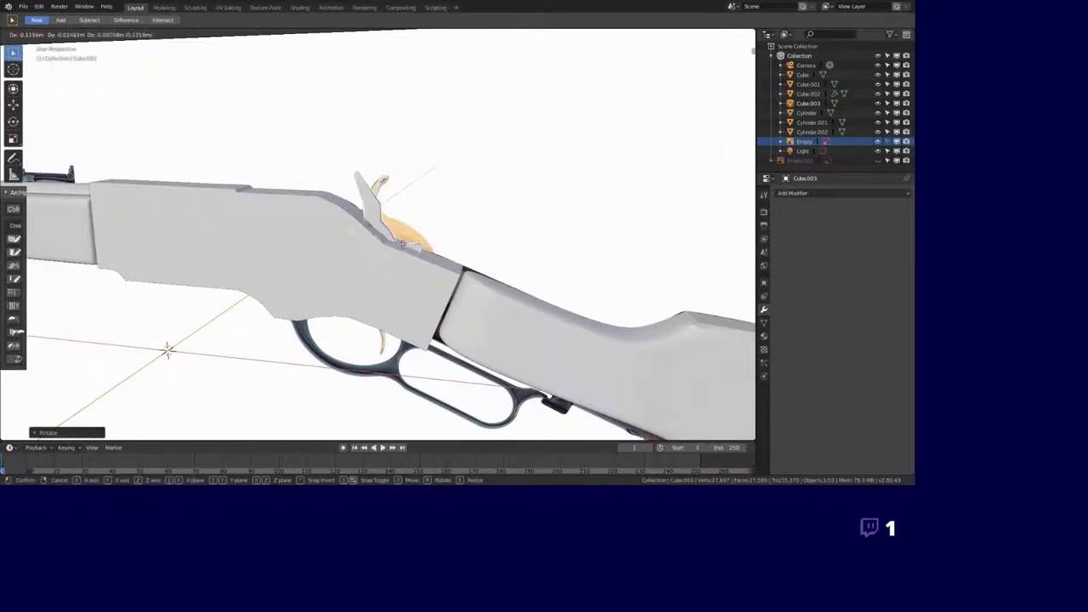
key(g)
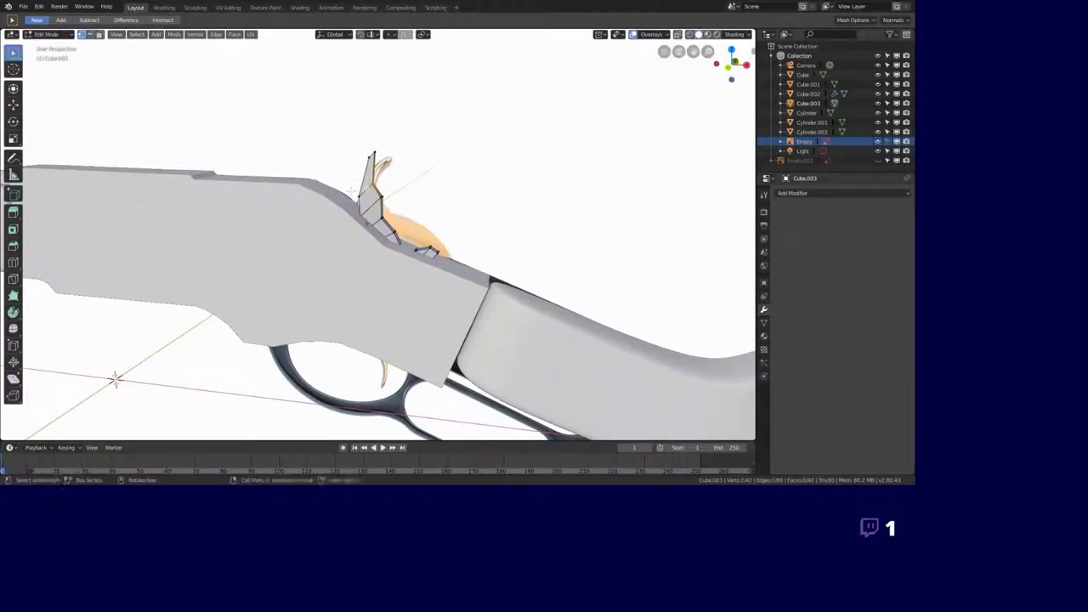
key(KP_3)
key(g)
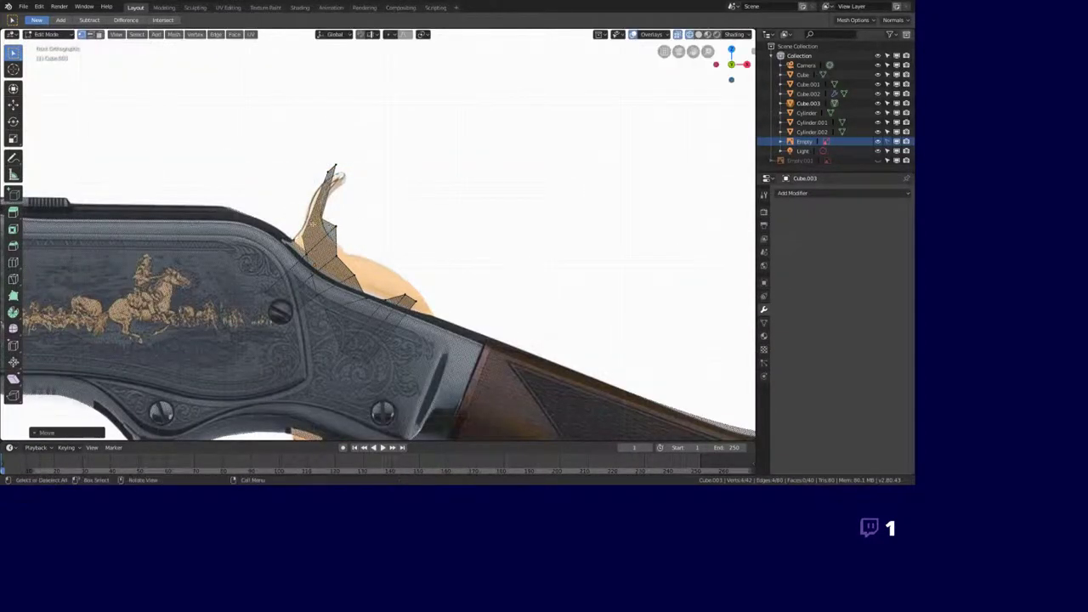
key(Escape)
middle_drag(336, 176, 527, 335)
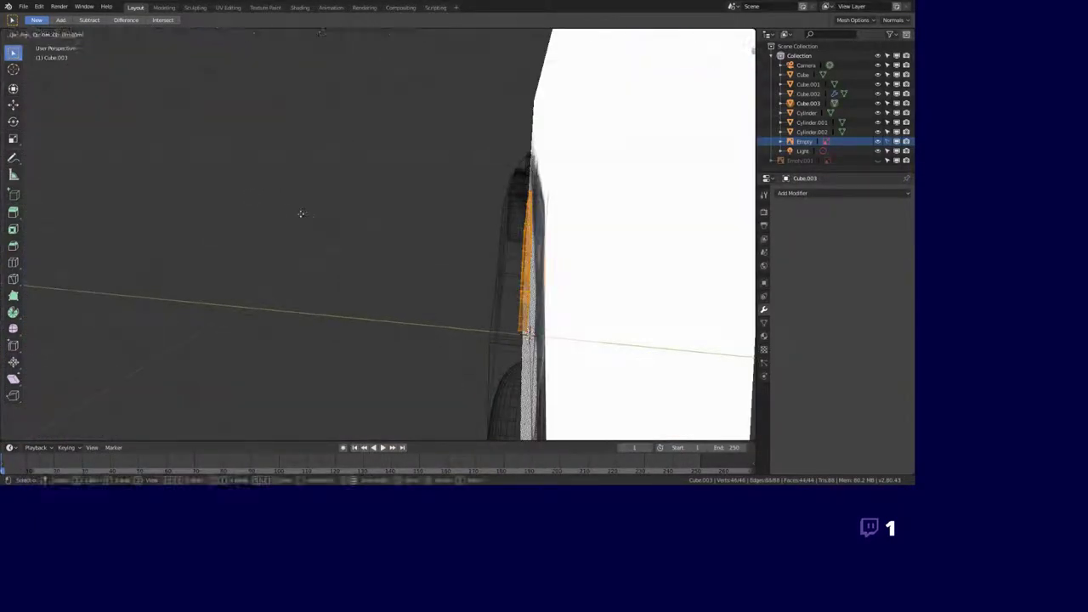
key(KP_3)
key(shift+b)
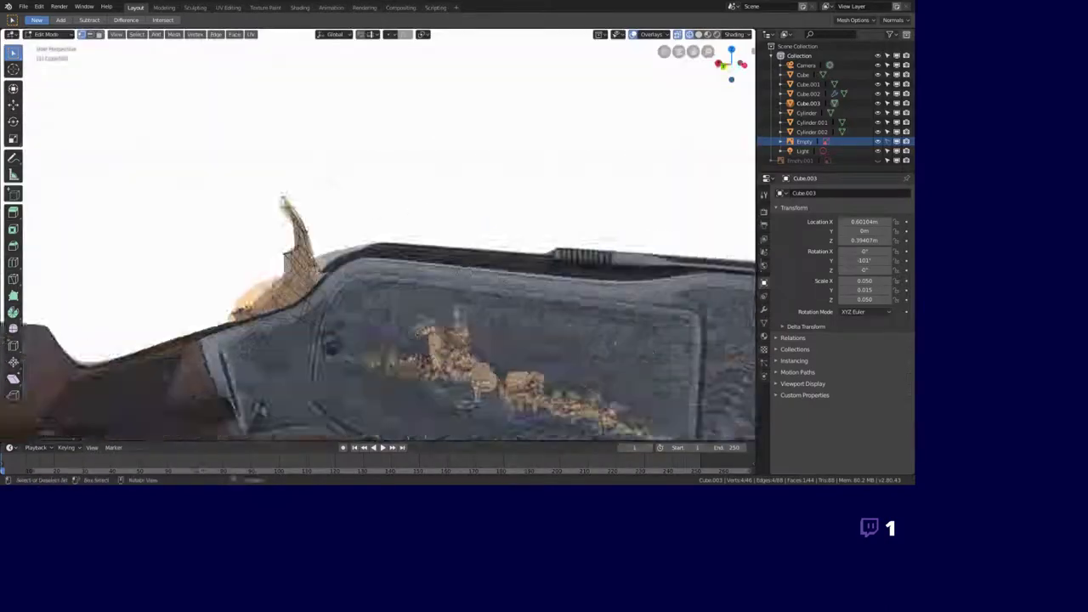
drag(430, 167, 543, 357)
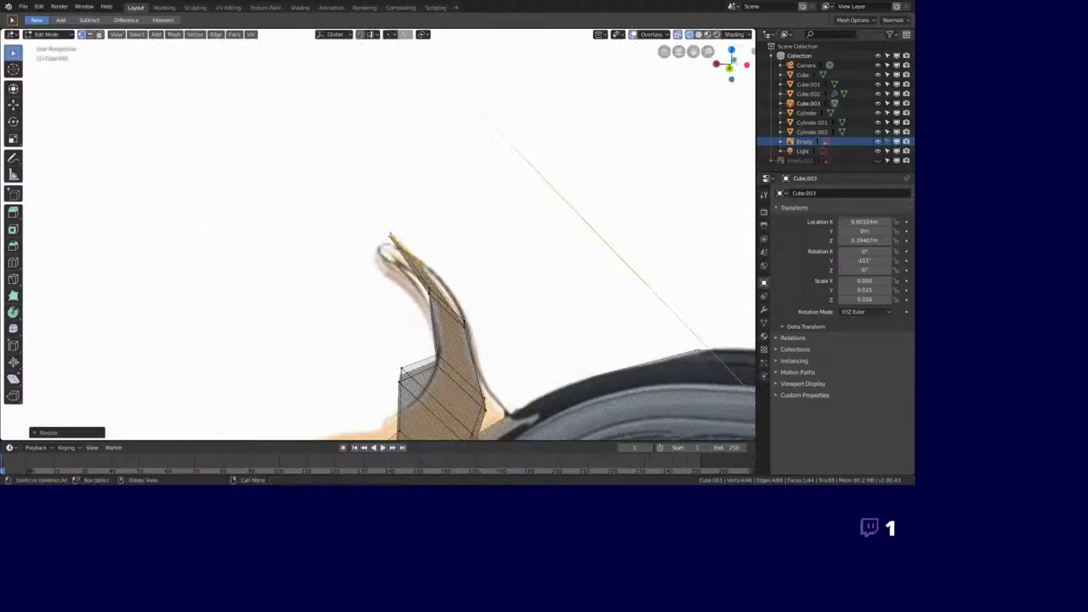
- Adjust the hammer's size and position against the reference, checking the fit in perspective
key(g)
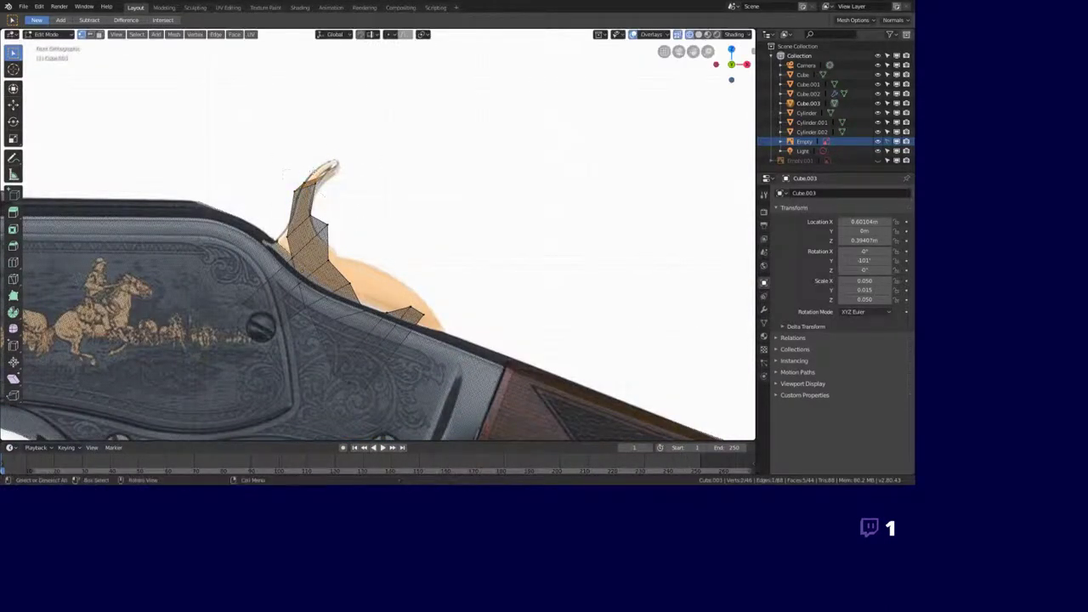
scroll(327, 182, up, 4)
click(322, 223)
middle_drag(322, 223, 255, 288)
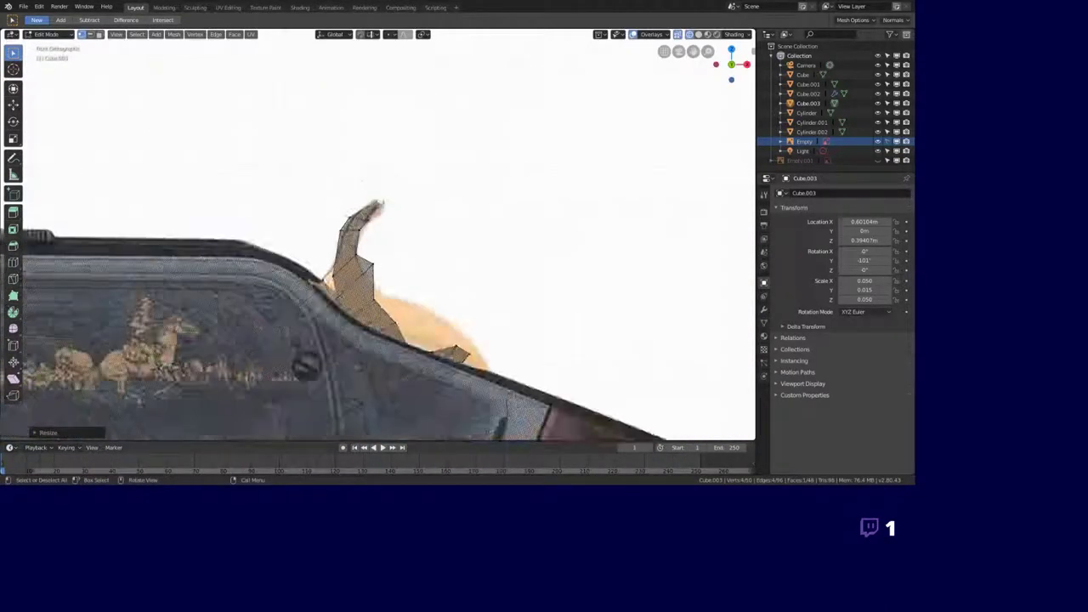
scroll(378, 238, up, 3)
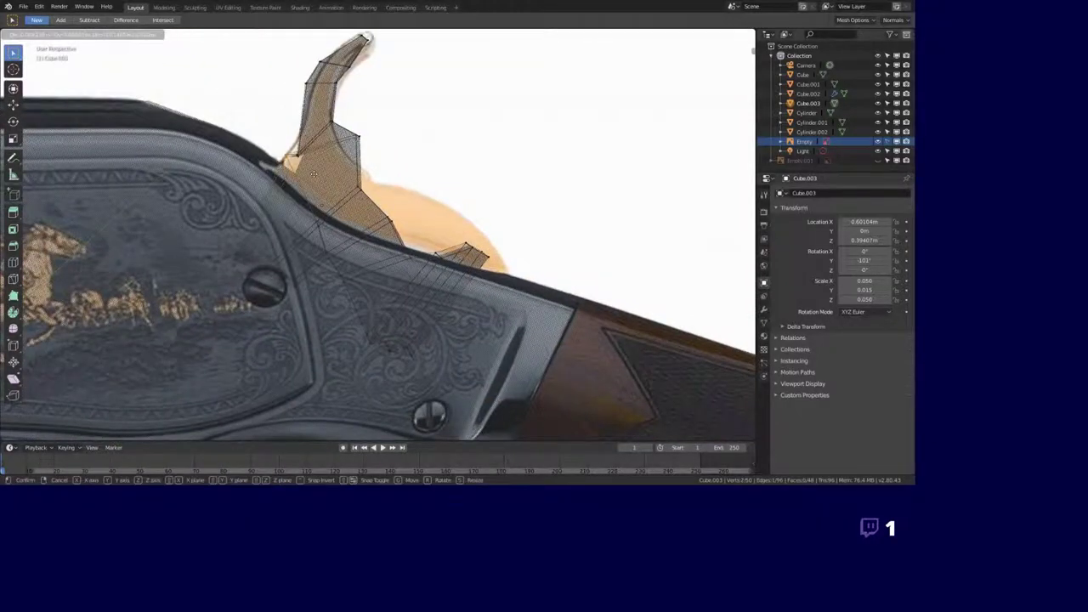
click(313, 174)
click(304, 209)
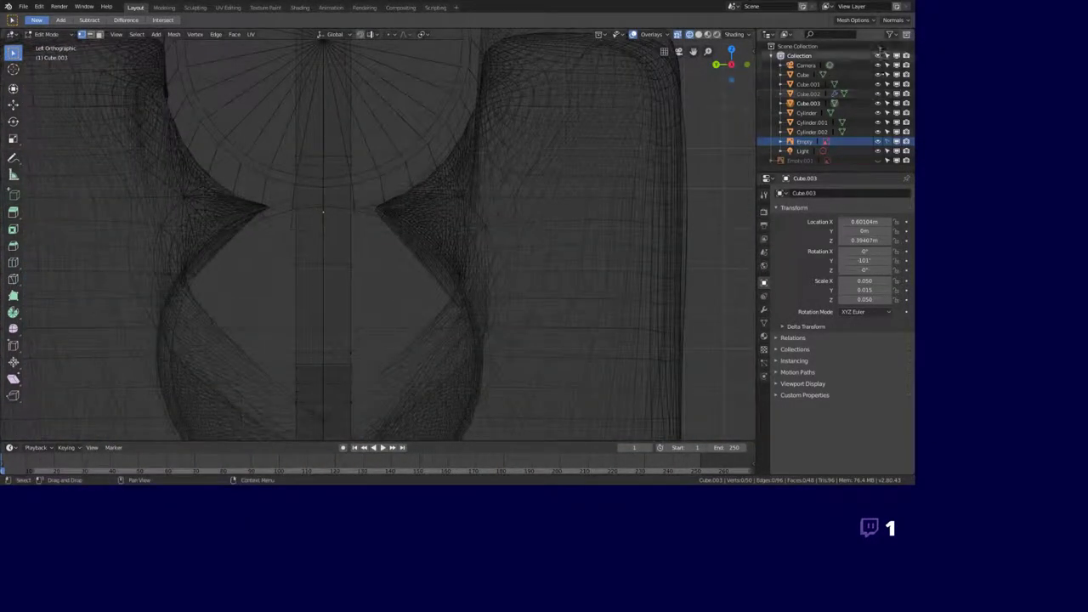
- Inspect the hammer in local view, then lower it on Z to 0.33565 m into the receiver's top
key(KP_Divide)
middle_drag(367, 238, 374, 221)
right_click(463, 213)
click(489, 230)
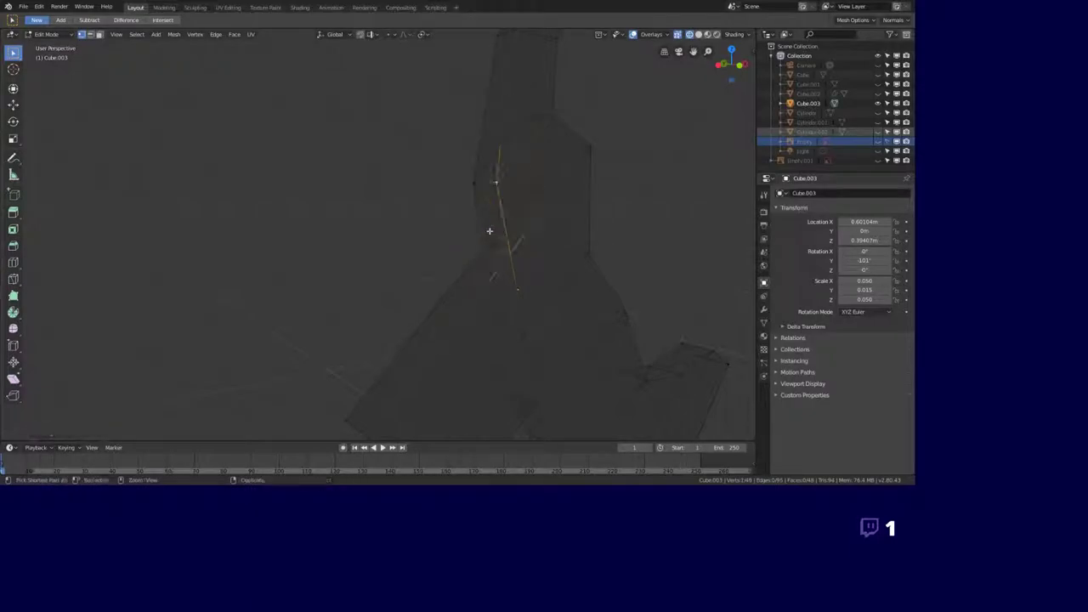
key(KP_Divide)
key(z)
click(442, 252)
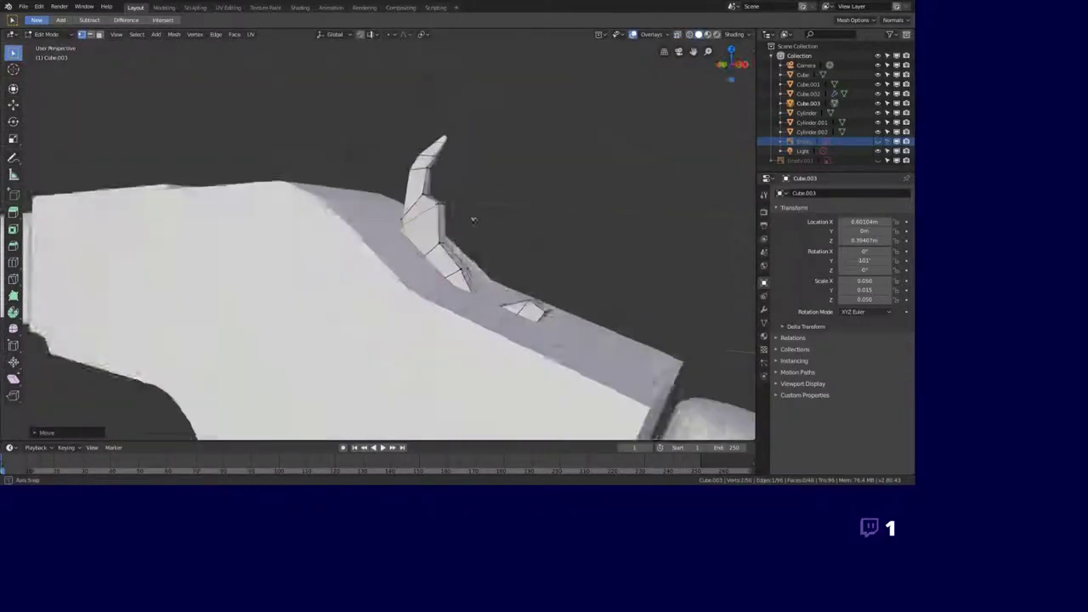
key(g)
click(444, 234)
scroll(486, 250, down, 4)
- In front view, select the whole hammer mesh and reshape it with a proportional move
scroll(486, 250, down, 3)
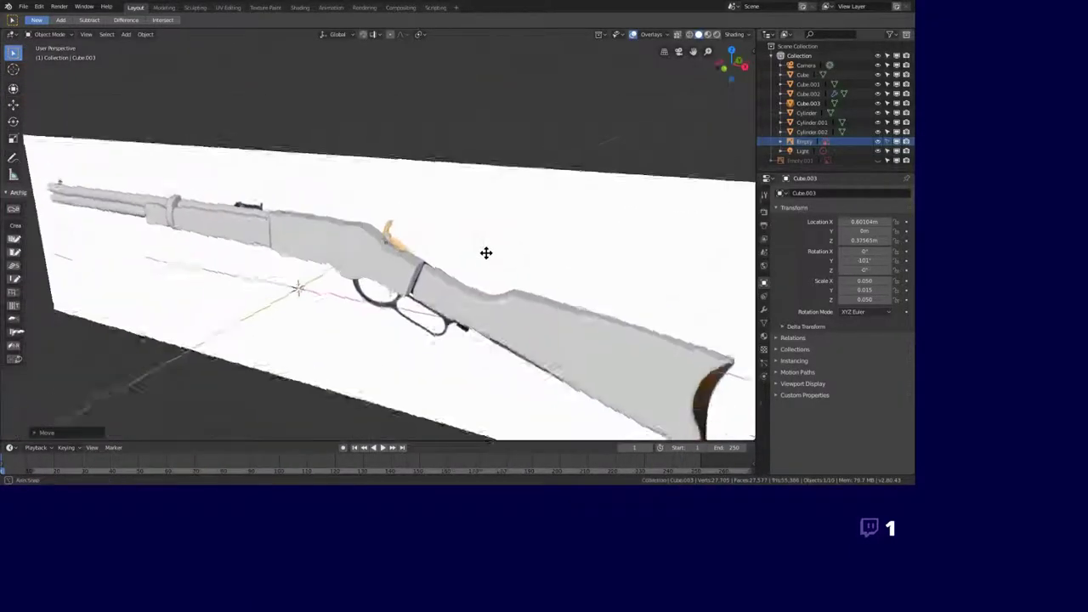
key(Tab)
scroll(485, 250, up, 6)
key(KP_1)
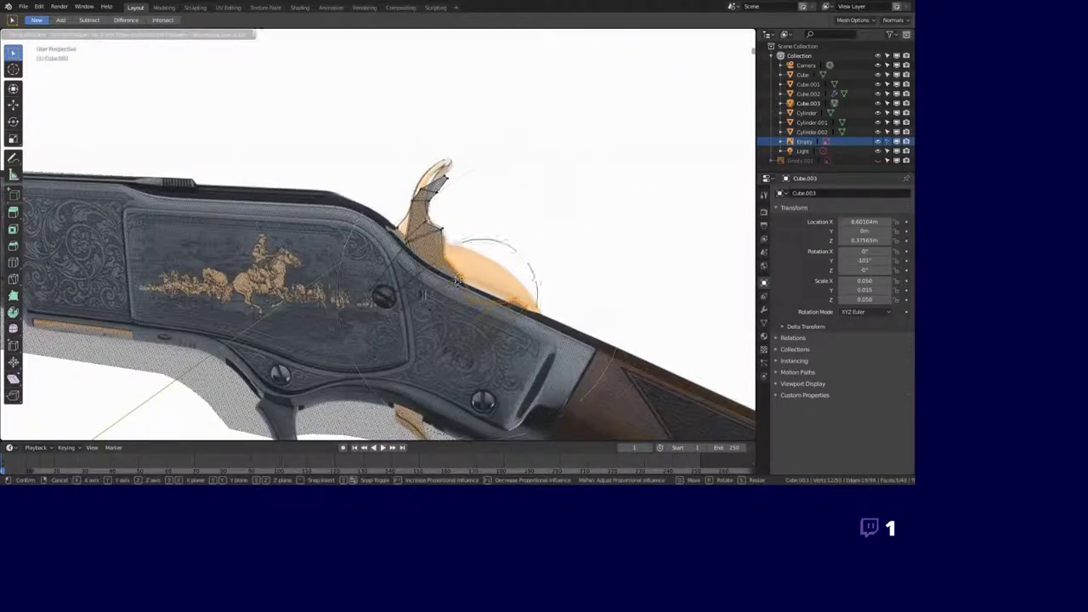
key(a)
key(g)
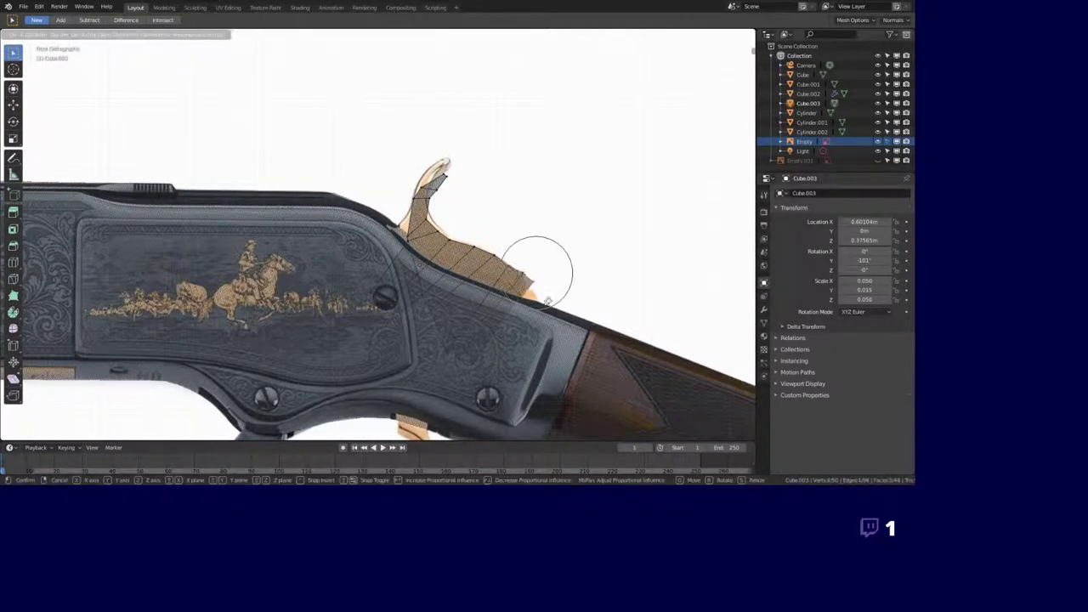
click(457, 249)
- Resize the hammer so it follows the reference hammer's curved spur
middle_drag(456, 248, 527, 247)
scroll(552, 248, up, 4)
scroll(602, 249, up, 3)
scroll(602, 249, down, 3)
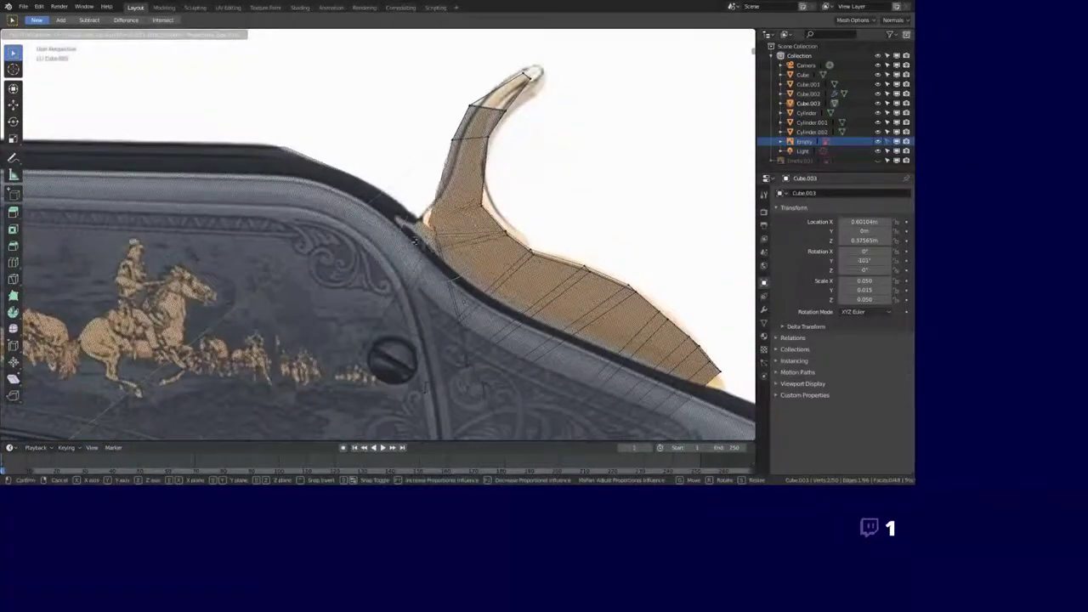
middle_drag(510, 187, 357, 264)
scroll(353, 268, up, 2)
scroll(352, 269, down, 3)
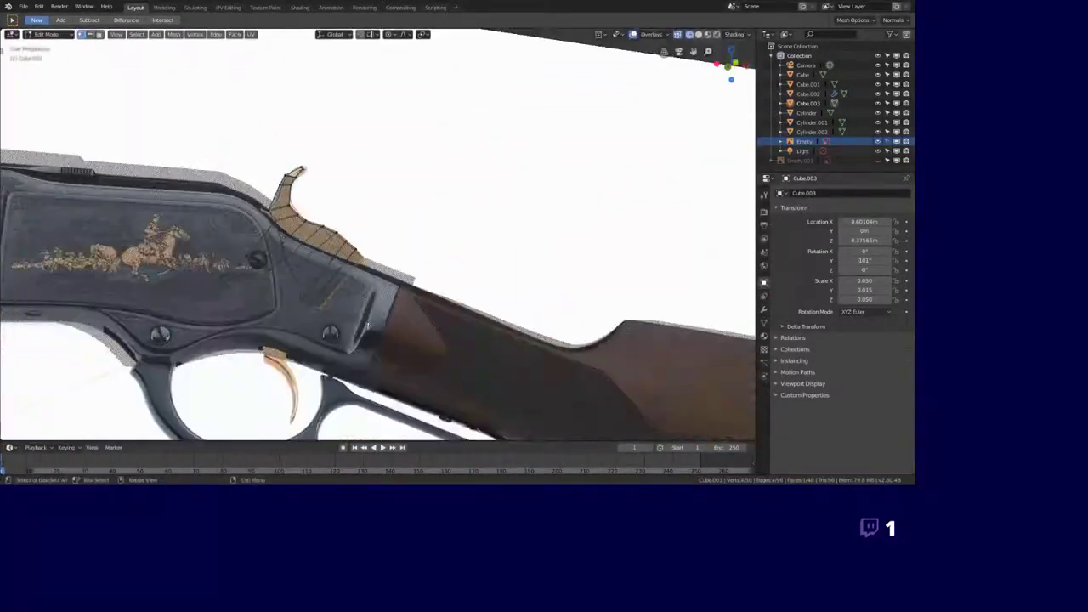
key(s)
click(380, 304)
scroll(380, 304, down, 3)
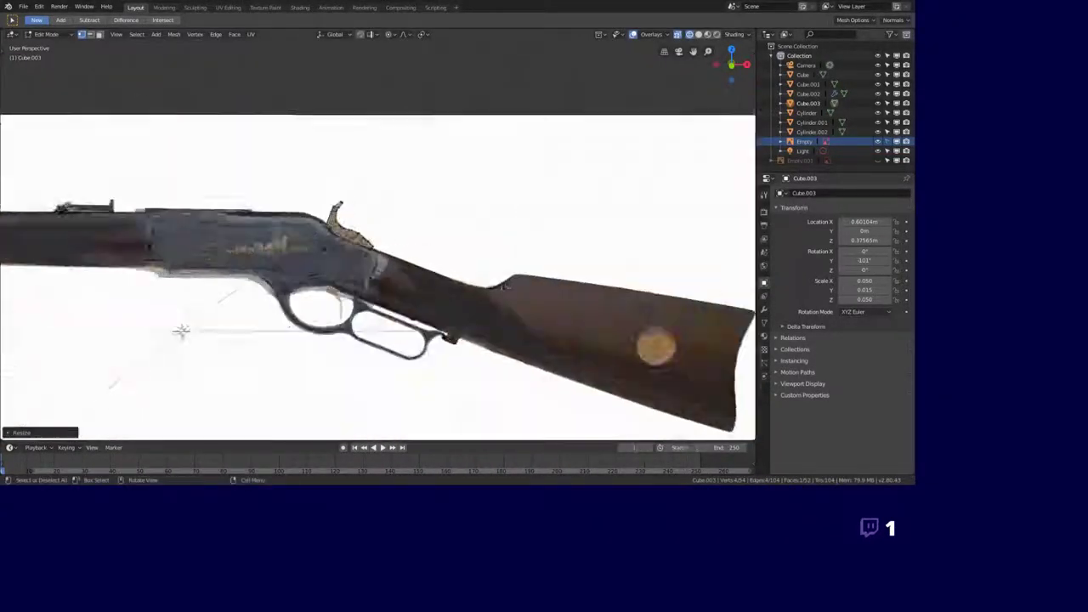
- Switch to grey solid shading and return the hammer to Object Mode
key(z)
mouse_move(372, 238)
middle_down()
mouse_move(337, 222)
mouse_move(517, 202)
mouse_move(459, 195)
middle_up()
key(Tab)
scroll(226, 230, down, 4)
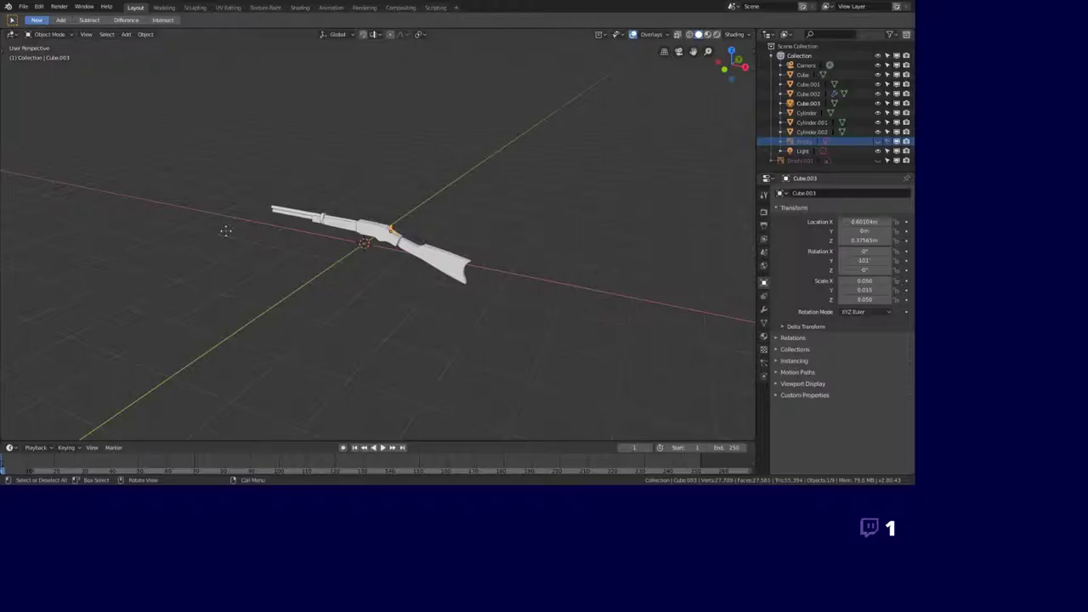
scroll(225, 230, up, 4)
mouse_move(309, 316)
middle_down()
mouse_move(408, 254)
mouse_move(329, 291)
middle_up()
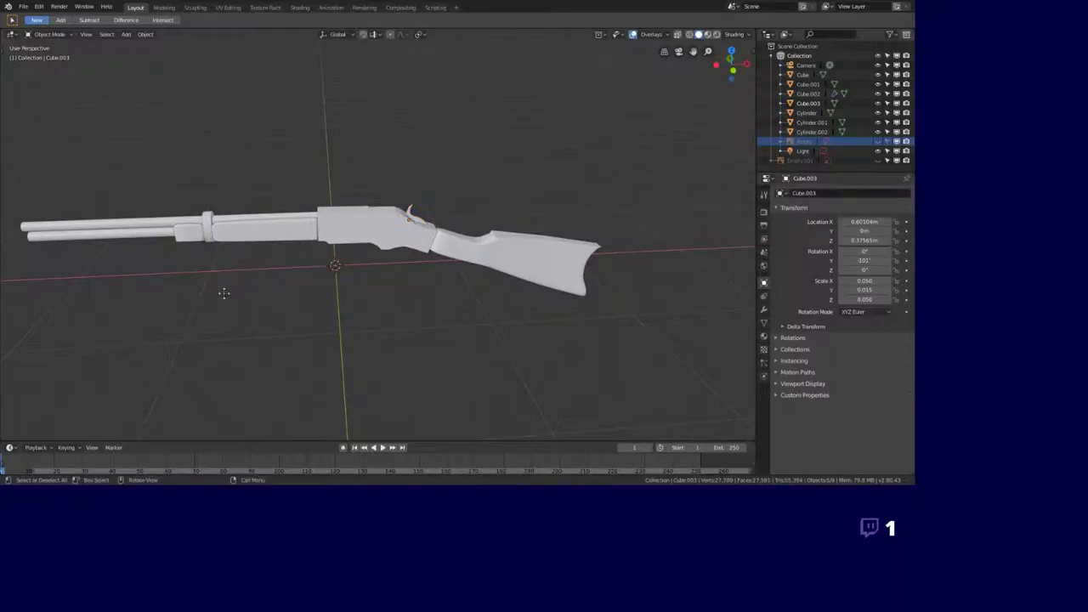
middle_drag(224, 293, 297, 282)
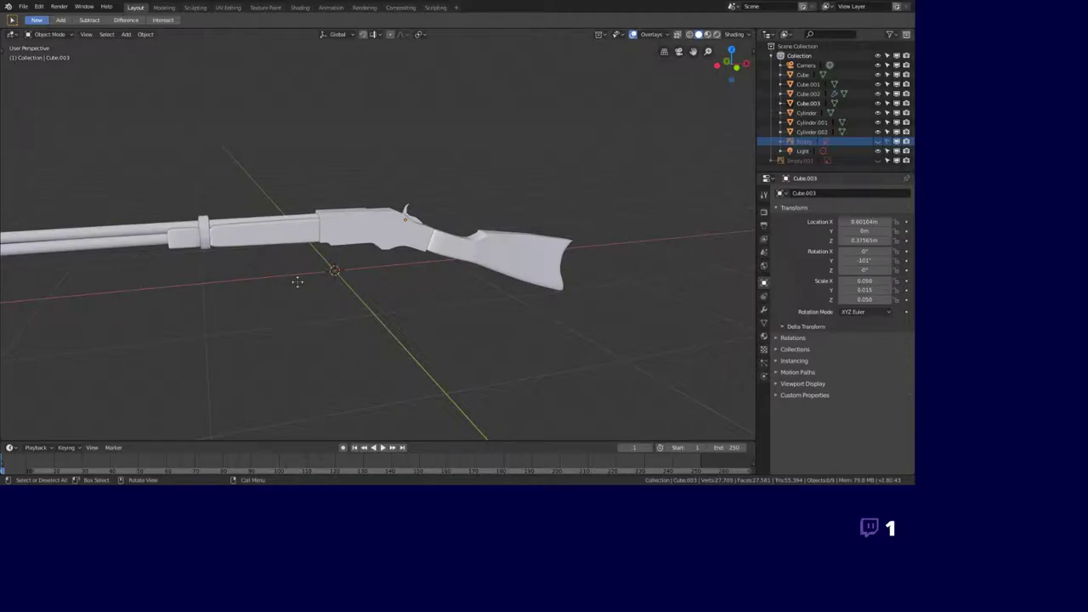
scroll(265, 287, down, 5)
mouse_move(266, 287)
middle_down()
mouse_move(425, 292)
mouse_move(284, 290)
middle_up()
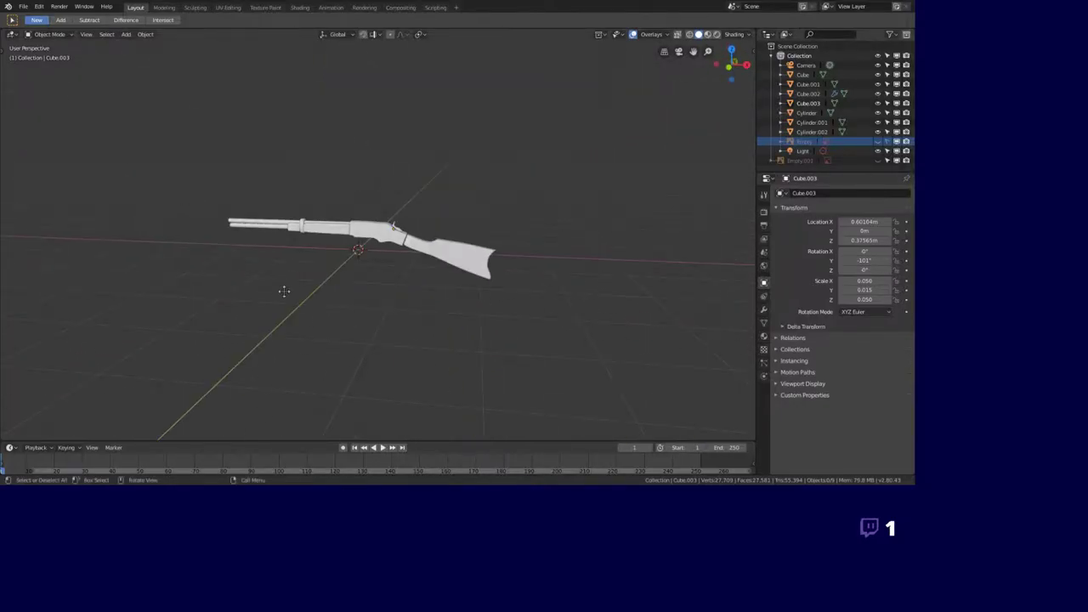